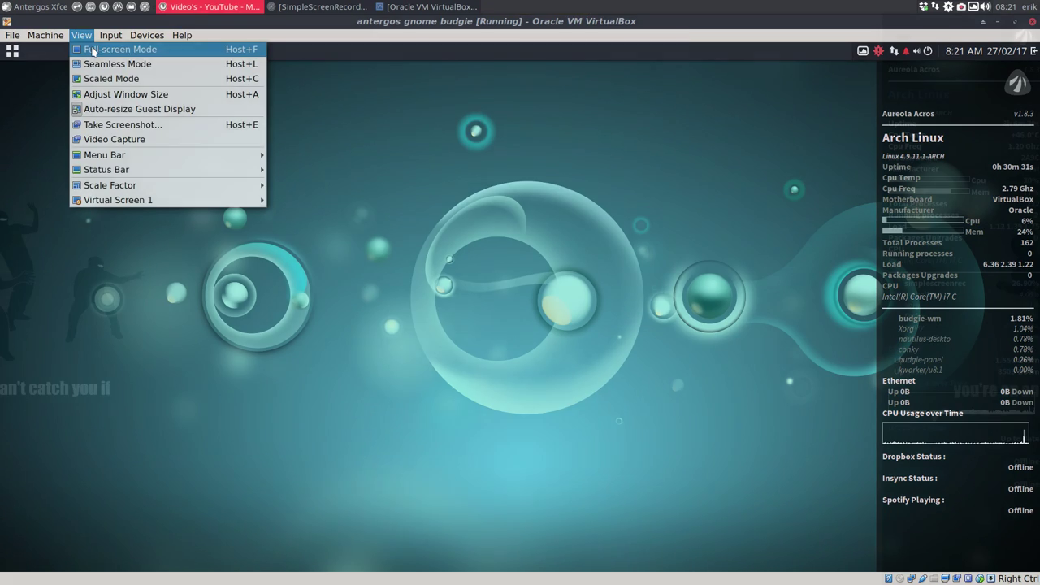
- Switch the virtual machine to full-screen mode and take a brief look at the guest's application menu
{"action": "left_click", "coordinate": [114, 49]}
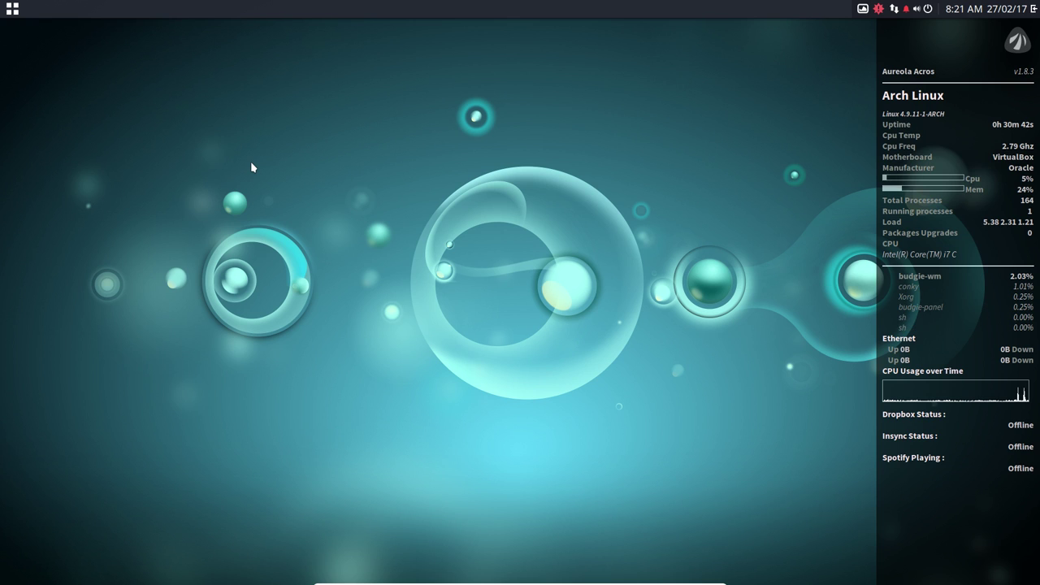
{"action": "left_click", "coordinate": [11, 9]}
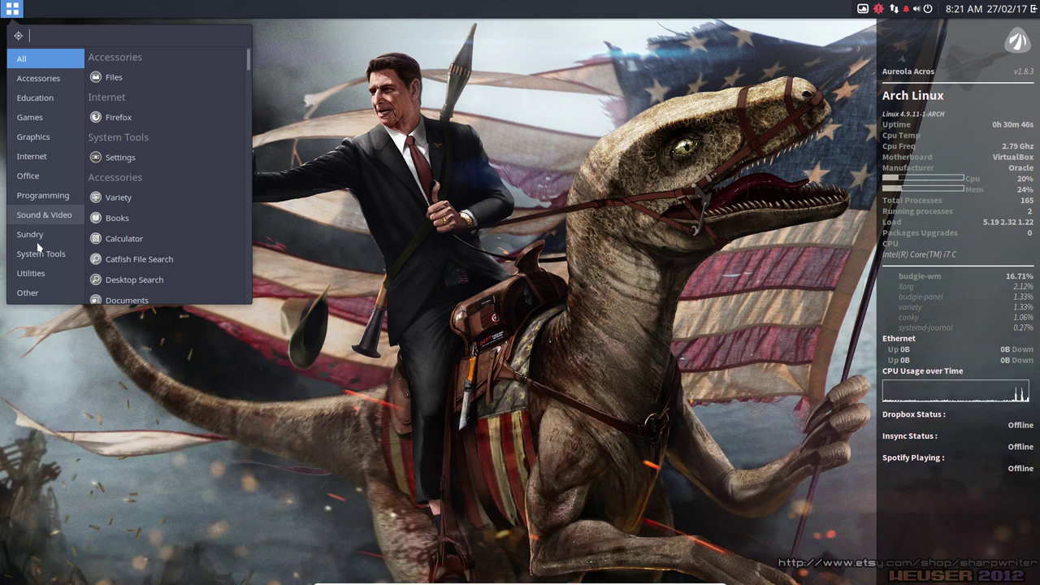
{"action": "left_click", "coordinate": [563, 328]}
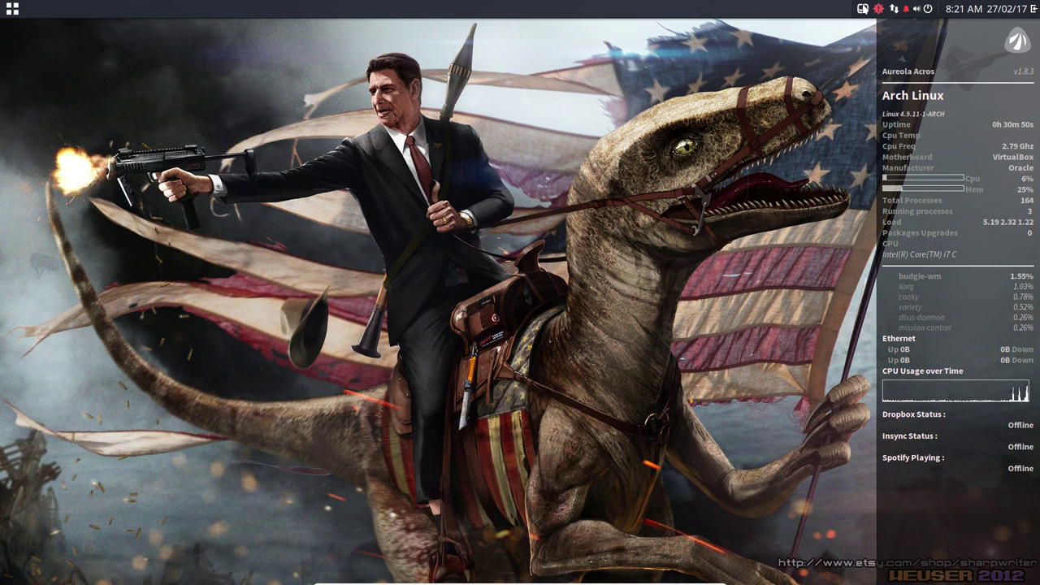
- Go back to the previous Variety wallpaper and pause the rotation on the current image
{"action": "left_click", "coordinate": [863, 9]}
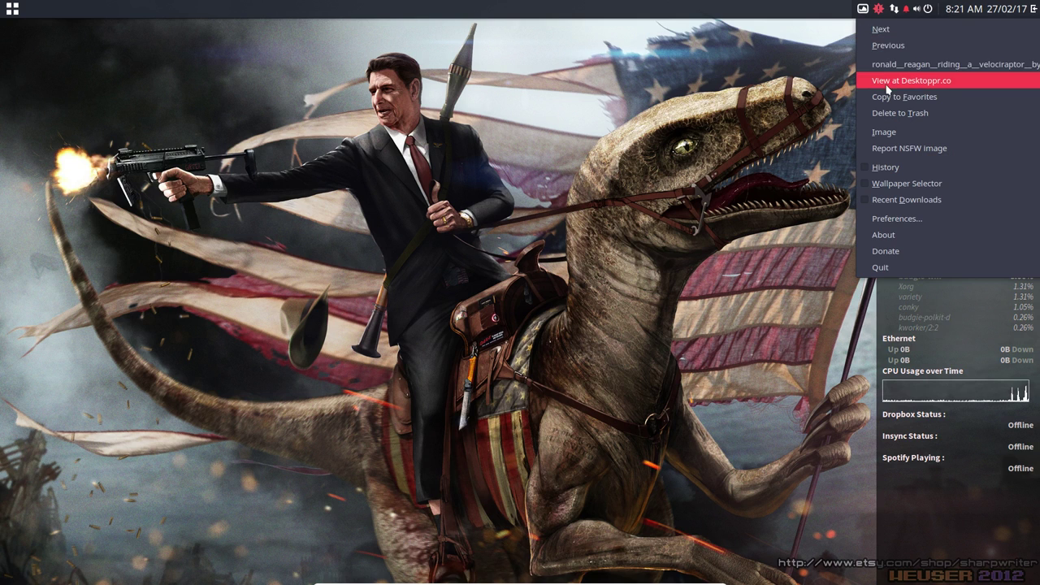
{"action": "left_click", "coordinate": [888, 45]}
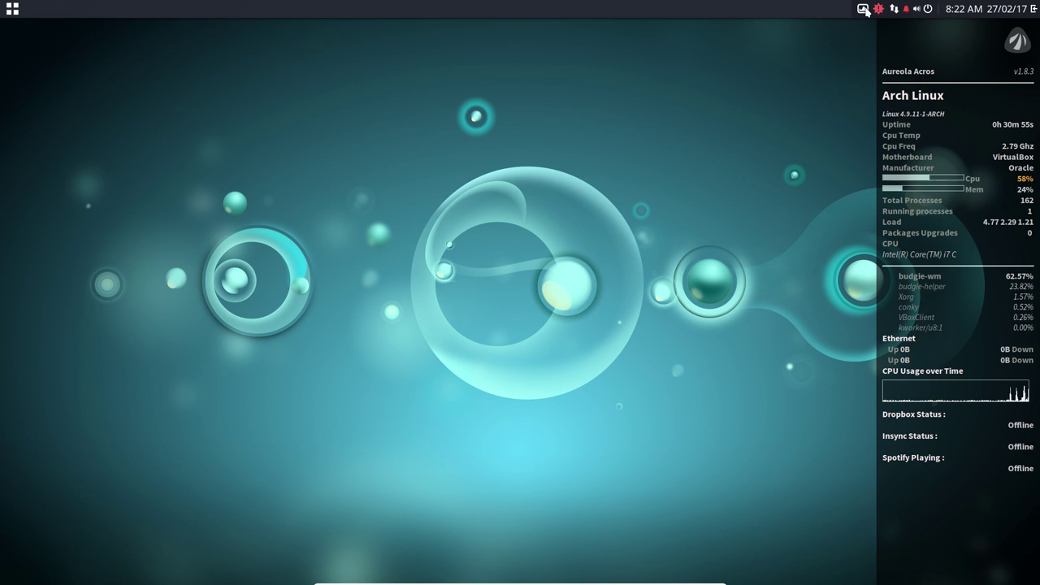
{"action": "left_click", "coordinate": [864, 10]}
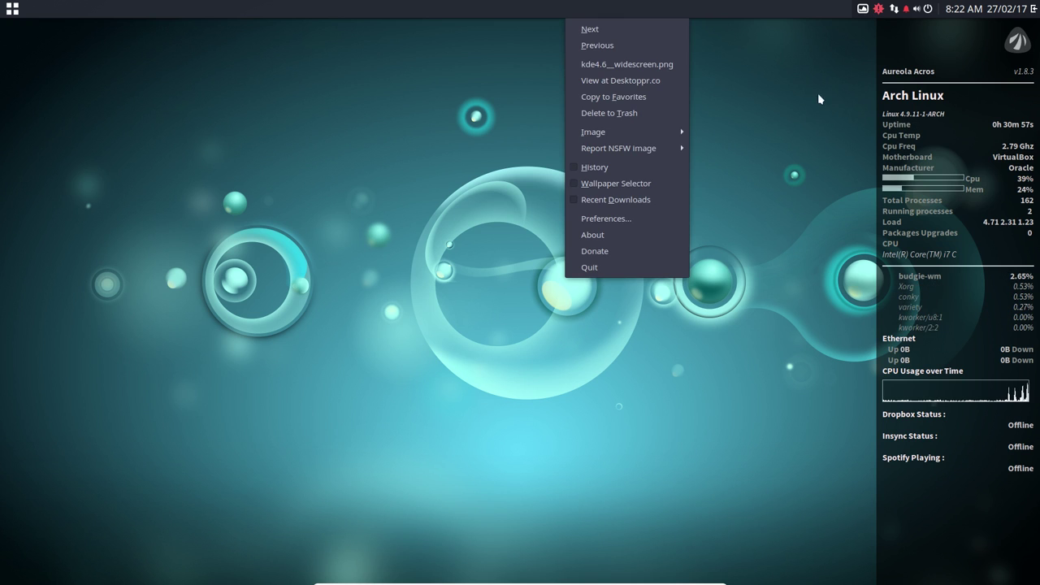
{"action": "mouse_move", "coordinate": [624, 136]}
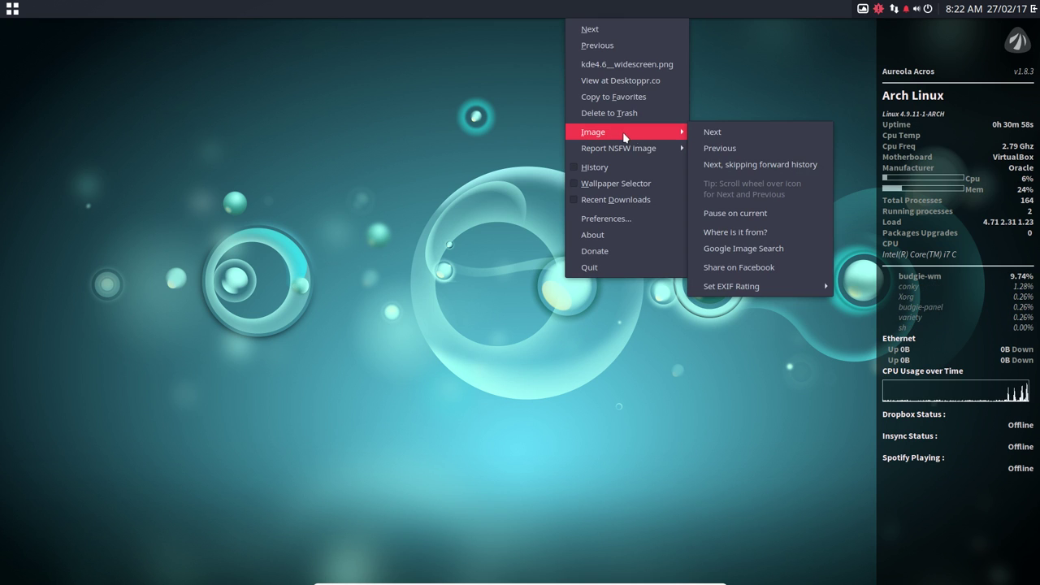
{"action": "left_click", "coordinate": [723, 214]}
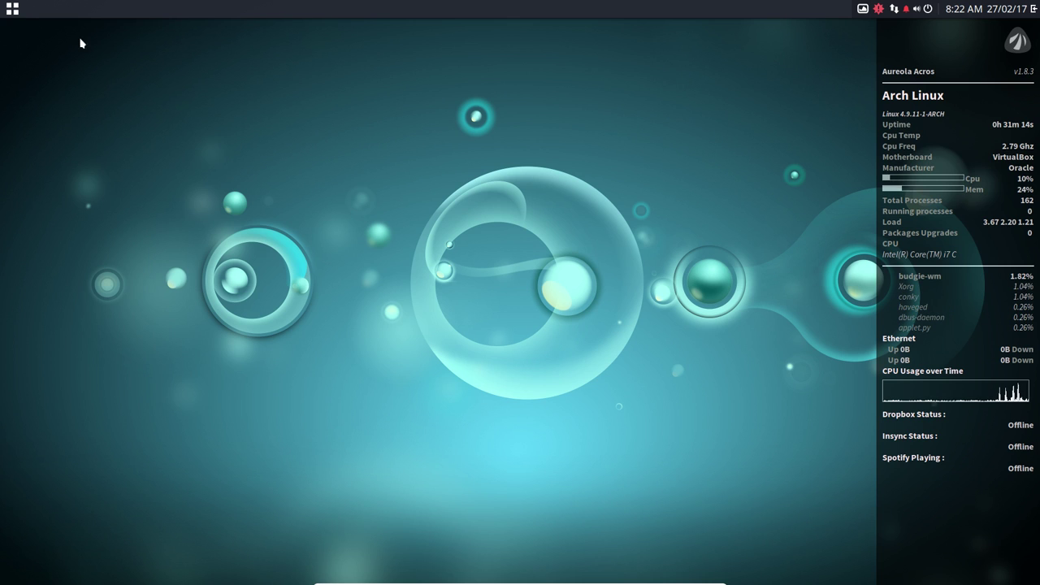
- Remove Calendar from the startup applications in Tweak Tool and close the tool
{"action": "left_click", "coordinate": [13, 9]}
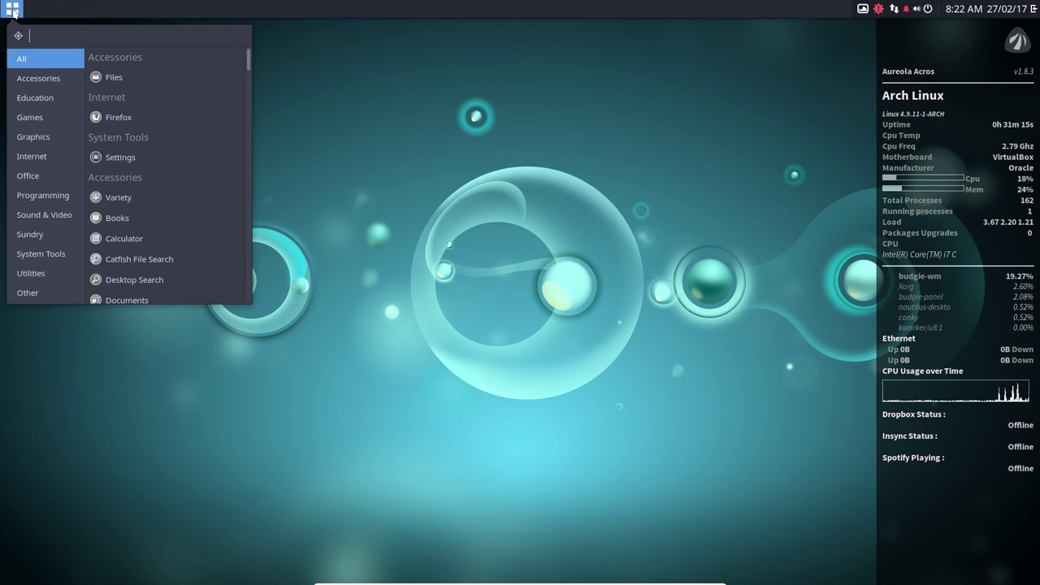
{"action": "type", "text": "twea"}
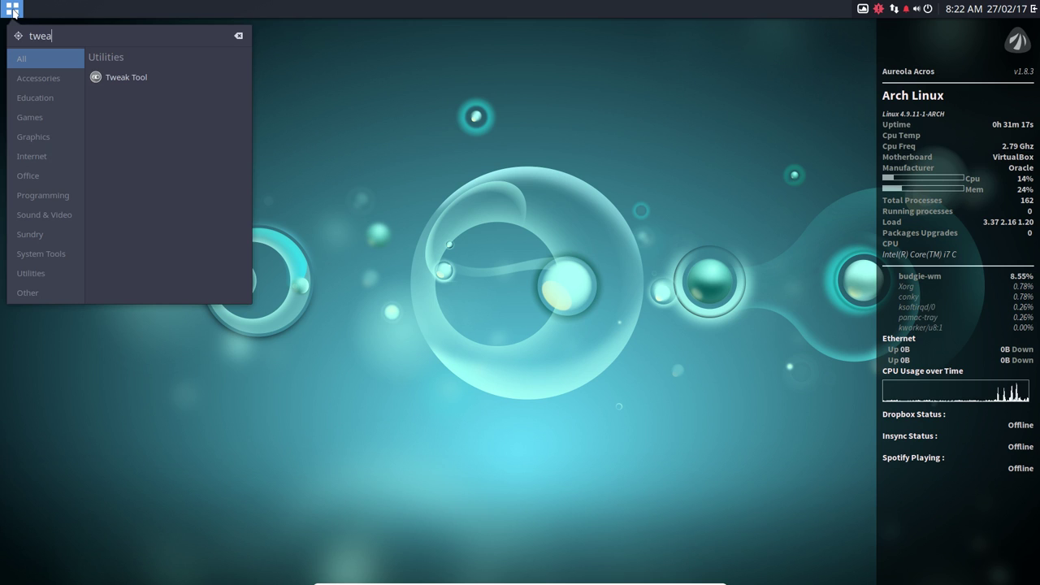
{"action": "left_click", "coordinate": [118, 77]}
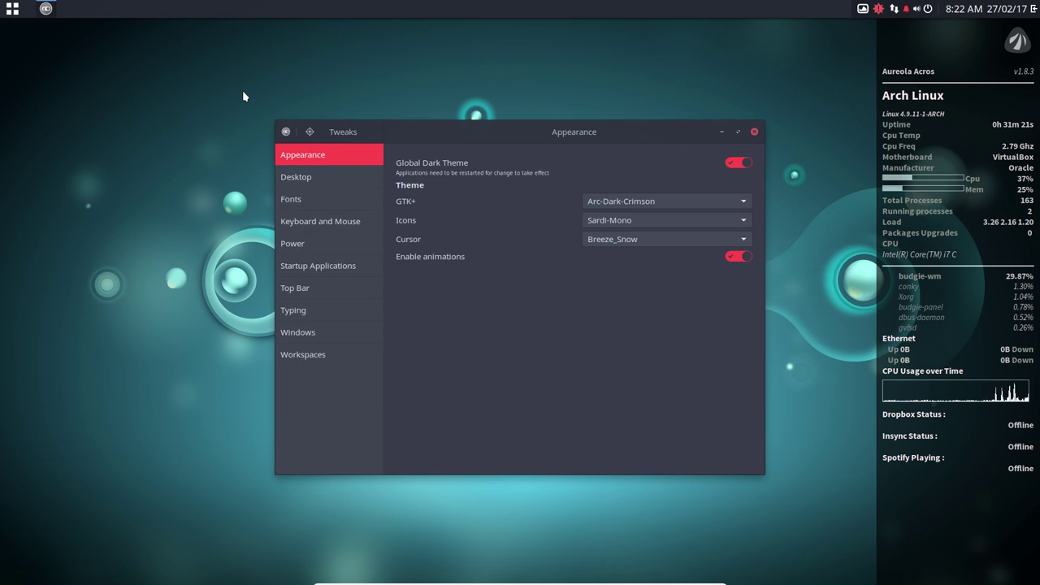
{"action": "left_click", "coordinate": [335, 269]}
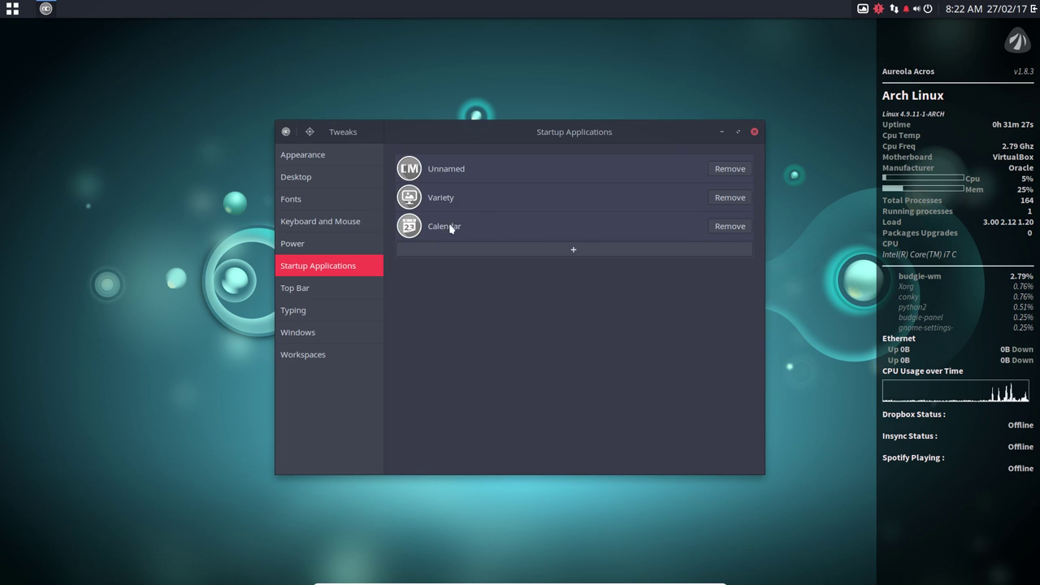
{"action": "left_click", "coordinate": [741, 232]}
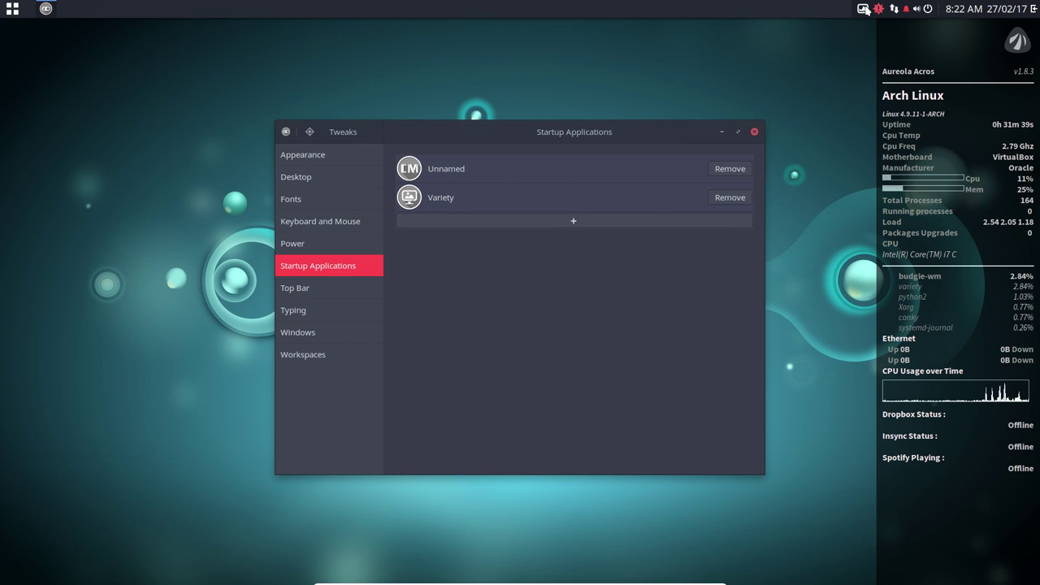
{"action": "left_click", "coordinate": [754, 132]}
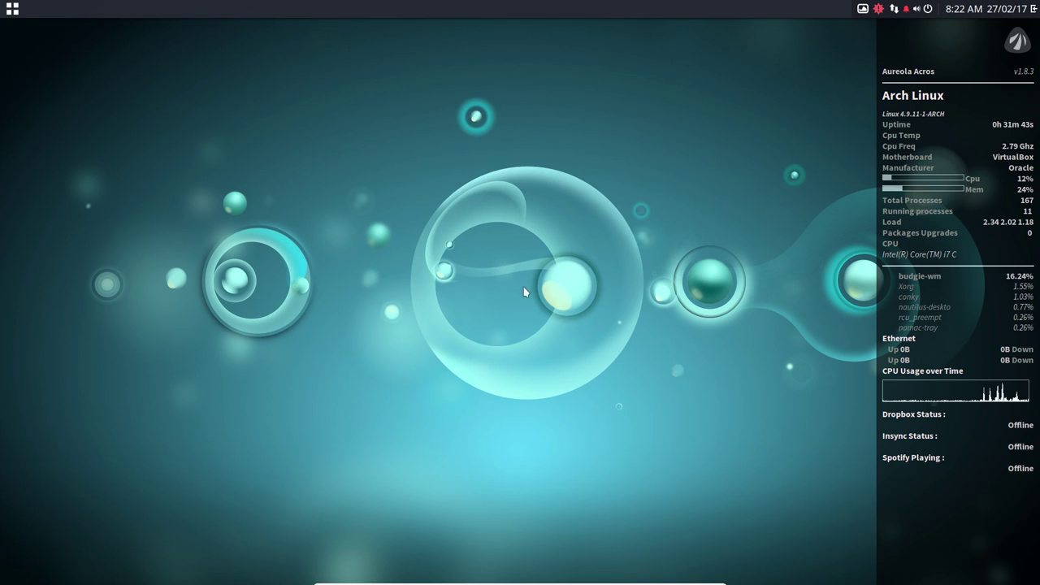
- Open the list of available updates and try to launch the Package Manager alongside it
{"action": "left_click", "coordinate": [879, 10]}
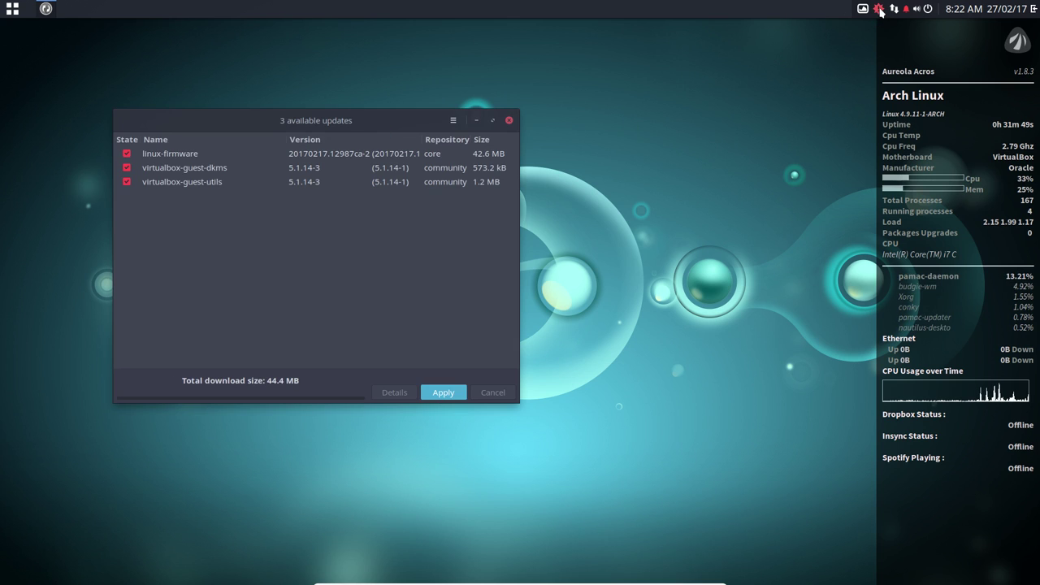
{"action": "right_click", "coordinate": [879, 11]}
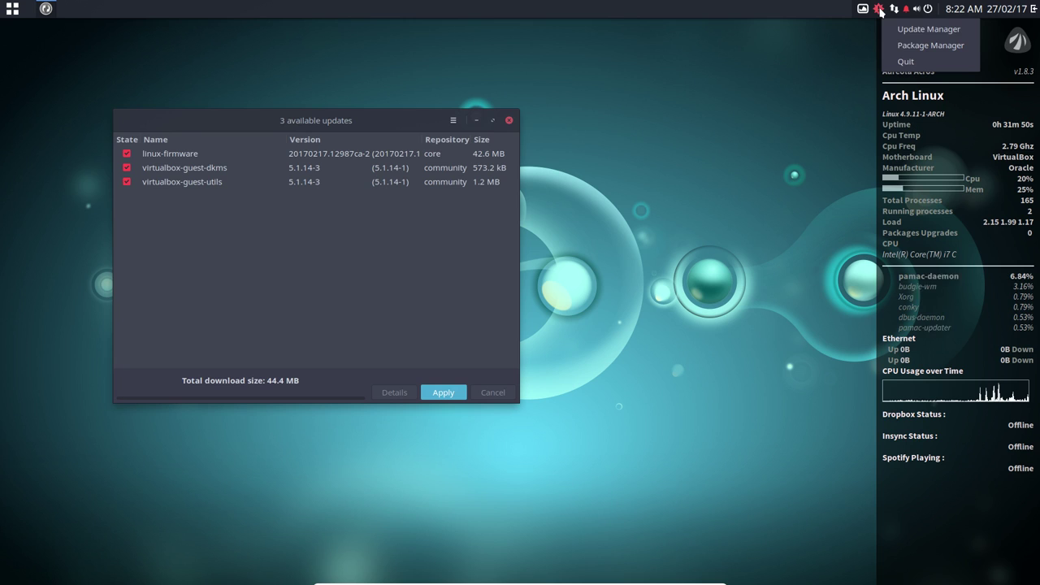
{"action": "left_click", "coordinate": [911, 46]}
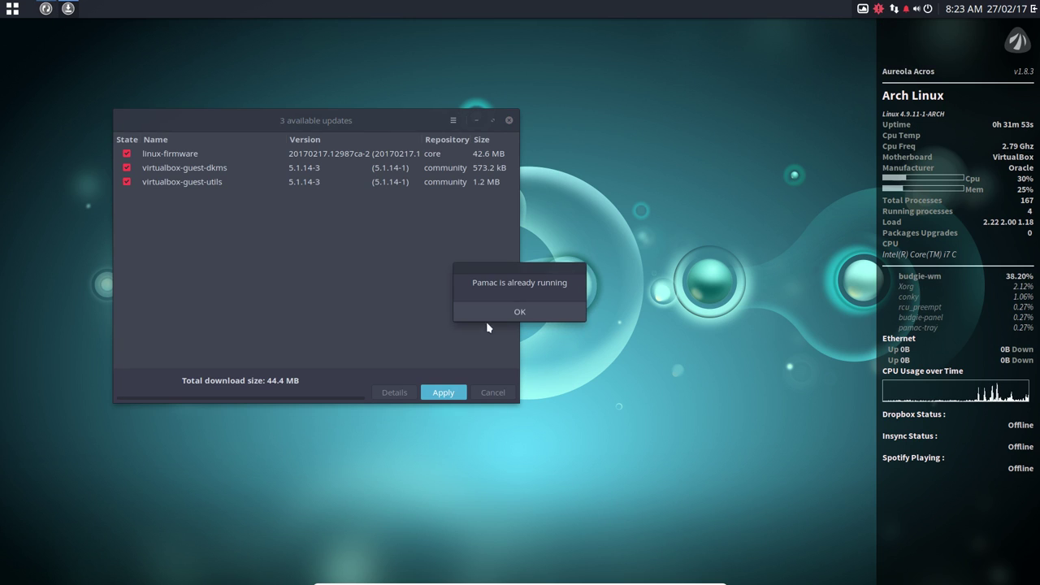
{"action": "left_click", "coordinate": [507, 313]}
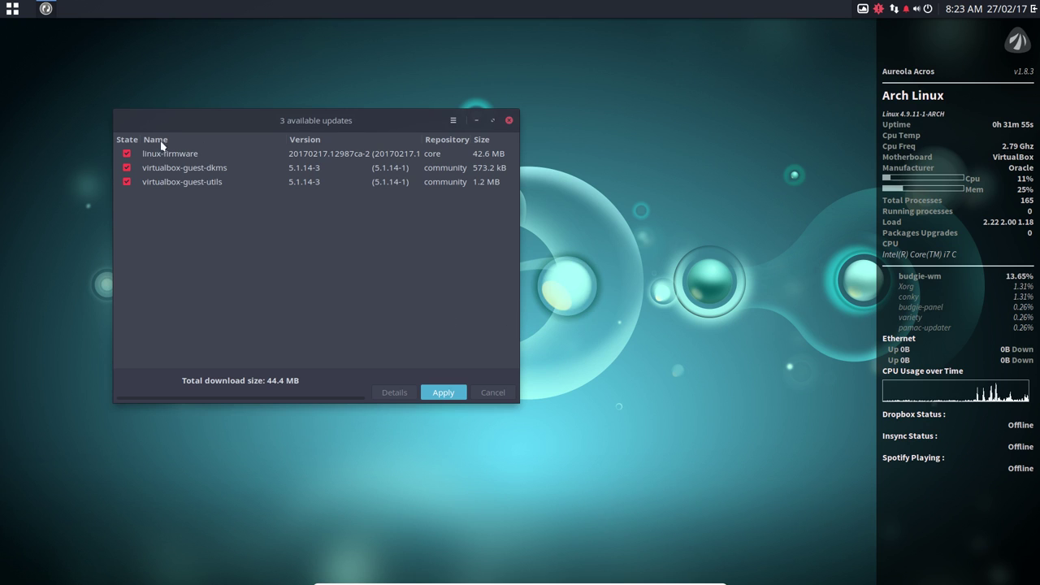
- Apply the linux-firmware, virtualbox-guest-dkms and virtualbox-guest-utils updates, authenticating with the account password, and minimise the update window
{"action": "left_click", "coordinate": [436, 392]}
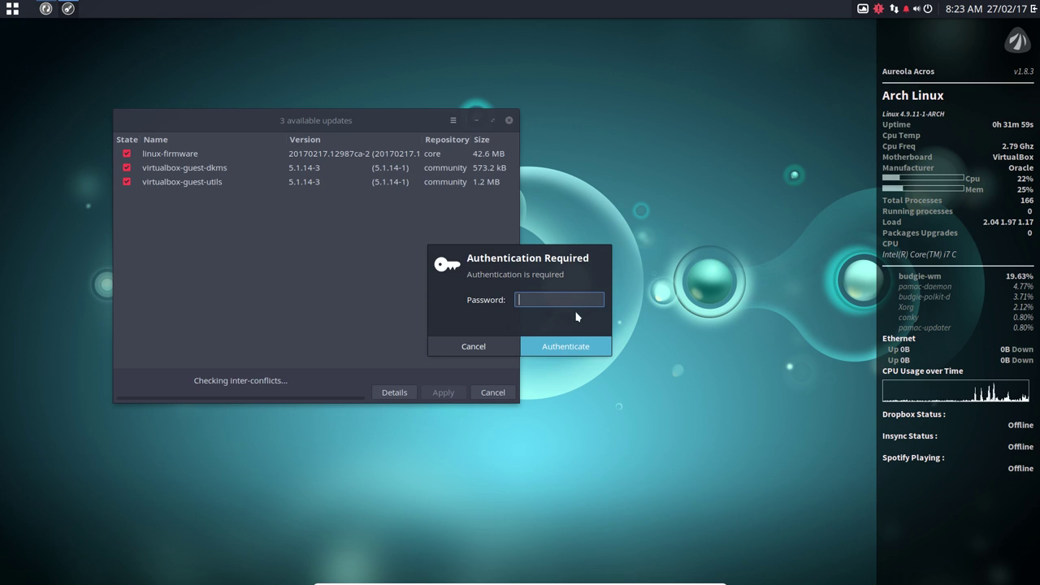
{"action": "key", "text": "Return"}
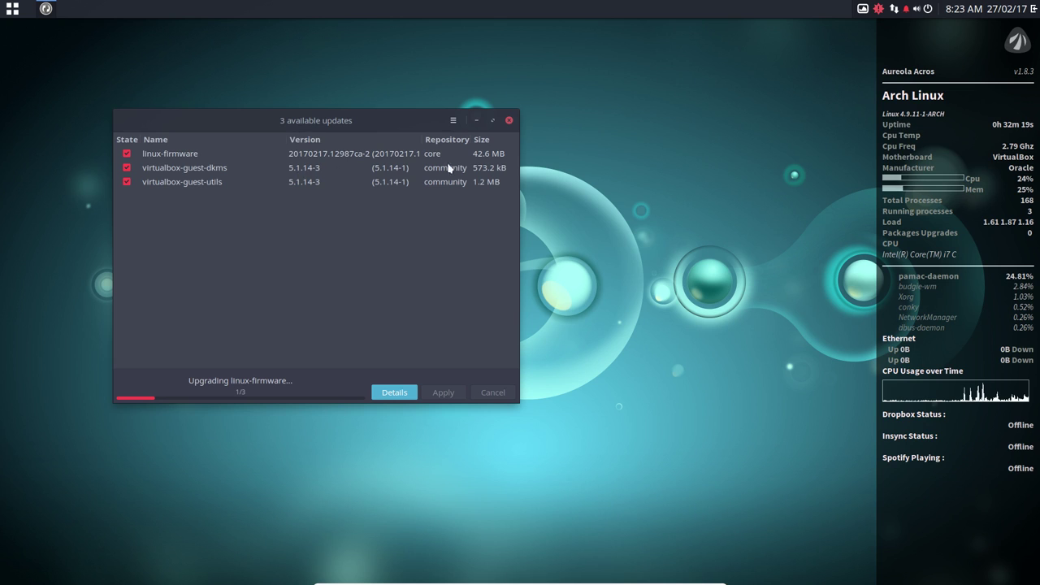
{"action": "left_click", "coordinate": [453, 121]}
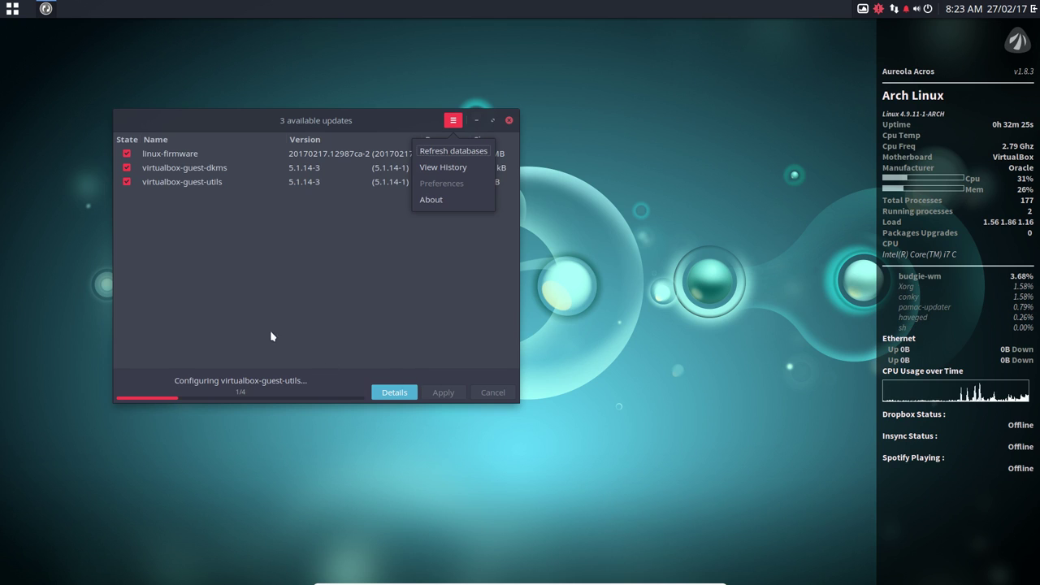
{"action": "left_click", "coordinate": [219, 219]}
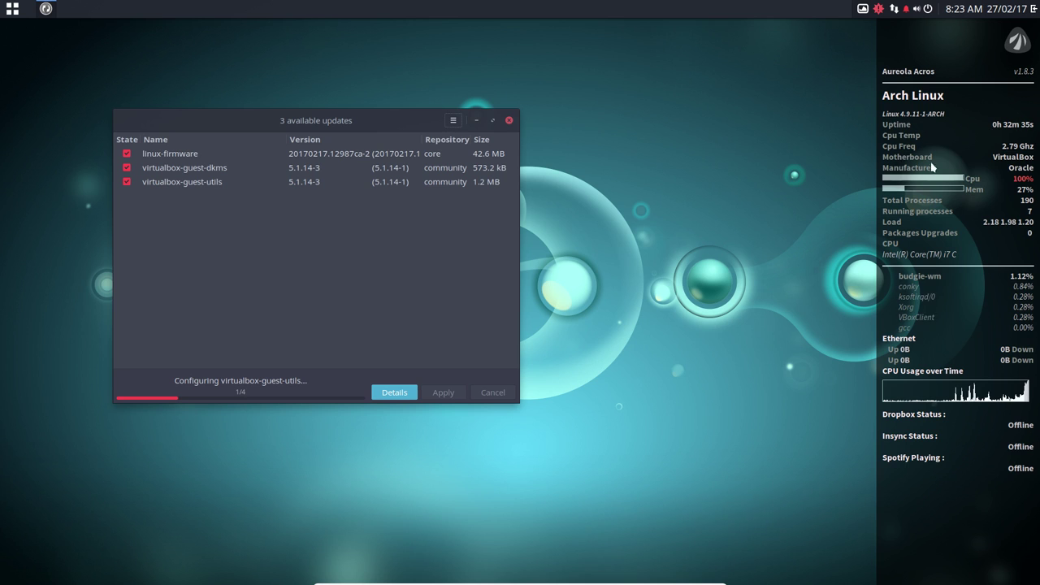
{"action": "left_click", "coordinate": [477, 120]}
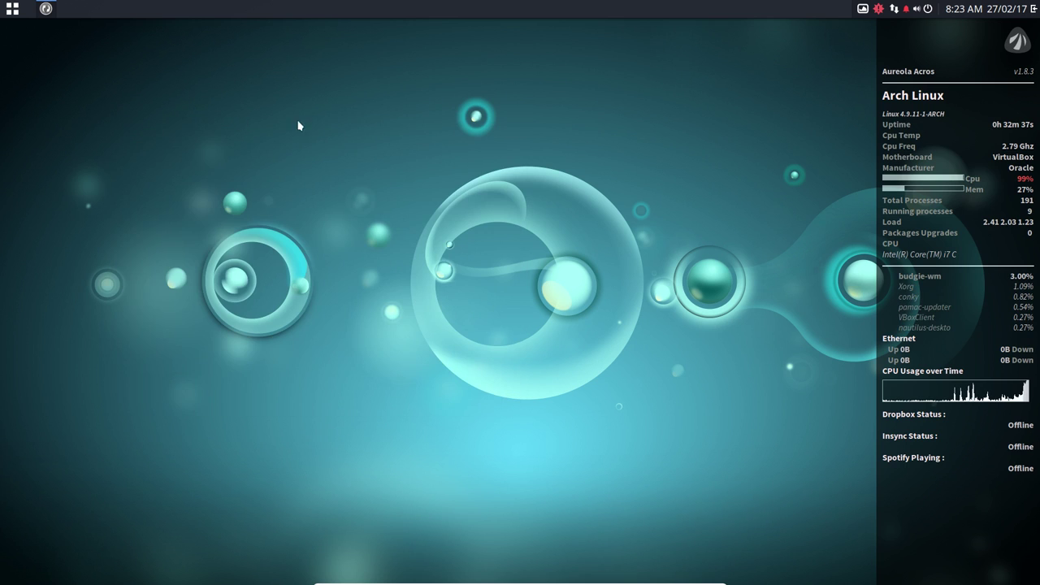
- Launch the Files file manager and pin it to the panel
{"action": "left_click", "coordinate": [12, 9]}
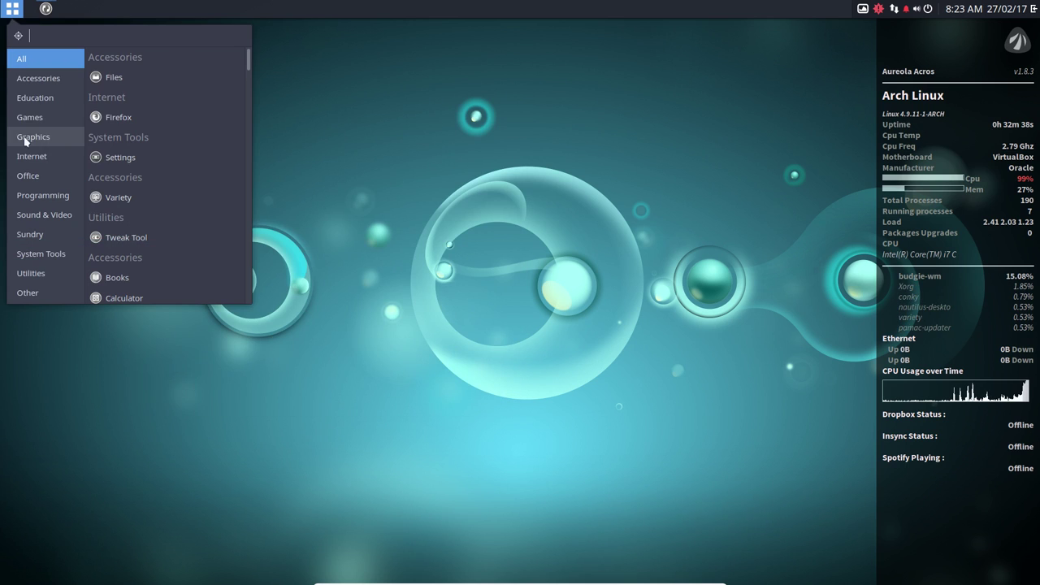
{"action": "left_click", "coordinate": [111, 75]}
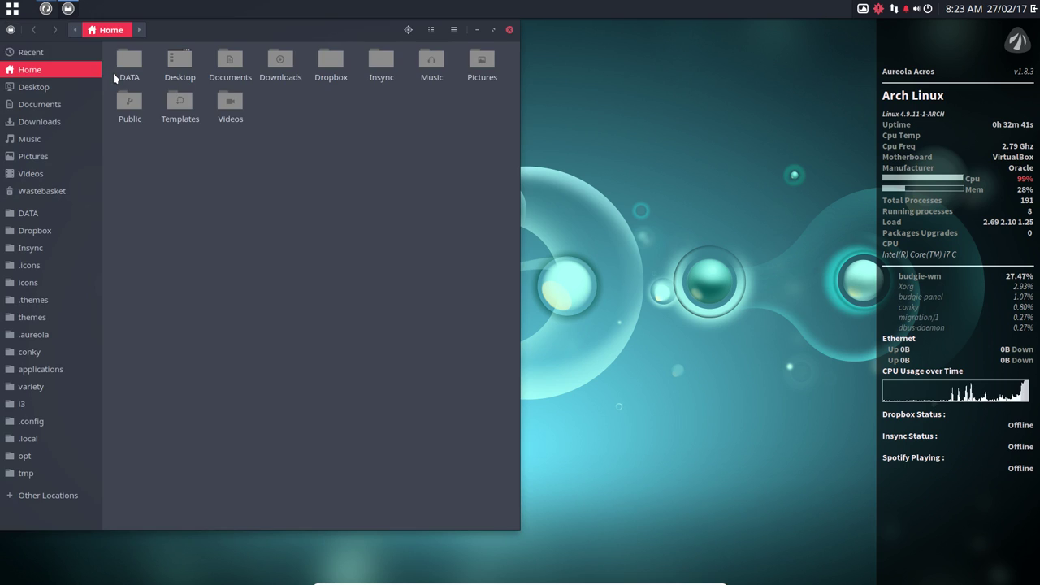
{"action": "right_click", "coordinate": [68, 8]}
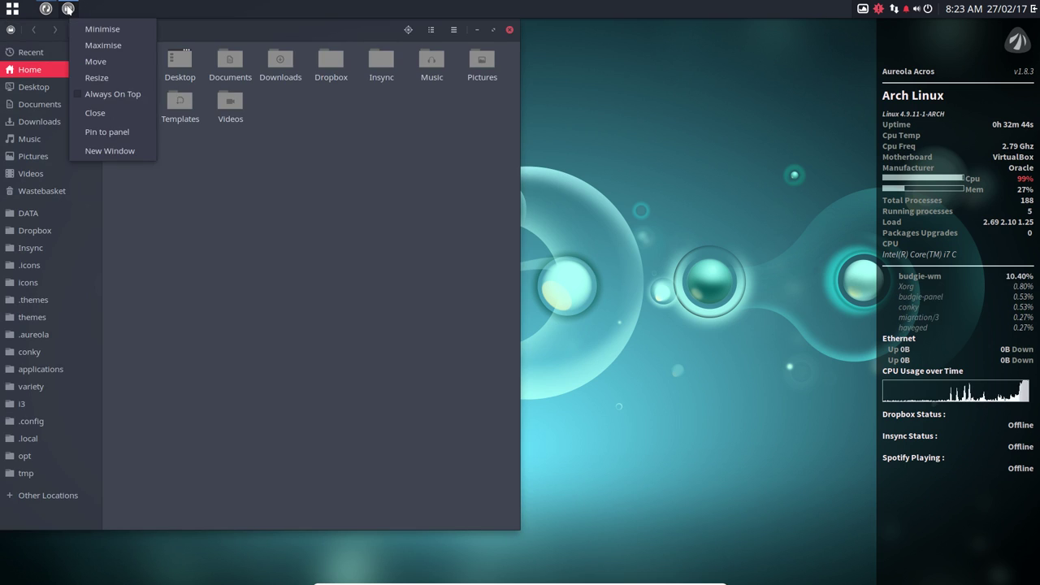
{"action": "left_click", "coordinate": [95, 133]}
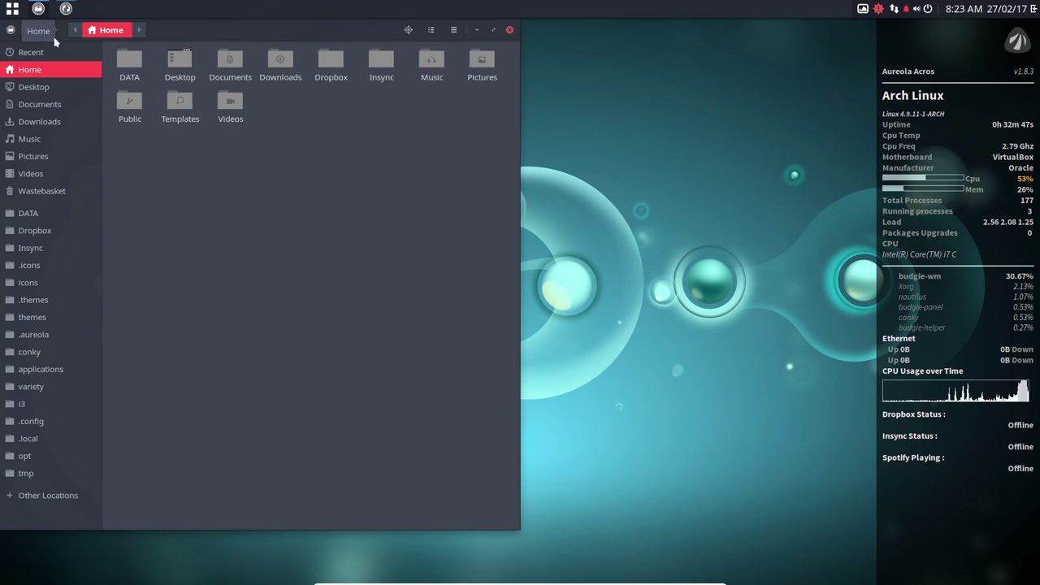
- Review the file manager's view preferences and its About information, closing each dialog
{"action": "left_click", "coordinate": [10, 30]}
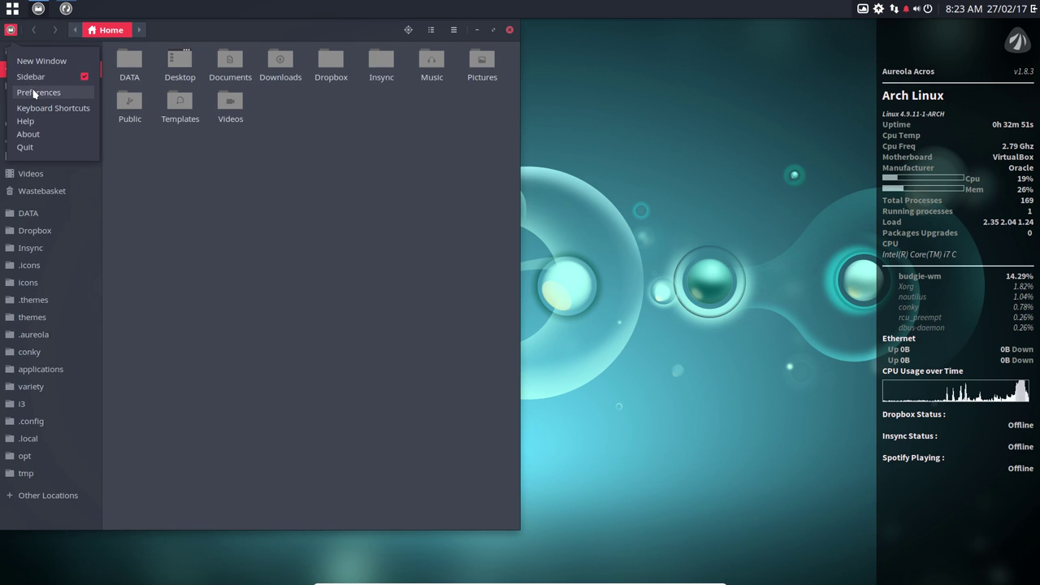
{"action": "left_click", "coordinate": [90, 93]}
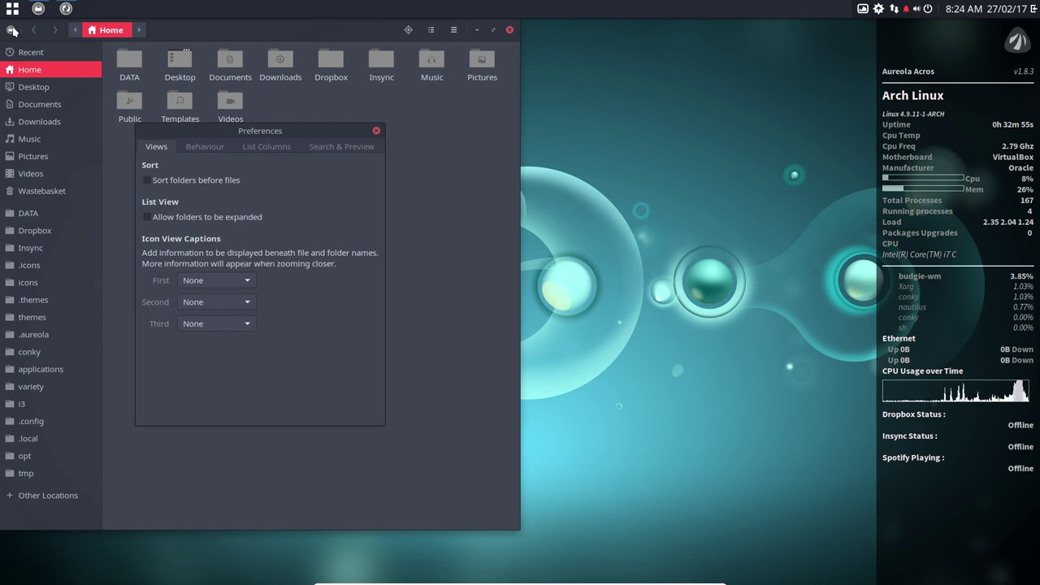
{"action": "left_click", "coordinate": [376, 130]}
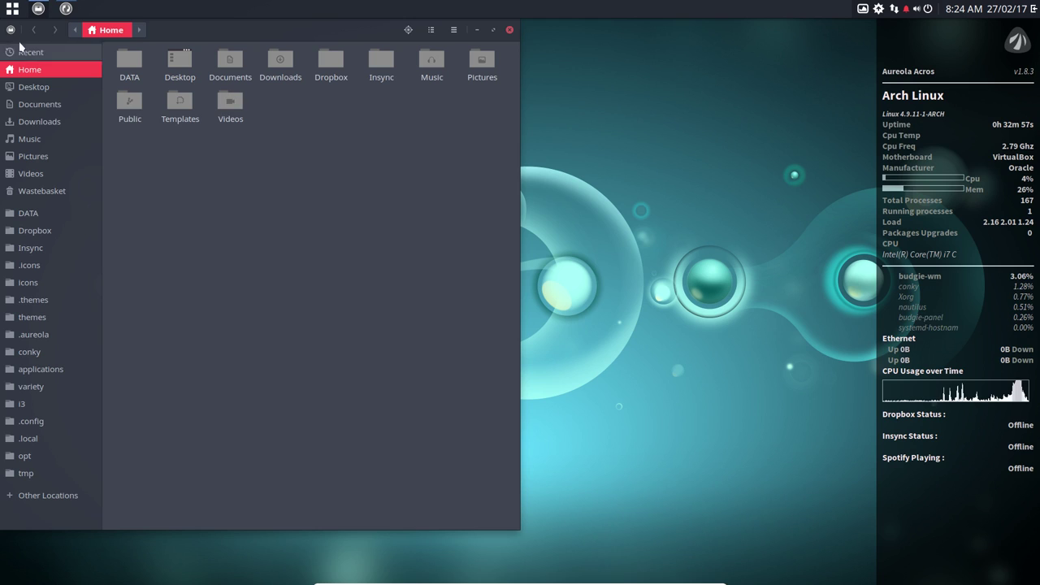
{"action": "left_click", "coordinate": [11, 29]}
{"action": "left_click", "coordinate": [34, 135]}
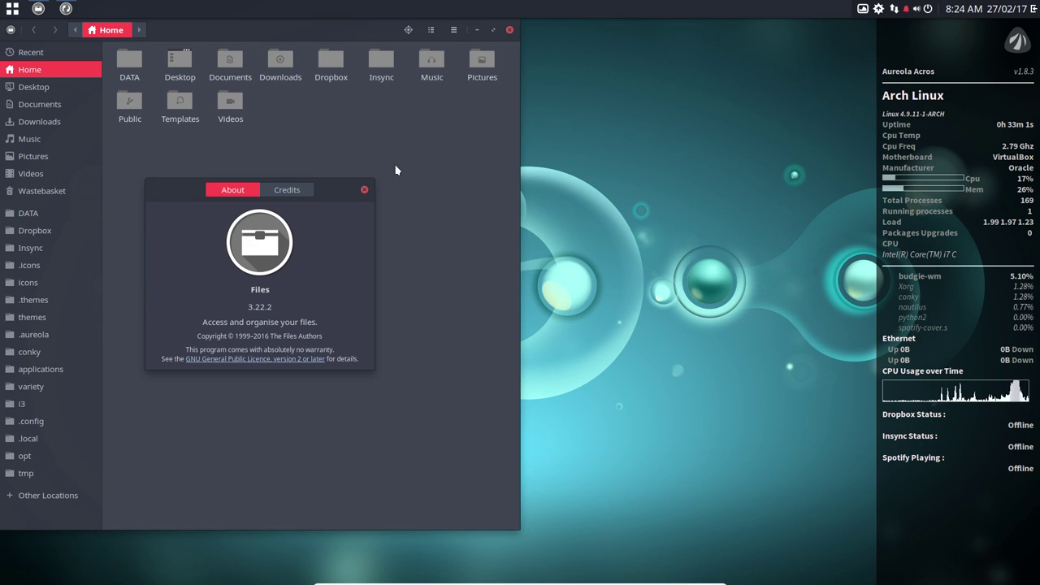
{"action": "left_click", "coordinate": [365, 190]}
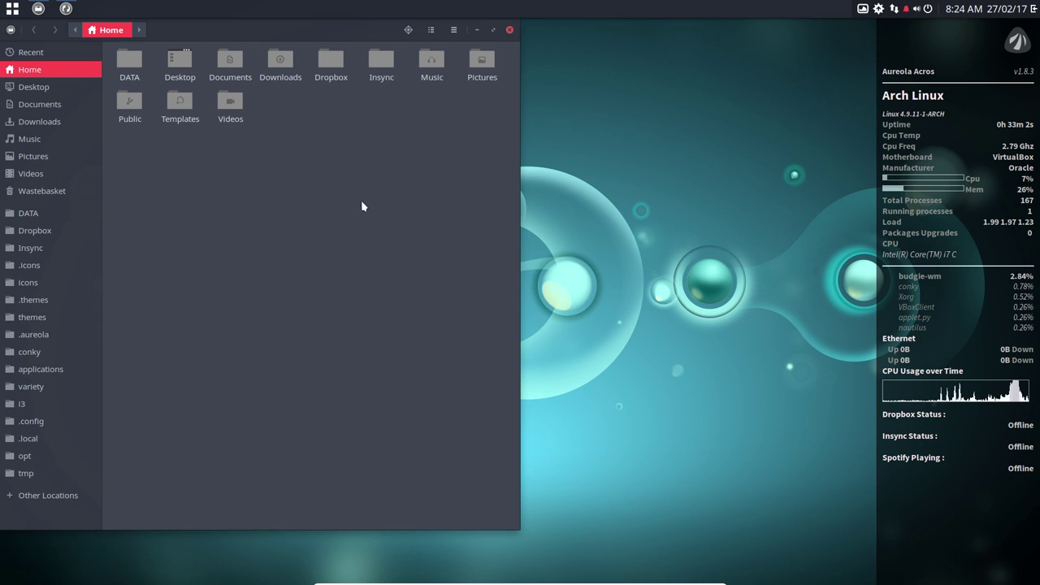
- Open the .aureola folder in the file manager and select all of its contents
{"action": "left_click", "coordinate": [129, 67]}
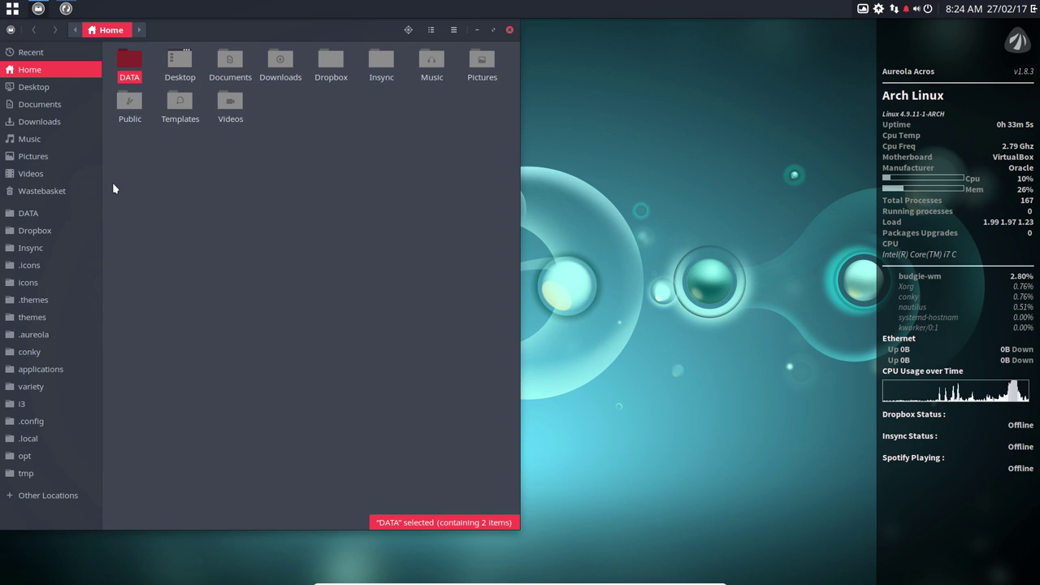
{"action": "left_click", "coordinate": [45, 334]}
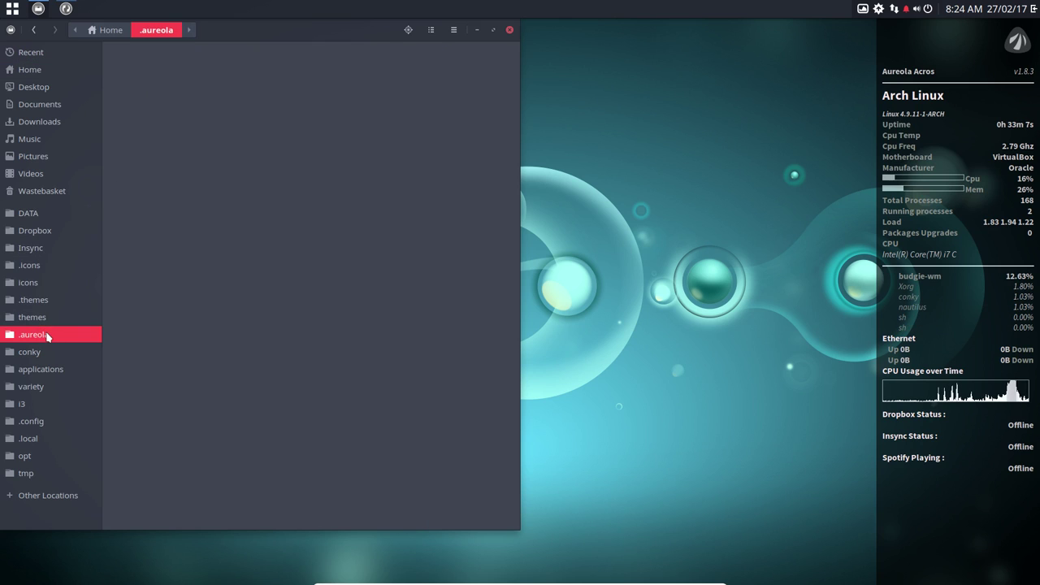
{"action": "left_click_drag", "start_coordinate": [113, 260], "coordinate": [488, 54]}
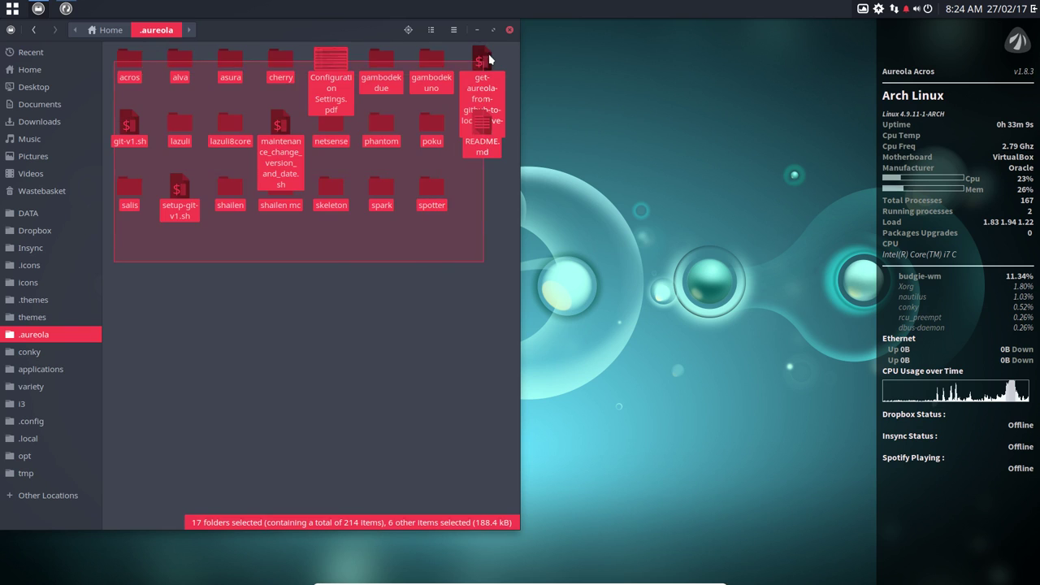
- Open the skeleton folder inside .aureola and start a terminal in it
{"action": "left_click", "coordinate": [413, 315]}
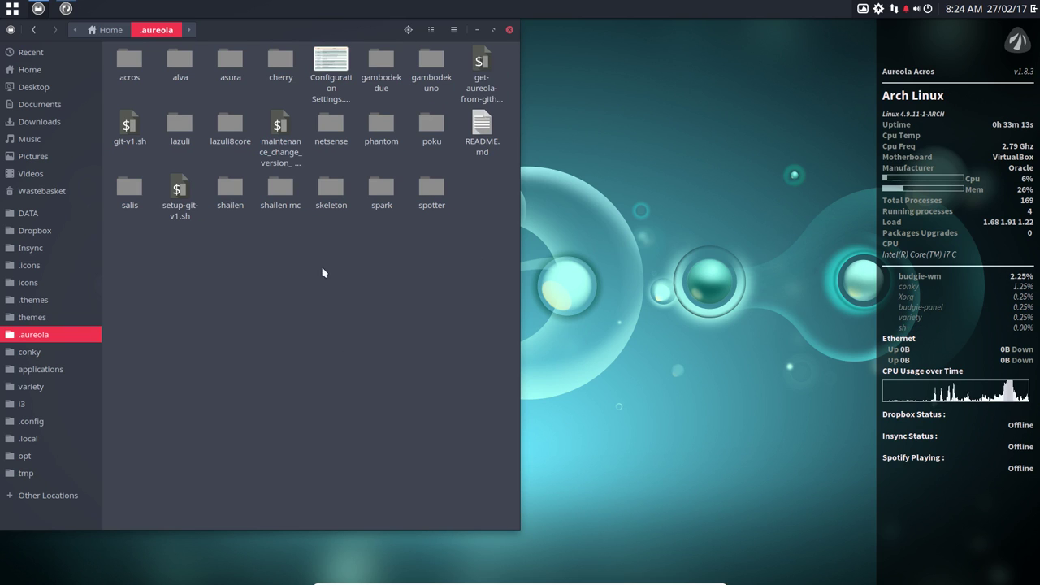
{"action": "double_click", "coordinate": [330, 198]}
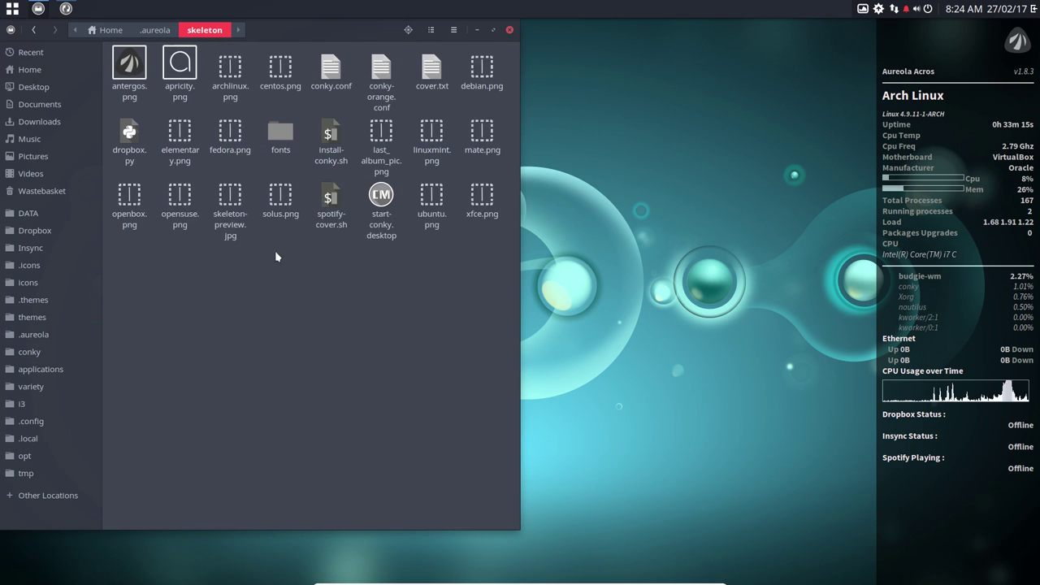
{"action": "right_click", "coordinate": [258, 290]}
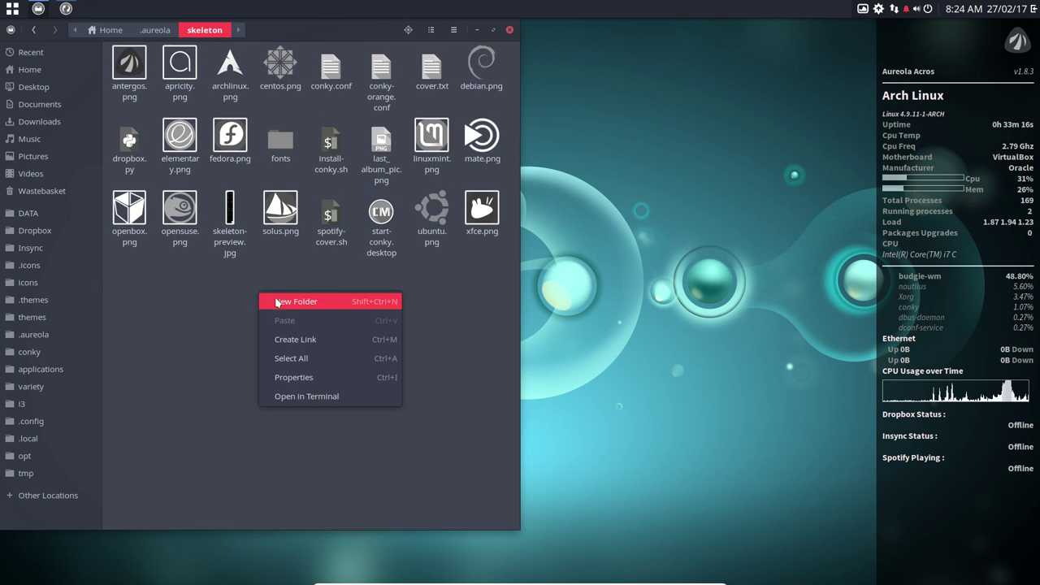
{"action": "left_click", "coordinate": [304, 396]}
- Run ./install-conky.sh to install the skeleton conky, answer its prompt with y, and close the terminal
{"action": "type", "text": "./inst"}
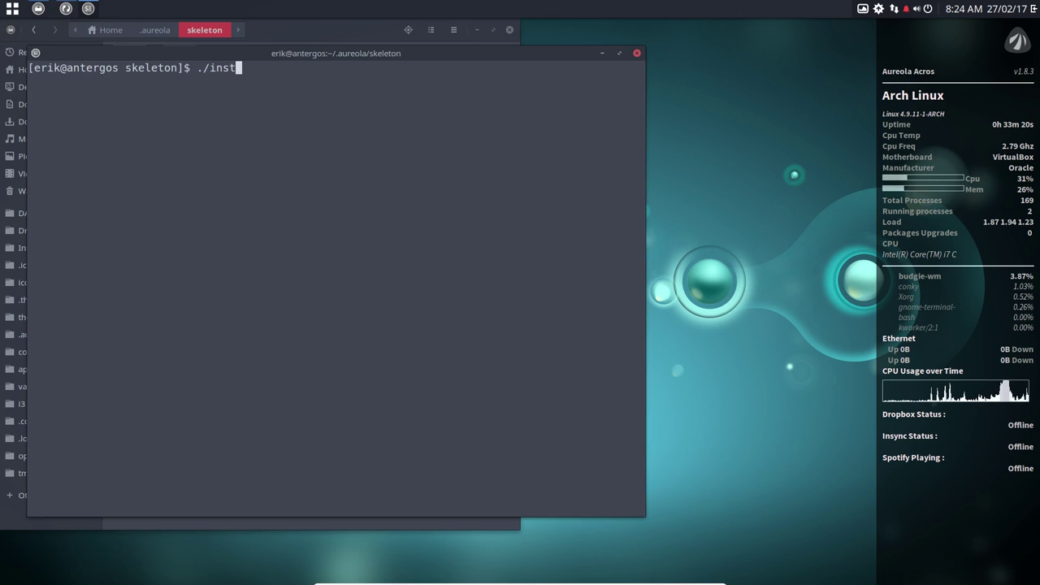
{"action": "key", "text": "Tab"}
{"action": "key", "text": "Return"}
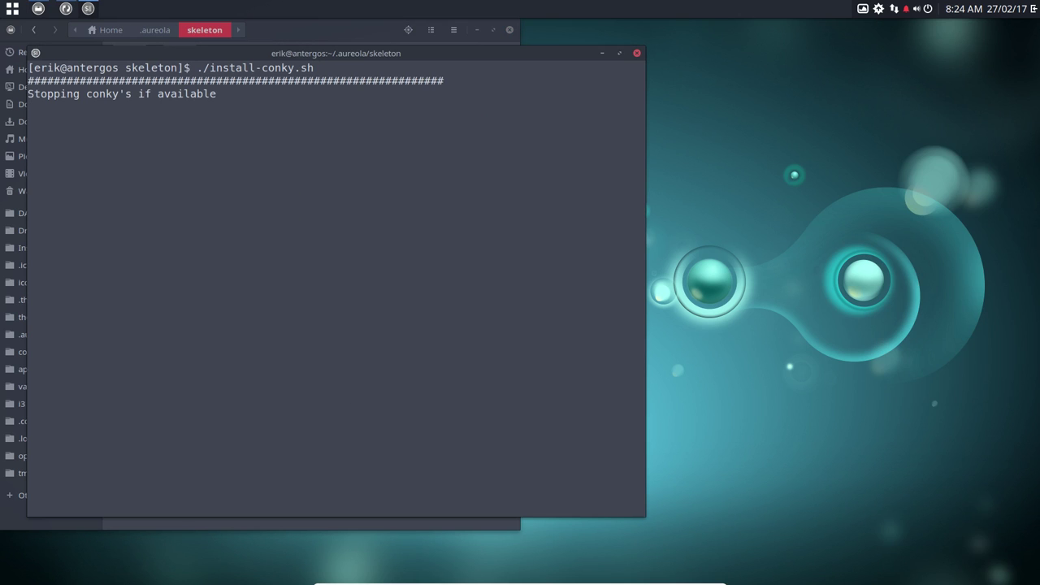
{"action": "type", "text": "y"}
{"action": "key", "text": "Return"}
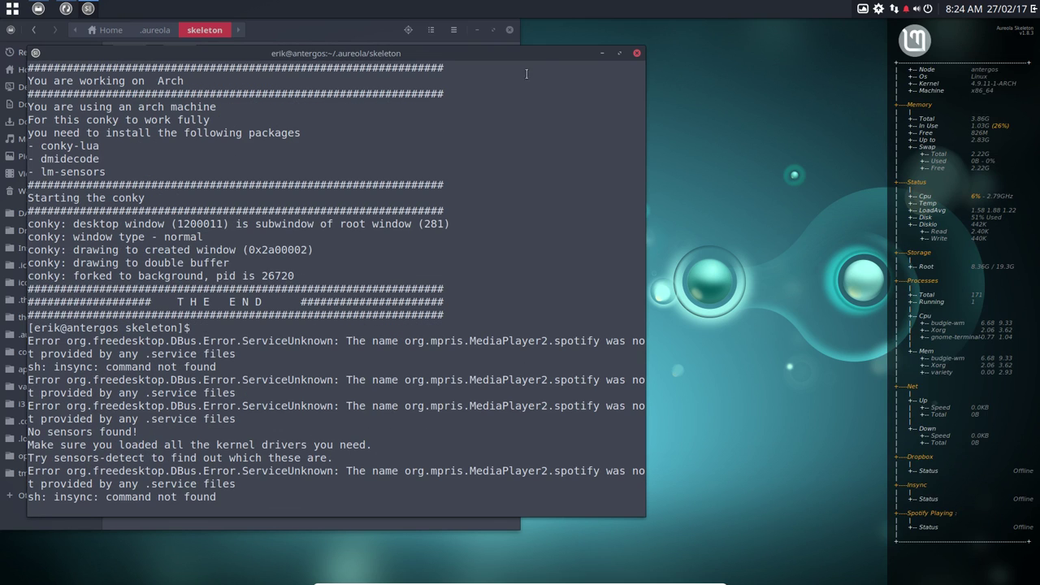
{"action": "left_click", "coordinate": [638, 54]}
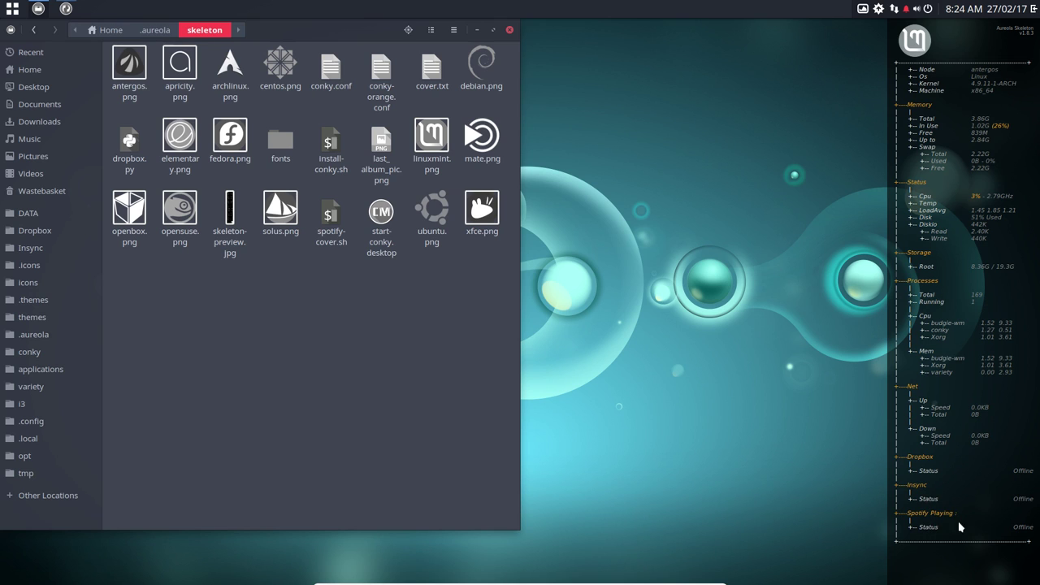
- Return to the .aureola folder, highlight all of its contents as an overview of the available conkys, and clear the selection
{"action": "left_click_drag", "start_coordinate": [344, 27], "coordinate": [451, 70]}
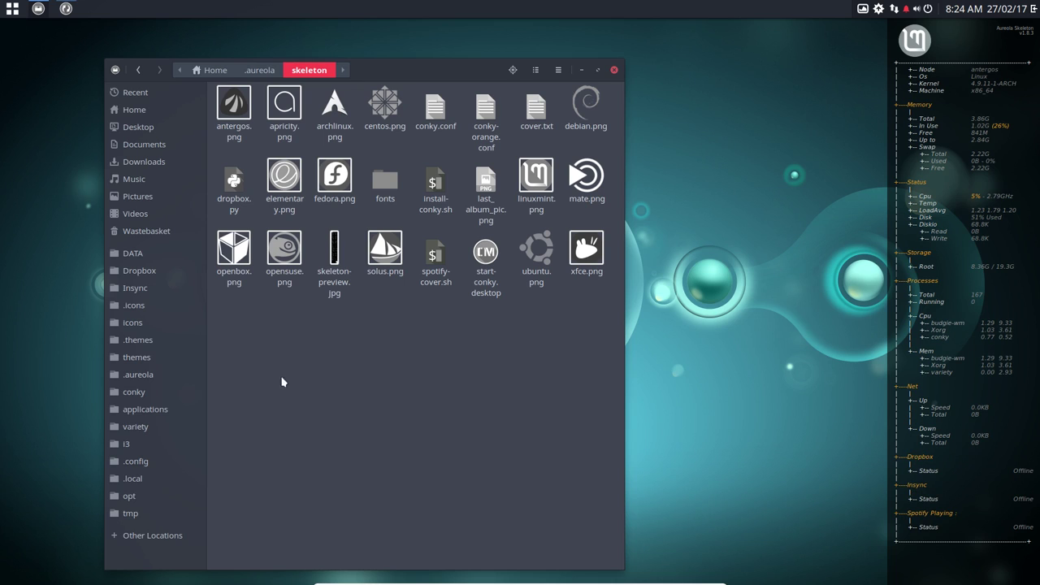
{"action": "left_click", "coordinate": [260, 70]}
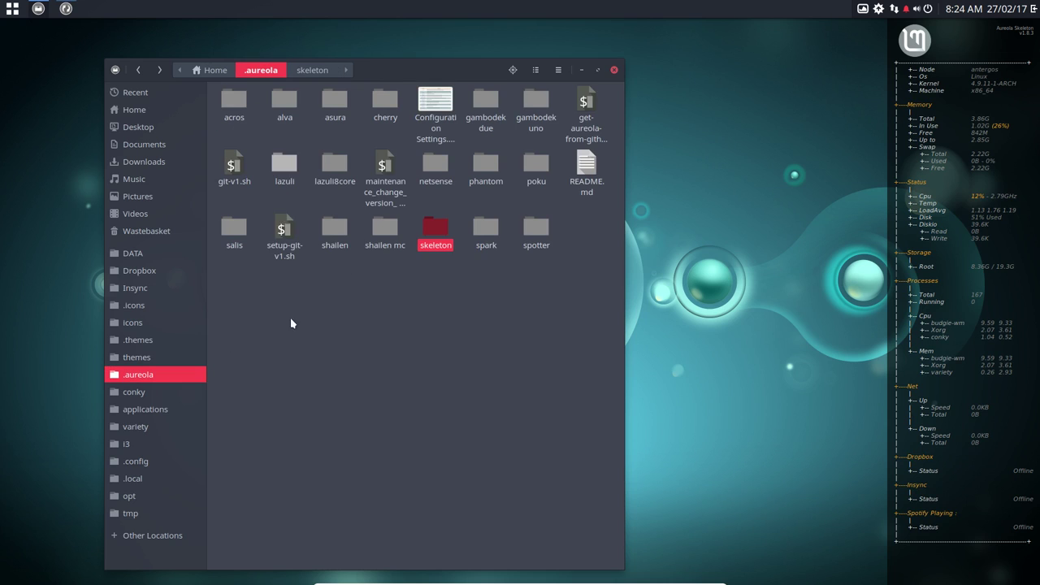
{"action": "left_click", "coordinate": [258, 293]}
{"action": "left_click_drag", "start_coordinate": [223, 279], "coordinate": [614, 147]}
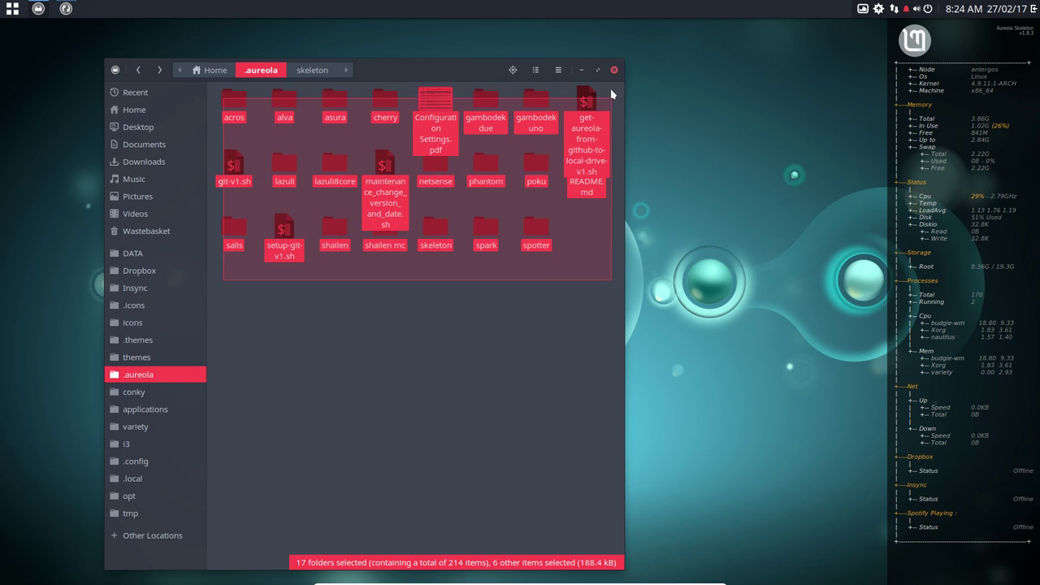
{"action": "left_click_drag", "start_coordinate": [612, 95], "coordinate": [612, 101]}
{"action": "left_click", "coordinate": [583, 332]}
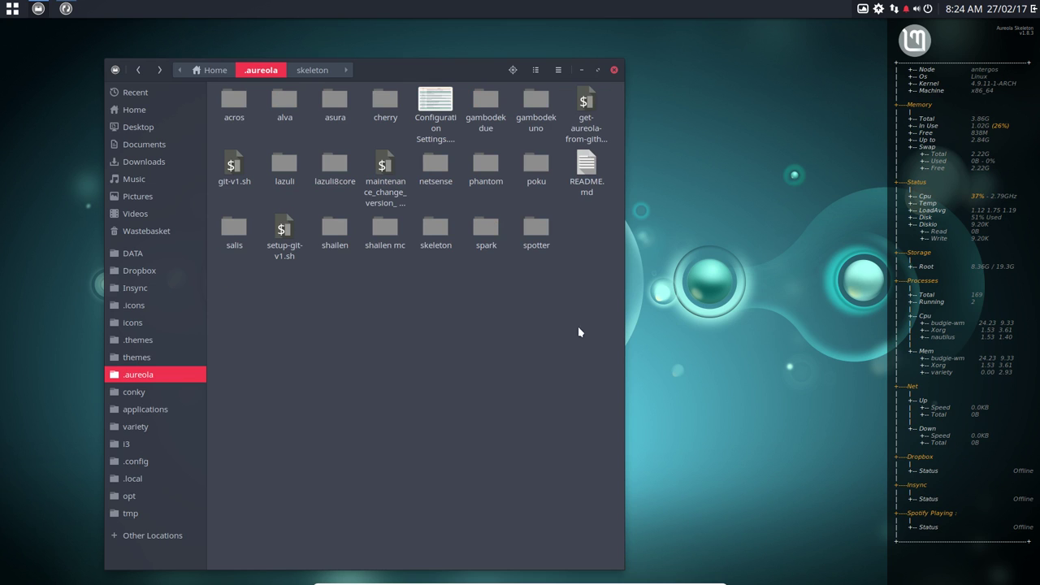
{"action": "left_click_drag", "start_coordinate": [380, 299], "coordinate": [611, 121]}
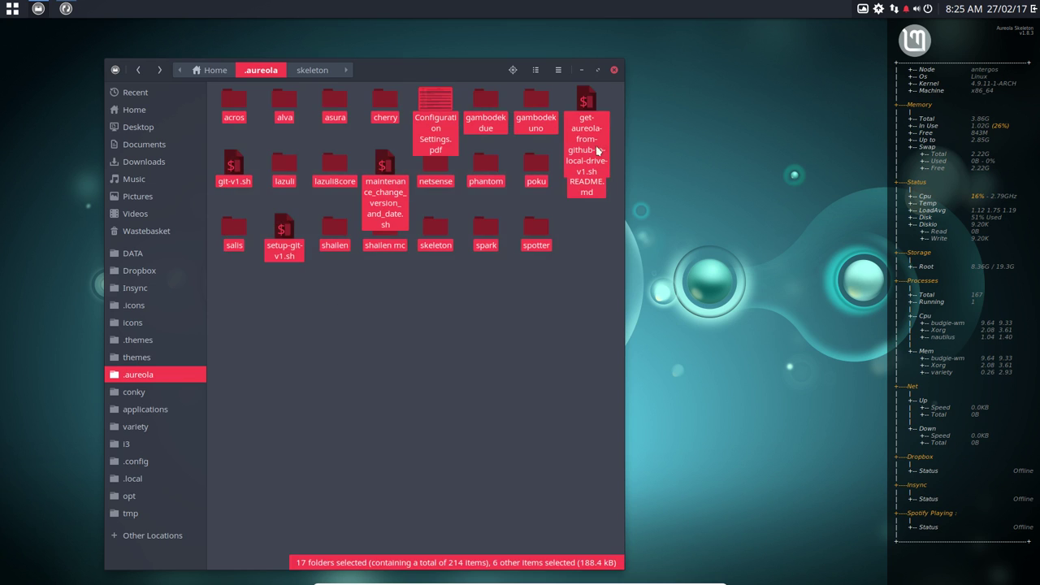
{"action": "left_click", "coordinate": [526, 339]}
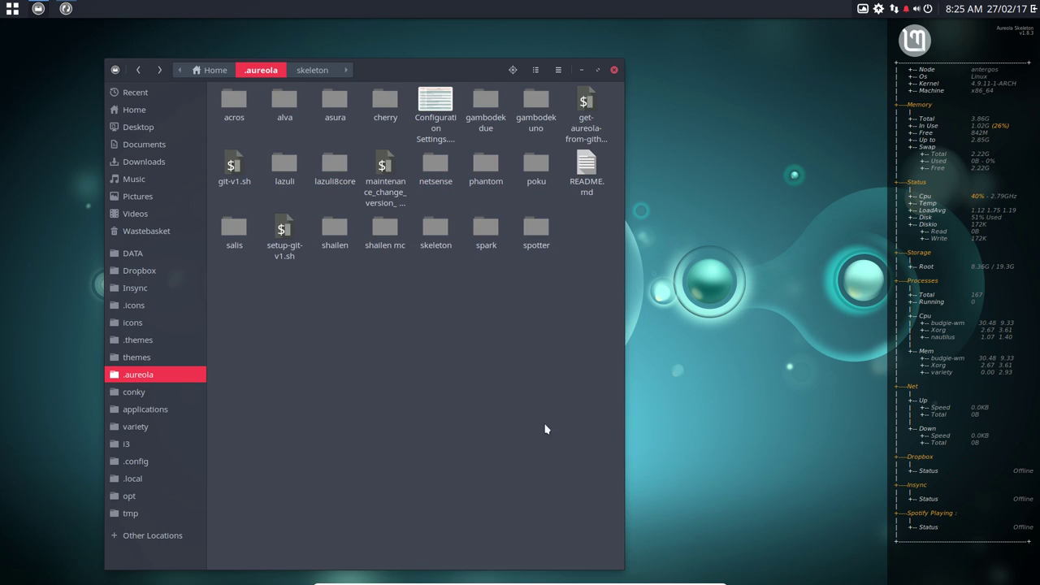
- Open conky.conf from the .config/conky folder in the text editor and find the conky.text section
{"action": "left_click", "coordinate": [137, 393]}
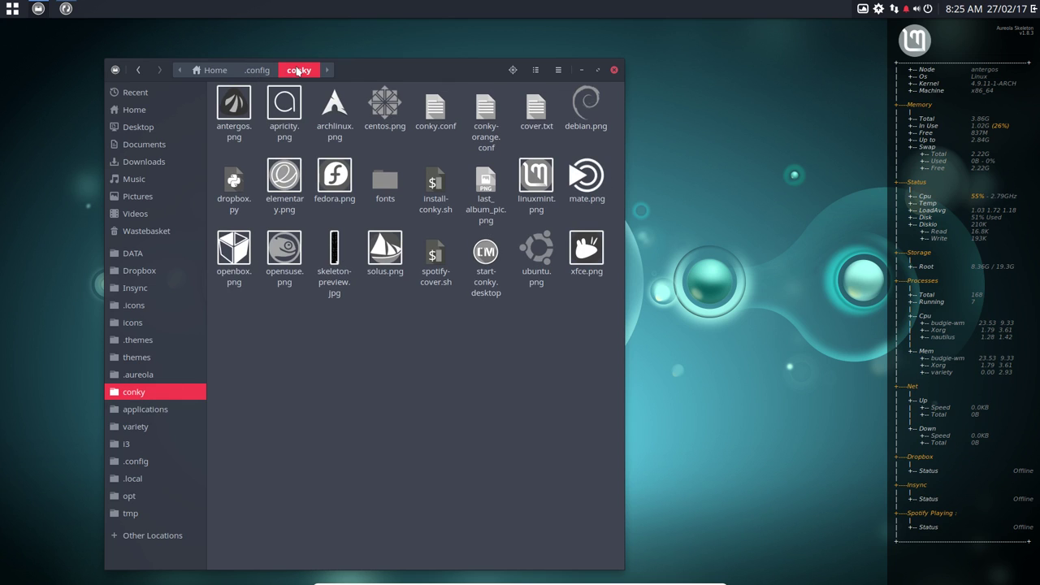
{"action": "left_click", "coordinate": [433, 115]}
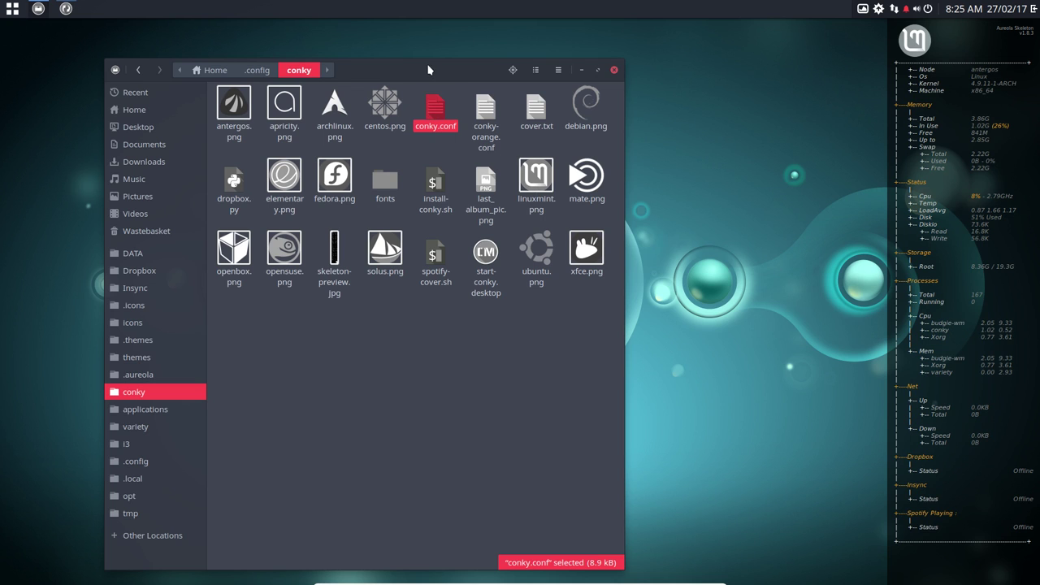
{"action": "left_click_drag", "start_coordinate": [428, 70], "coordinate": [369, 54]}
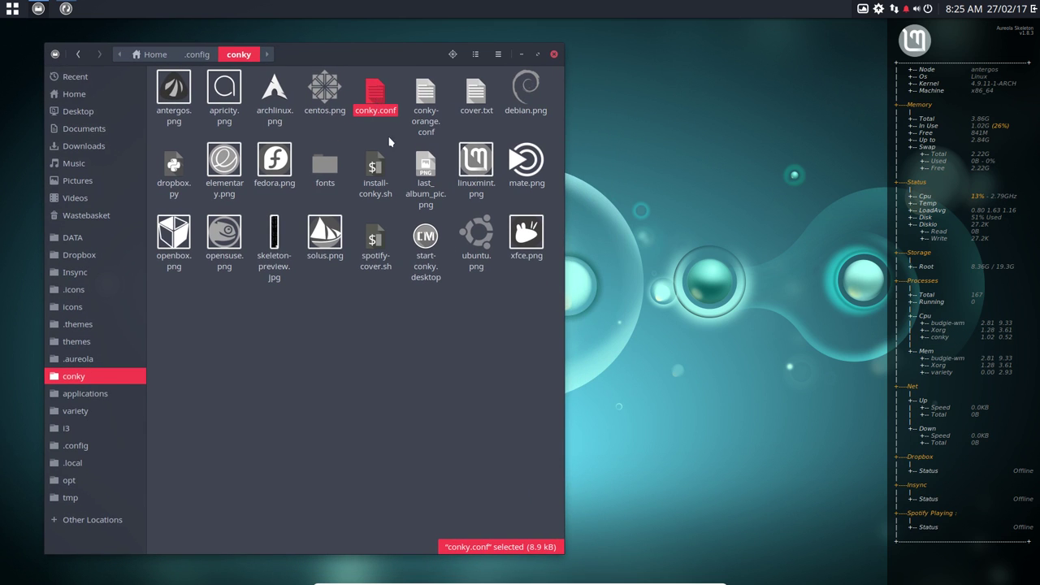
{"action": "key", "text": "Return"}
{"action": "scroll", "coordinate": [273, 422], "scroll_direction": "down", "scroll_amount": 20}
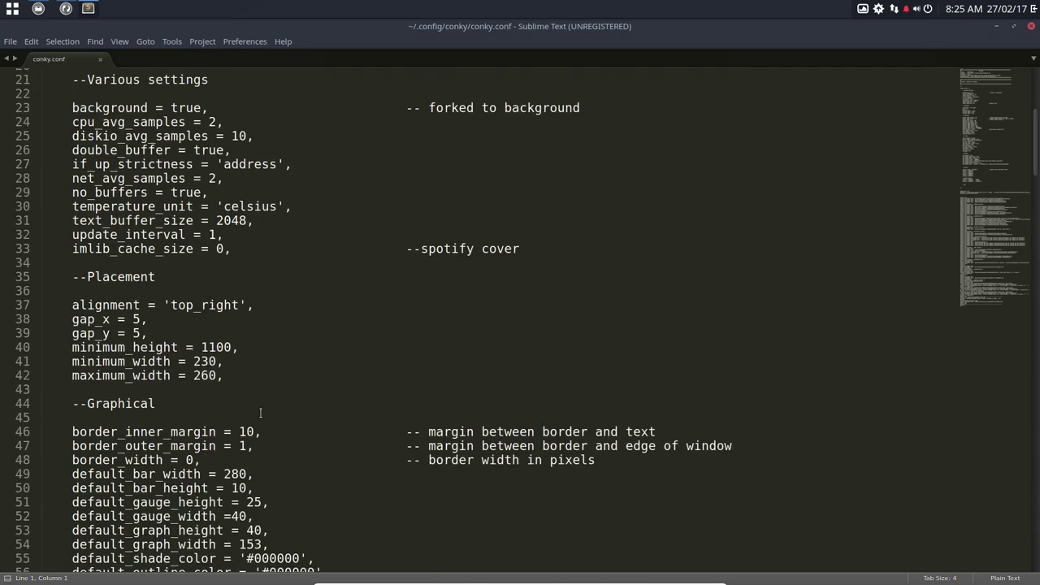
{"action": "scroll", "coordinate": [260, 413], "scroll_direction": "down", "scroll_amount": 1}
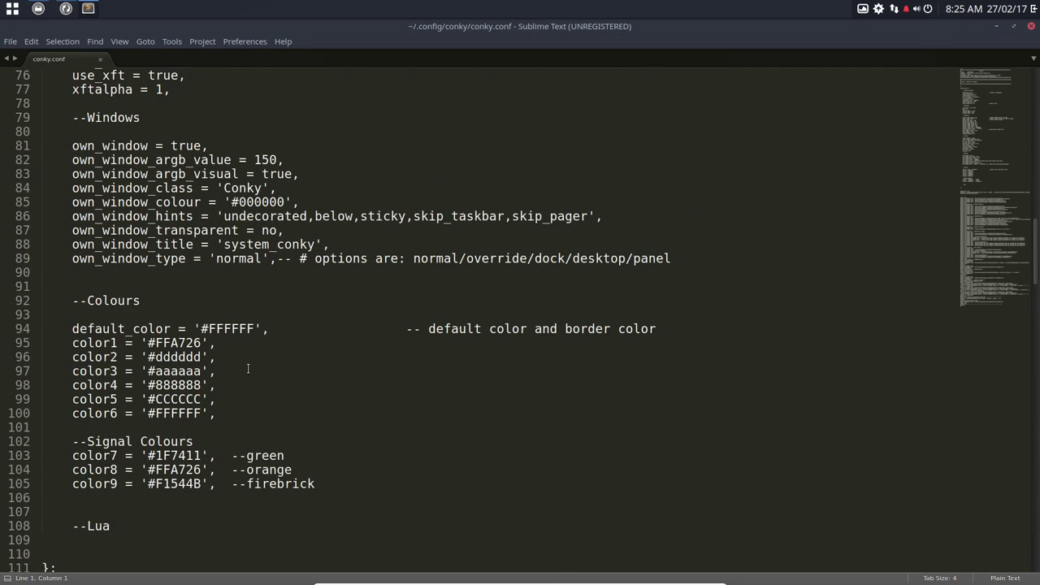
{"action": "scroll", "coordinate": [213, 414], "scroll_direction": "down", "scroll_amount": 4}
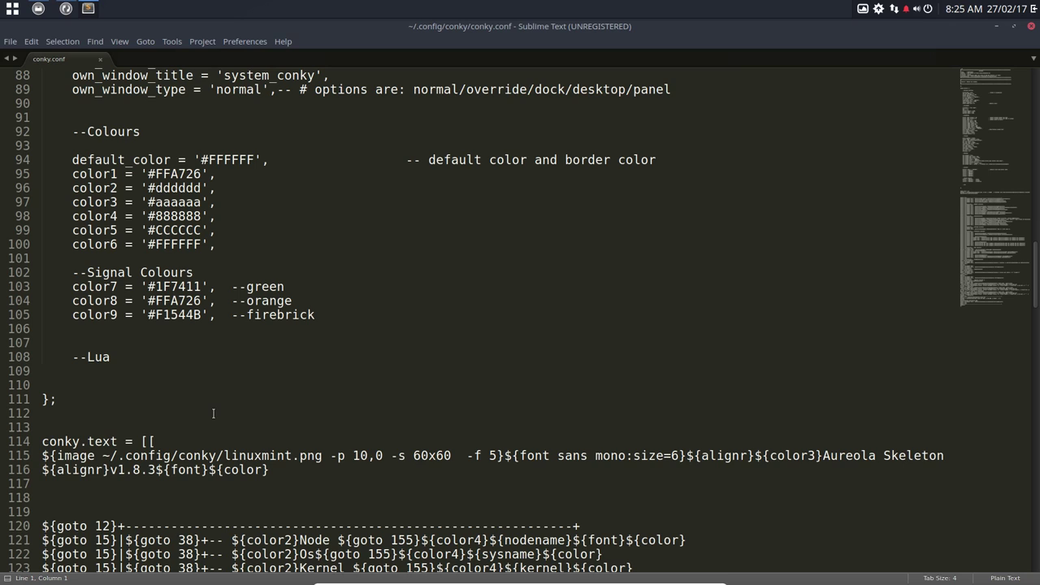
- Set the logo image on line 115 of conky.conf to antergos.png, save the file and close the editor
{"action": "left_click", "coordinate": [252, 442]}
{"action": "scroll", "coordinate": [251, 449], "scroll_direction": "up", "scroll_amount": 1}
{"action": "left_click", "coordinate": [252, 454]}
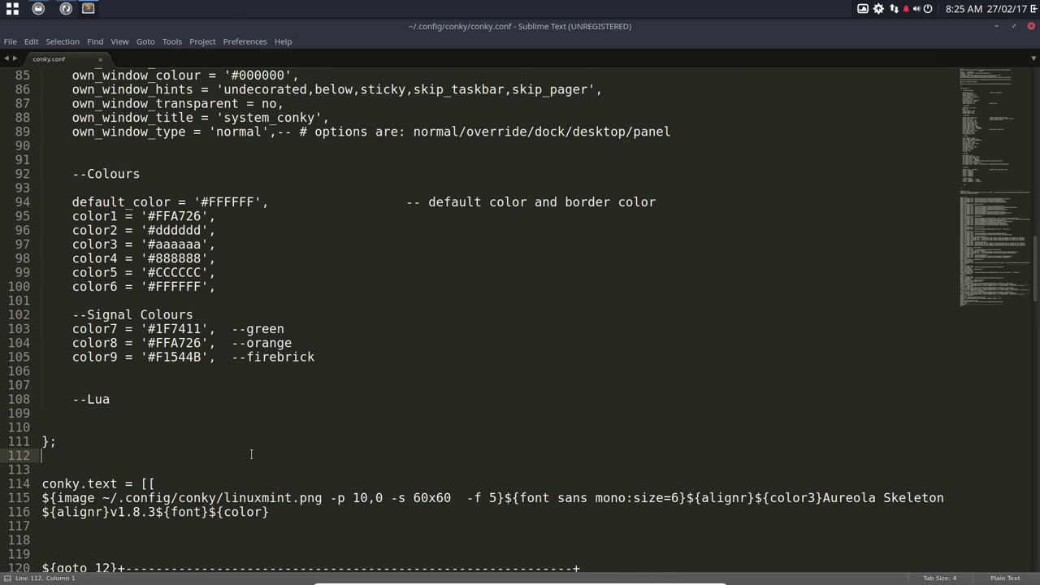
{"action": "double_click", "coordinate": [254, 496]}
{"action": "type", "text": "antergos"}
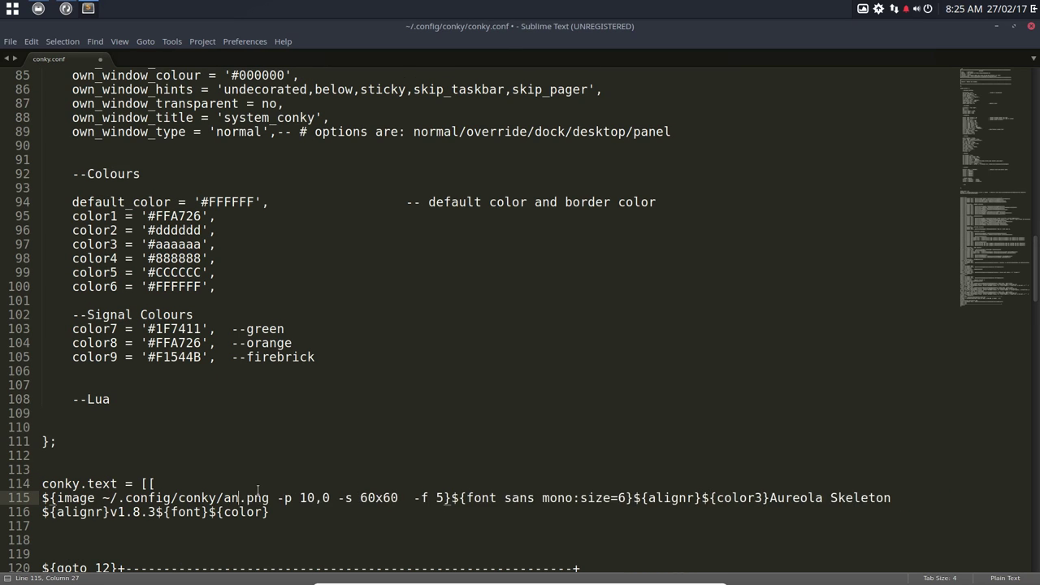
{"action": "key", "text": "ctrl+s"}
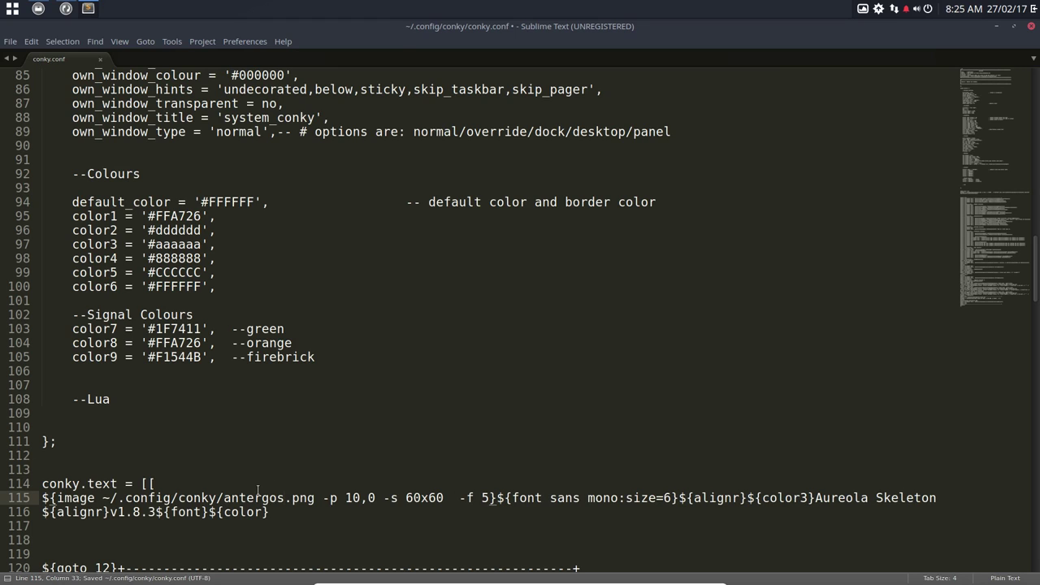
{"action": "left_click", "coordinate": [1031, 28]}
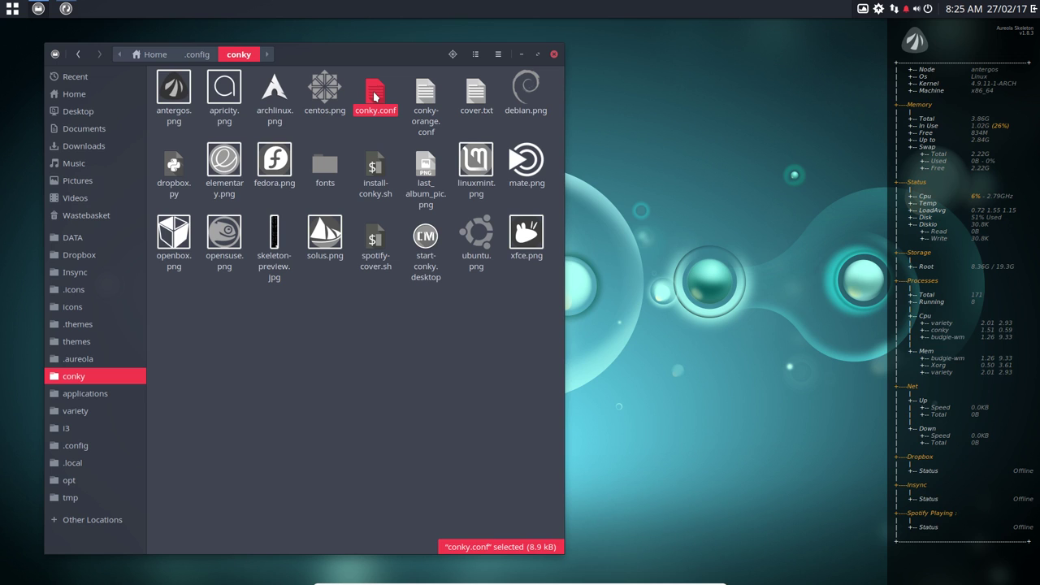
- Uncover the desktop to check the conky, restore the file manager's place, and launch Gpick
{"action": "left_click_drag", "start_coordinate": [415, 50], "coordinate": [508, 453]}
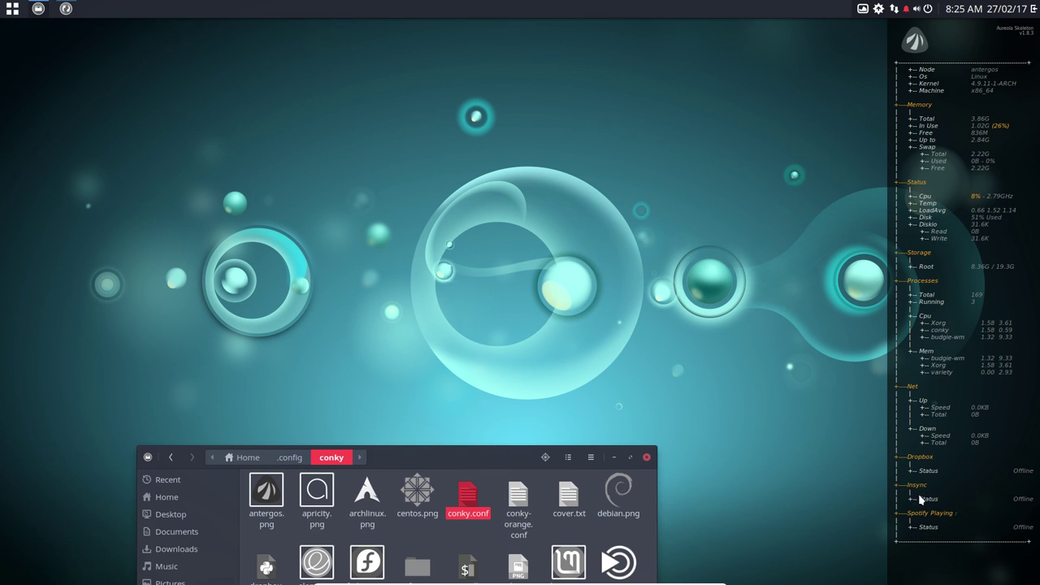
{"action": "left_click_drag", "start_coordinate": [481, 455], "coordinate": [430, 47]}
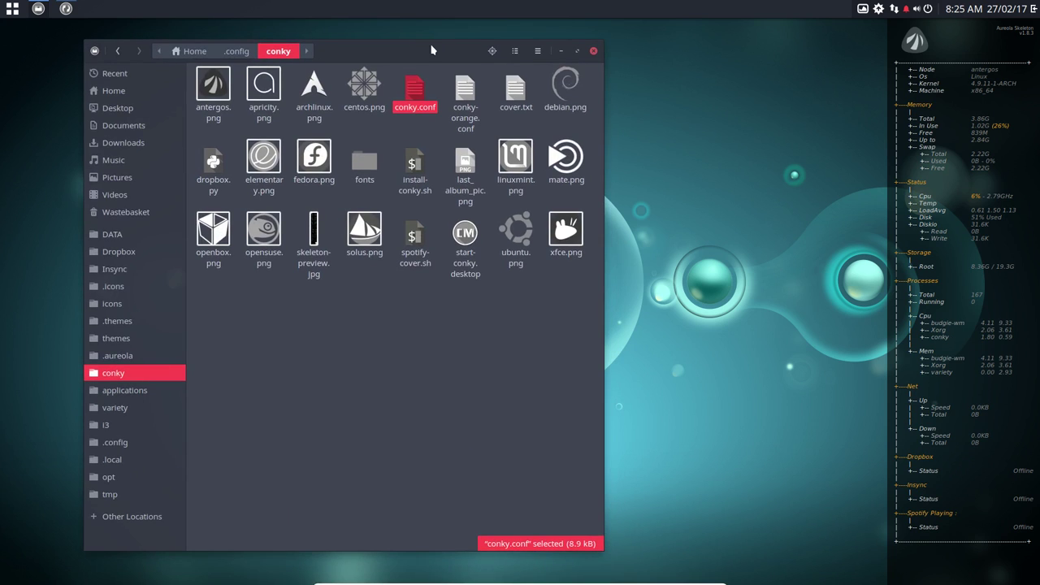
{"action": "left_click", "coordinate": [12, 8]}
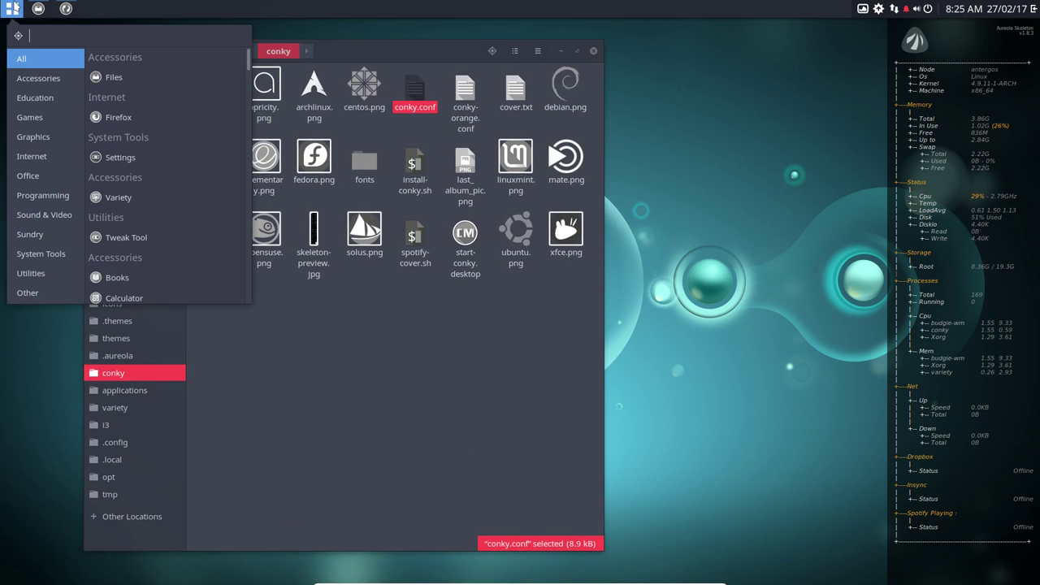
{"action": "type", "text": "gpi"}
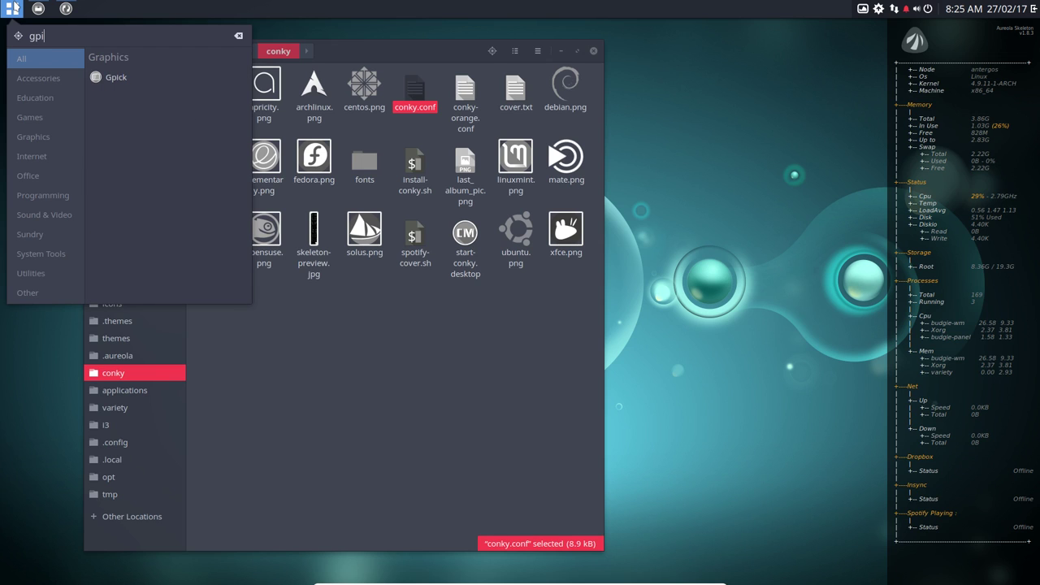
{"action": "left_click", "coordinate": [118, 77]}
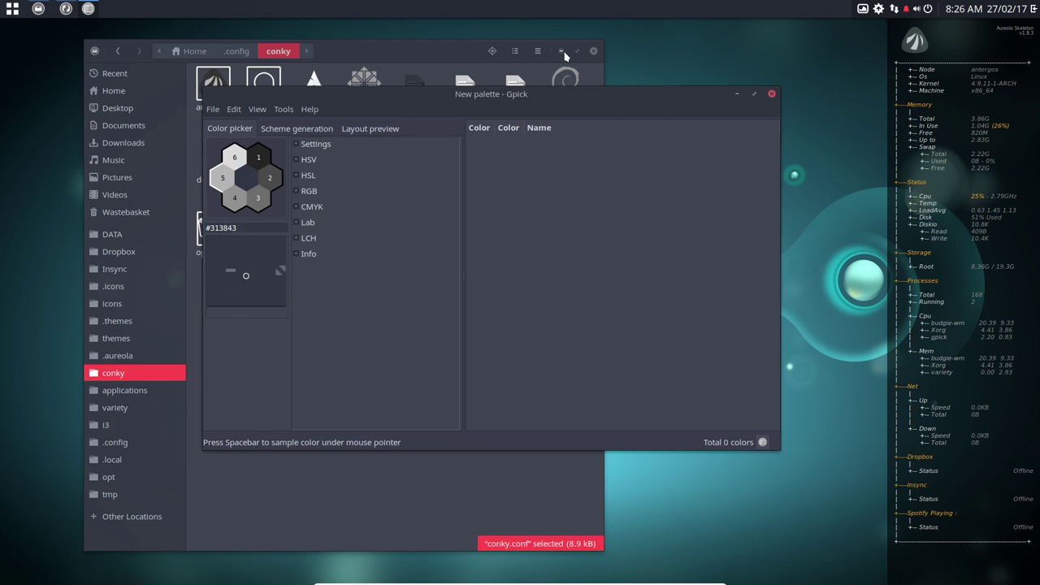
- Minimise the file manager and move the Gpick window down to uncover the wallpaper
{"action": "left_click", "coordinate": [382, 487]}
{"action": "left_click", "coordinate": [594, 51]}
{"action": "left_click_drag", "start_coordinate": [654, 99], "coordinate": [460, 451]}
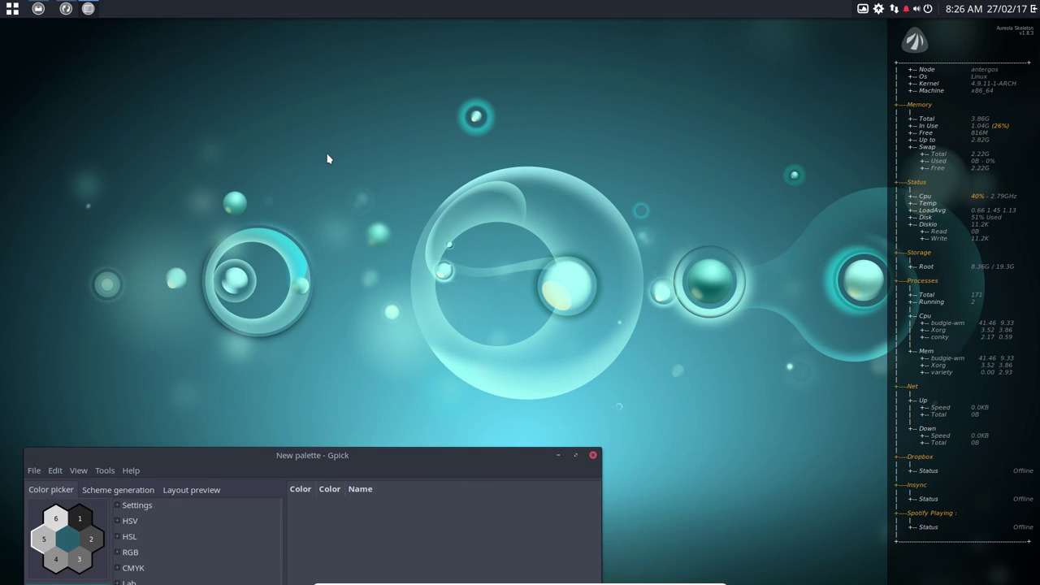
- Sample a range of teal, aqua and dark green colours from the wallpaper into the Gpick palette
{"action": "key", "text": "space"}
{"action": "key", "text": "space"}
{"action": "key", "text": "space"}
{"action": "key", "text": "space"}
{"action": "key", "text": "space"}
{"action": "key", "text": "space"}
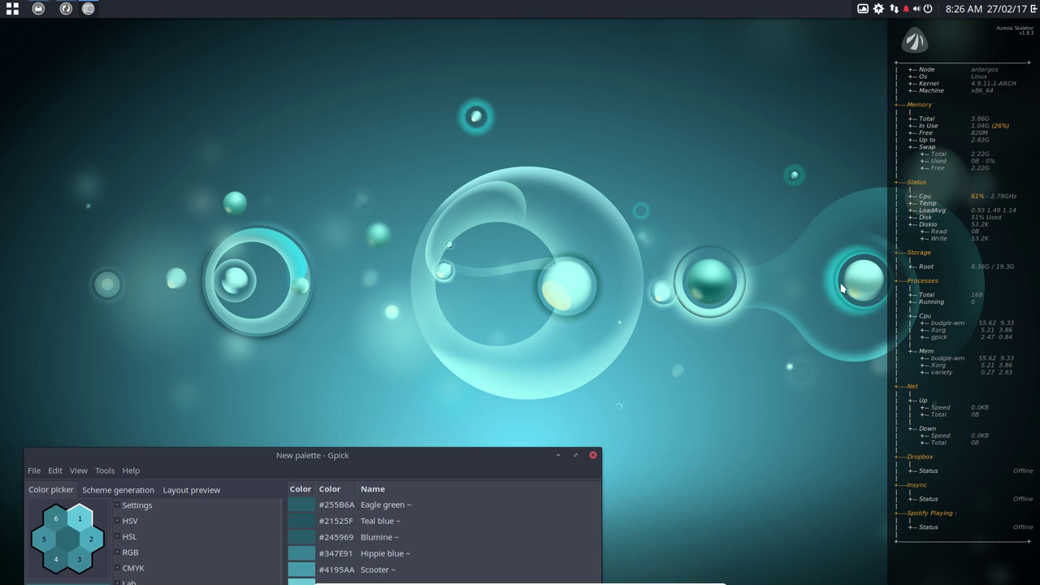
{"action": "key", "text": "space"}
{"action": "key", "text": "space"}
{"action": "key", "text": "space"}
{"action": "key", "text": "space"}
{"action": "key", "text": "space"}
{"action": "key", "text": "space"}
{"action": "key", "text": "space"}
{"action": "key", "text": "space"}
{"action": "key", "text": "space"}
{"action": "key", "text": "space"}
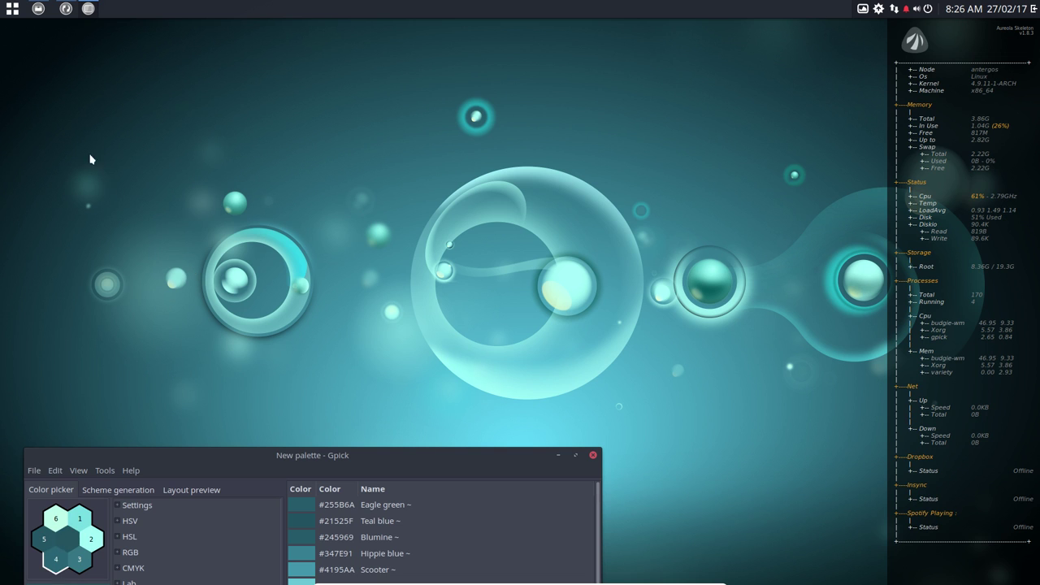
- Move the Gpick window back up and make it taller to show more of the sampled palette
{"action": "left_click_drag", "start_coordinate": [424, 453], "coordinate": [484, 41]}
{"action": "left_click_drag", "start_coordinate": [654, 272], "coordinate": [676, 542]}
{"action": "left_click_drag", "start_coordinate": [391, 43], "coordinate": [364, 46]}
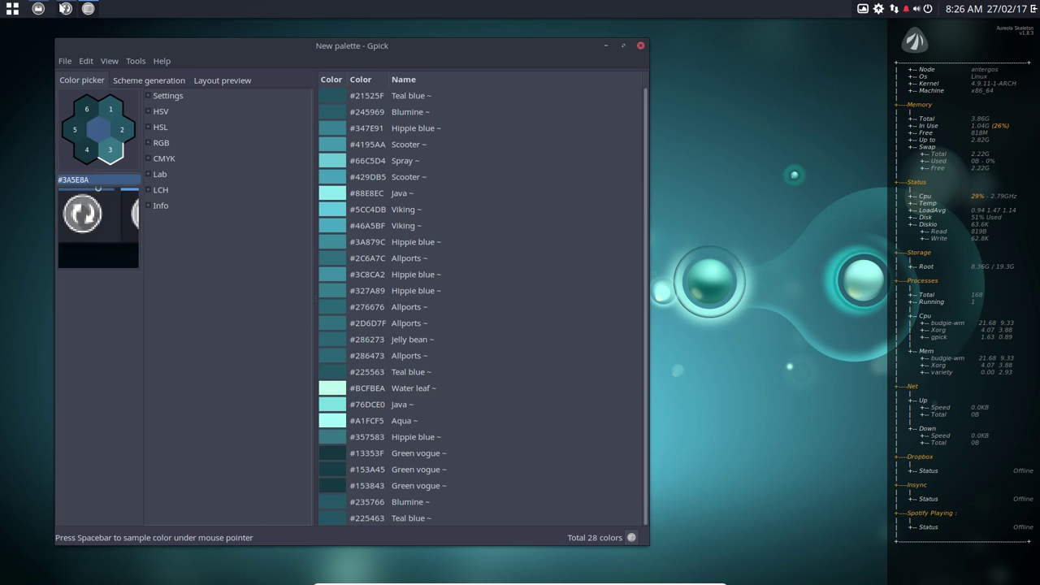
- Open conky.conf from the conky folder for editing and go to the color1 entry in its Colours section
{"action": "left_click", "coordinate": [39, 9]}
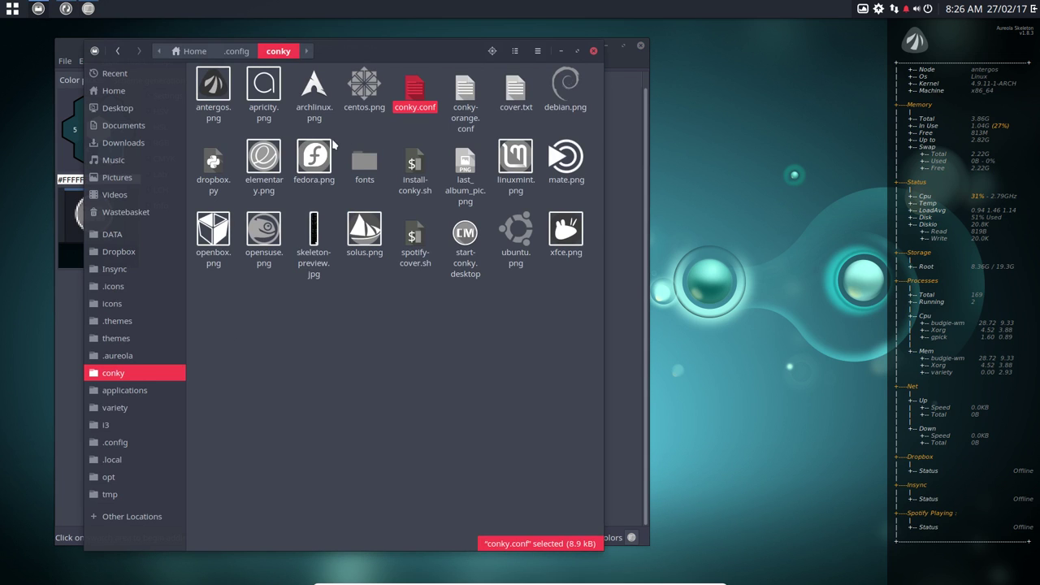
{"action": "double_click", "coordinate": [415, 92]}
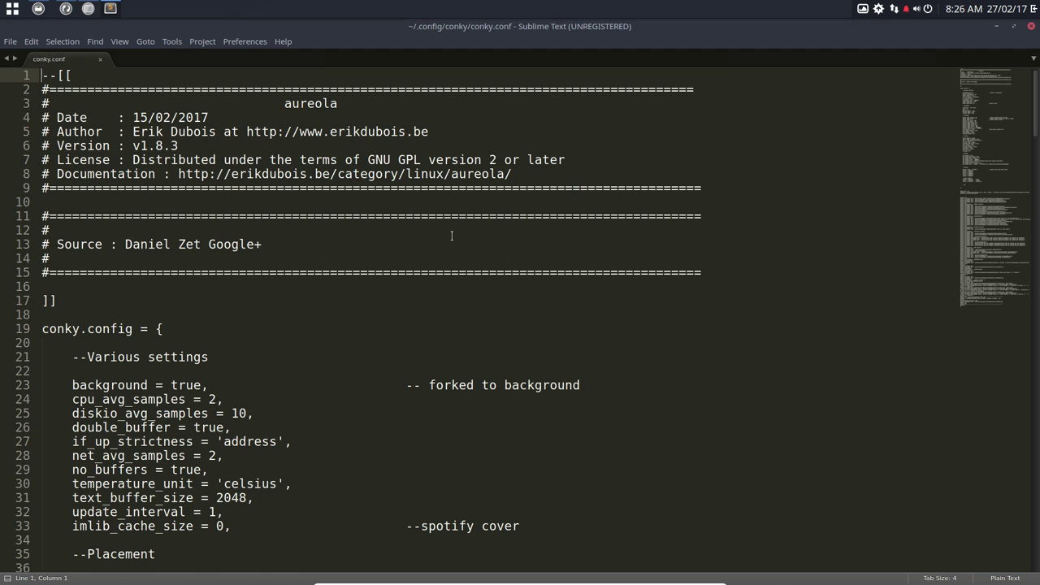
{"action": "scroll", "coordinate": [337, 291], "scroll_direction": "down", "scroll_amount": 20}
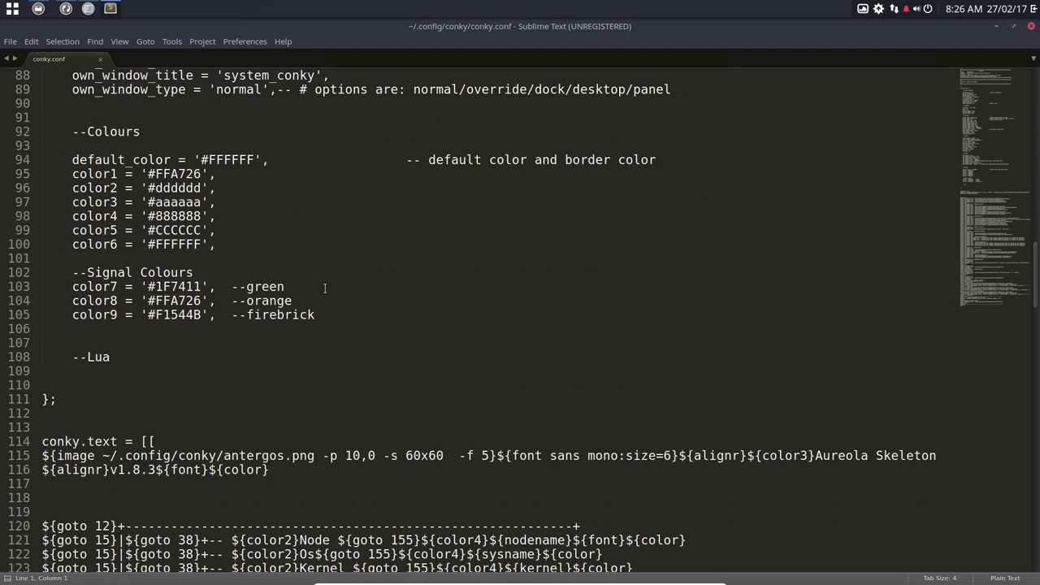
{"action": "left_click", "coordinate": [220, 240]}
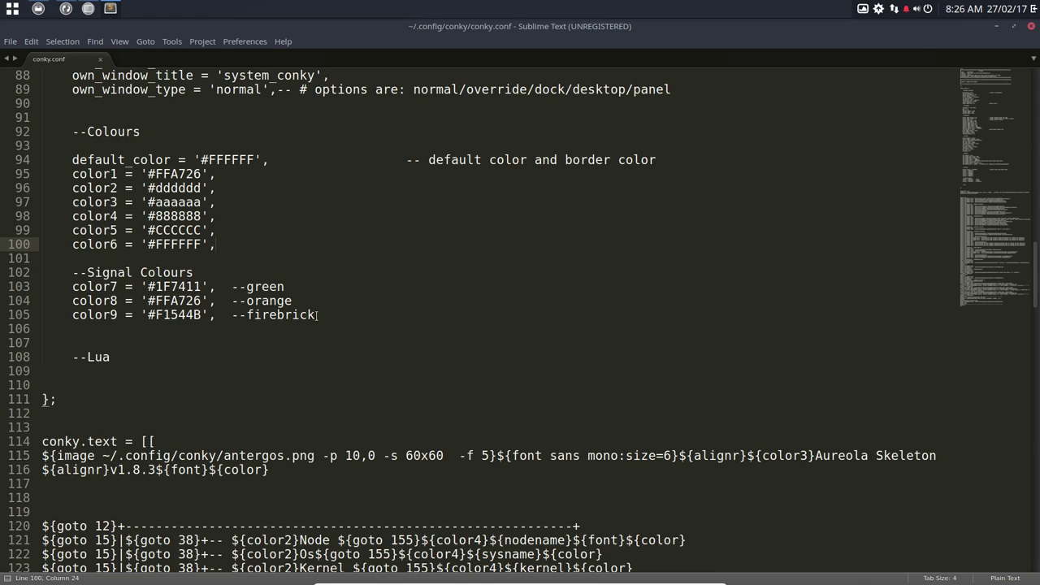
{"action": "left_click_drag", "start_coordinate": [317, 315], "coordinate": [33, 286]}
{"action": "left_click", "coordinate": [94, 286]}
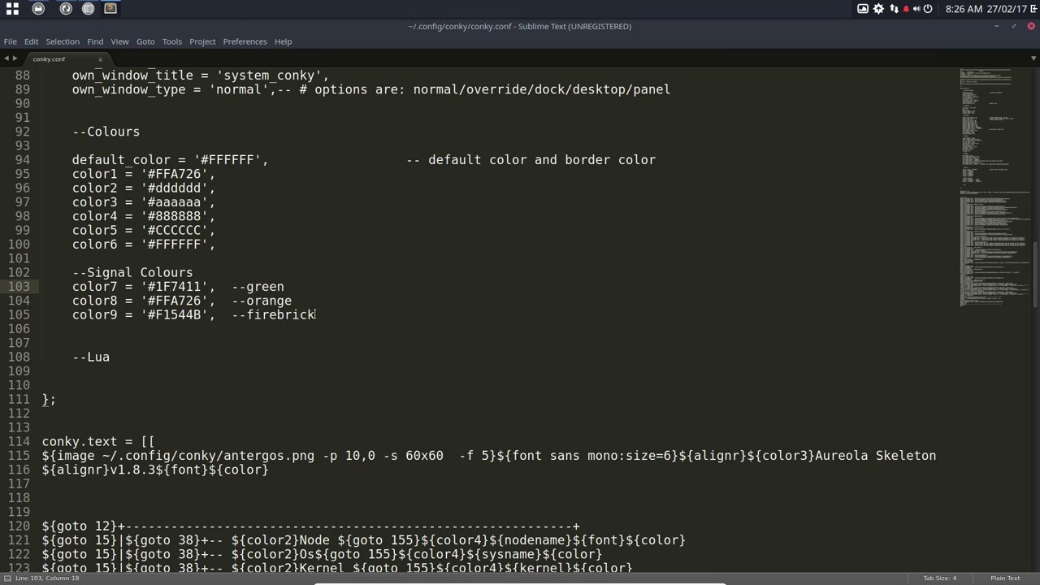
{"action": "left_click_drag", "start_coordinate": [315, 314], "coordinate": [235, 317]}
{"action": "left_click", "coordinate": [185, 174]}
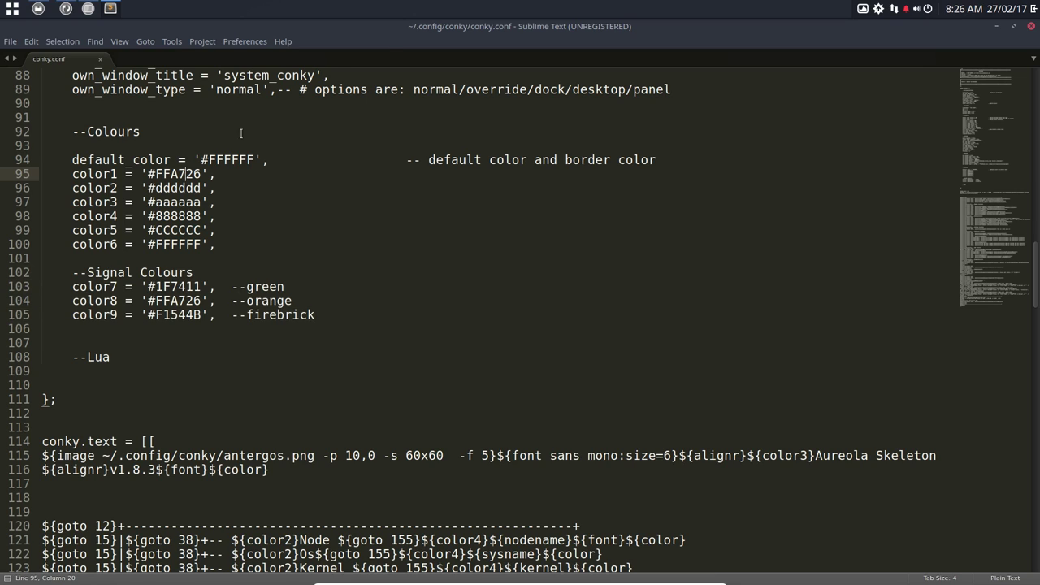
- Tile the conky.conf editor to the left half of the desktop, minimise the file manager and move Gpick beside it
{"action": "left_click_drag", "start_coordinate": [338, 62], "coordinate": [31, 120]}
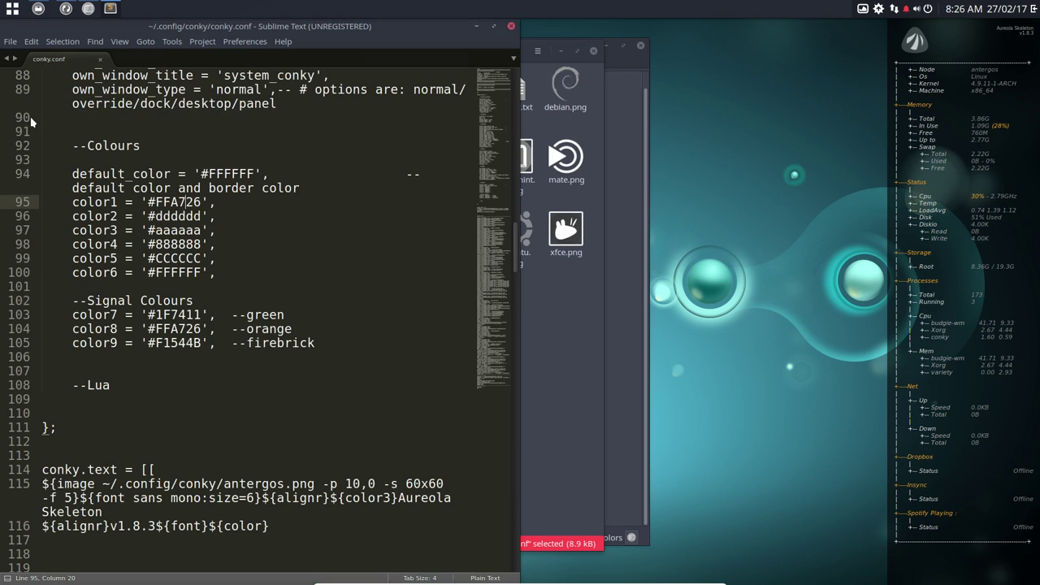
{"action": "left_click", "coordinate": [564, 51]}
{"action": "left_click_drag", "start_coordinate": [568, 47], "coordinate": [757, 85]}
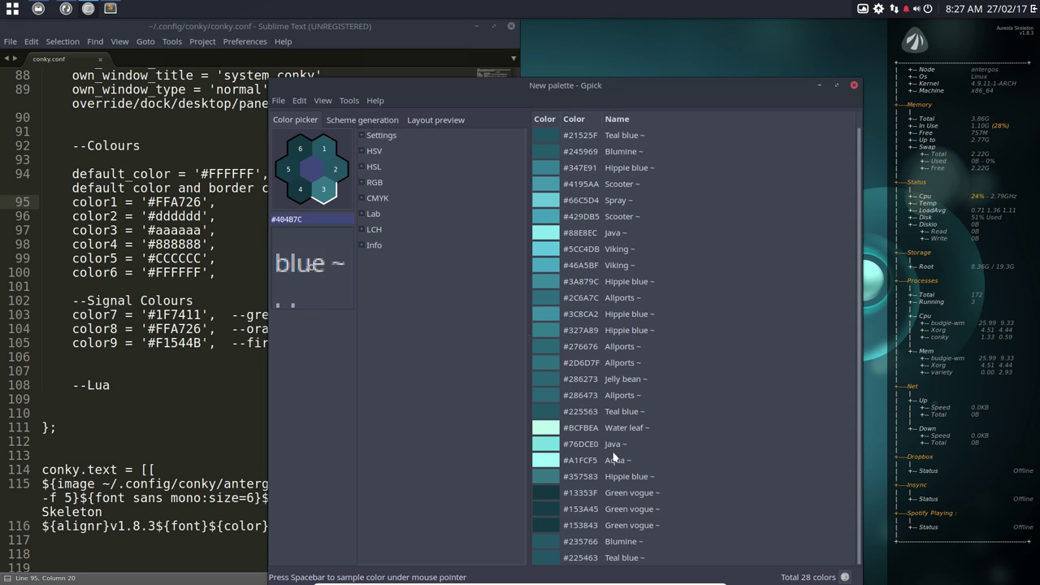
- Copy the Viking colour #46A5BF from the palette and close the Gpick window
{"action": "left_click", "coordinate": [575, 265]}
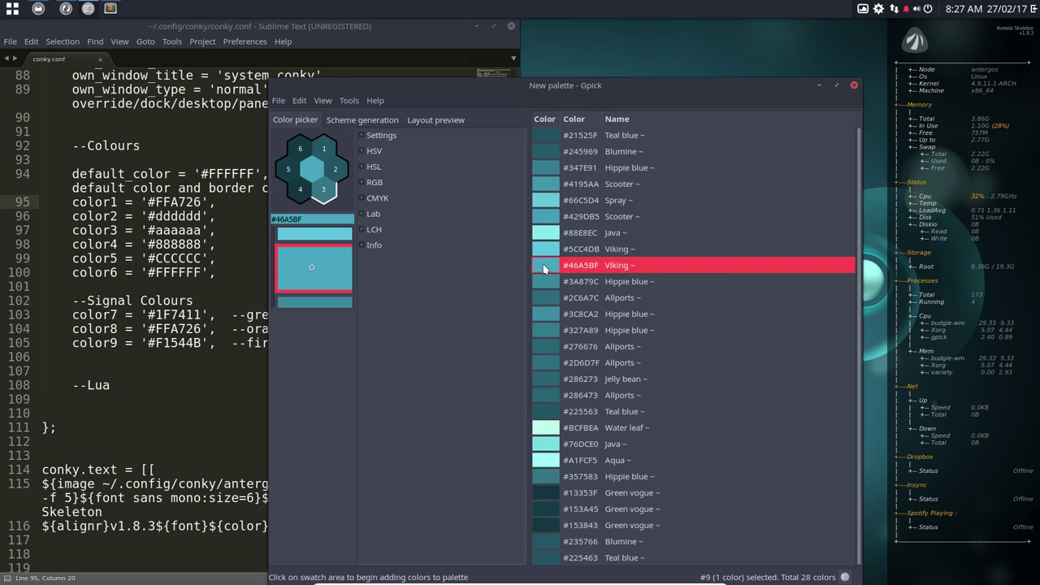
{"action": "right_click", "coordinate": [586, 266]}
{"action": "mouse_move", "coordinate": [615, 274]}
{"action": "left_click", "coordinate": [713, 279]}
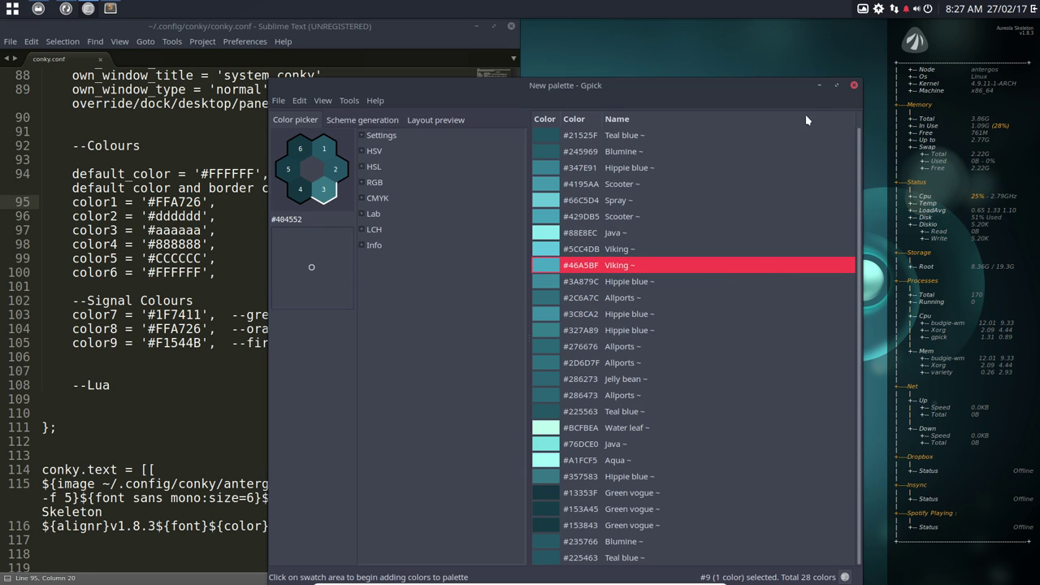
{"action": "left_click", "coordinate": [854, 85]}
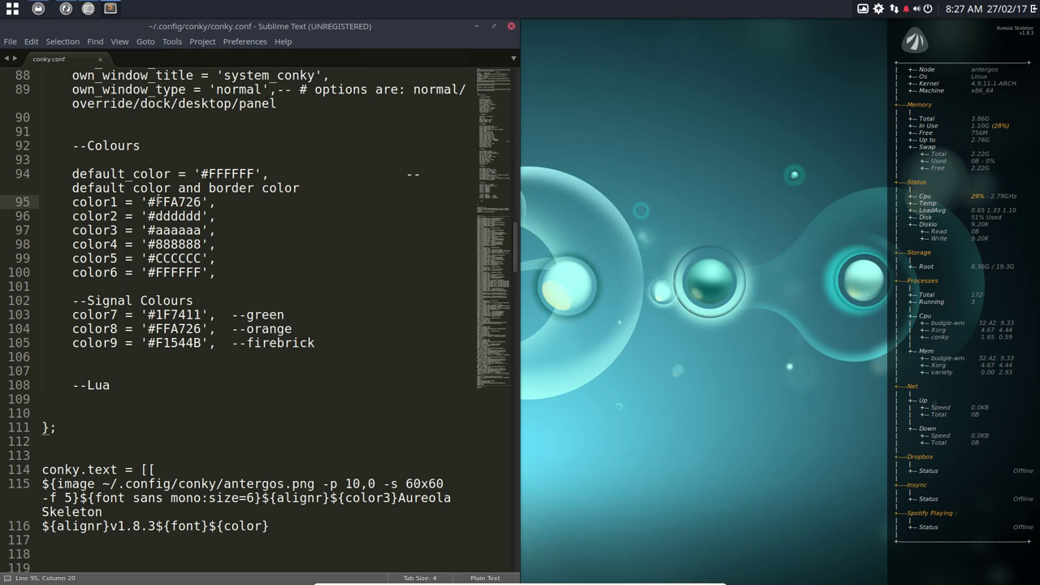
- Set color1 in conky.conf to #46A5BF, save the file and close the editor
{"action": "left_click_drag", "start_coordinate": [147, 201], "coordinate": [196, 201]}
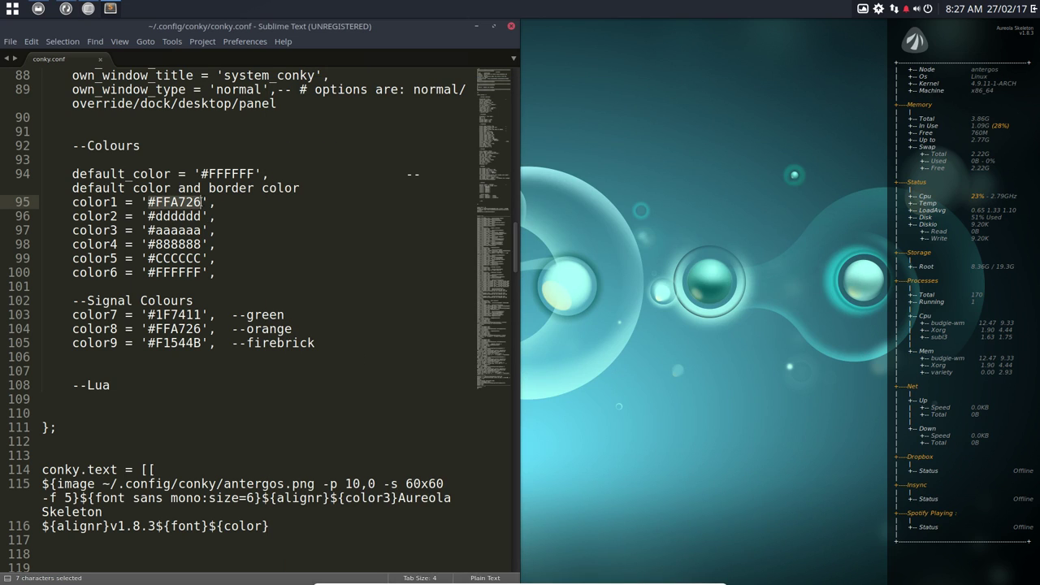
{"action": "type", "text": "#46A5BF"}
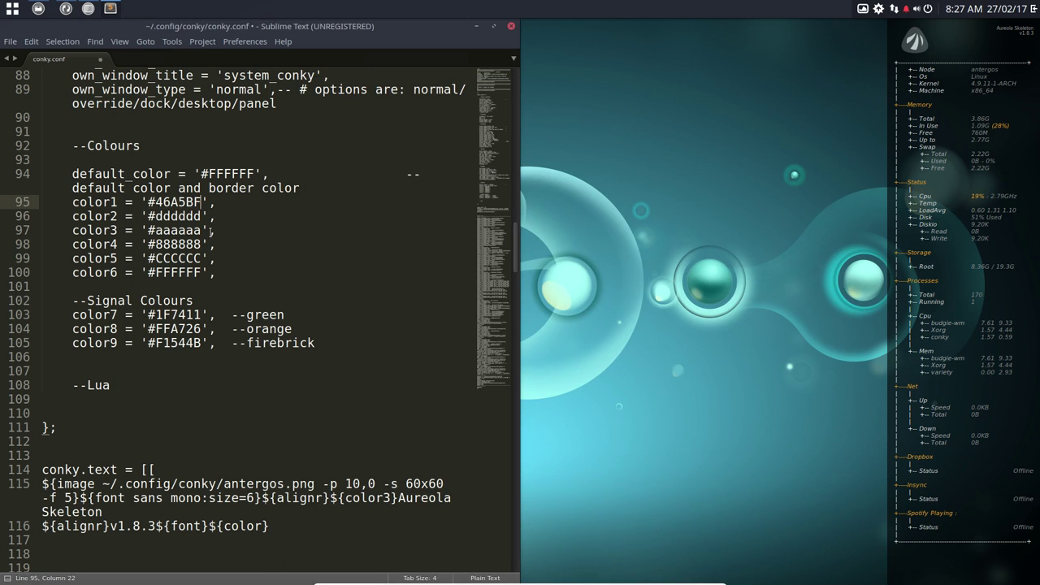
{"action": "key", "text": "ctrl+s"}
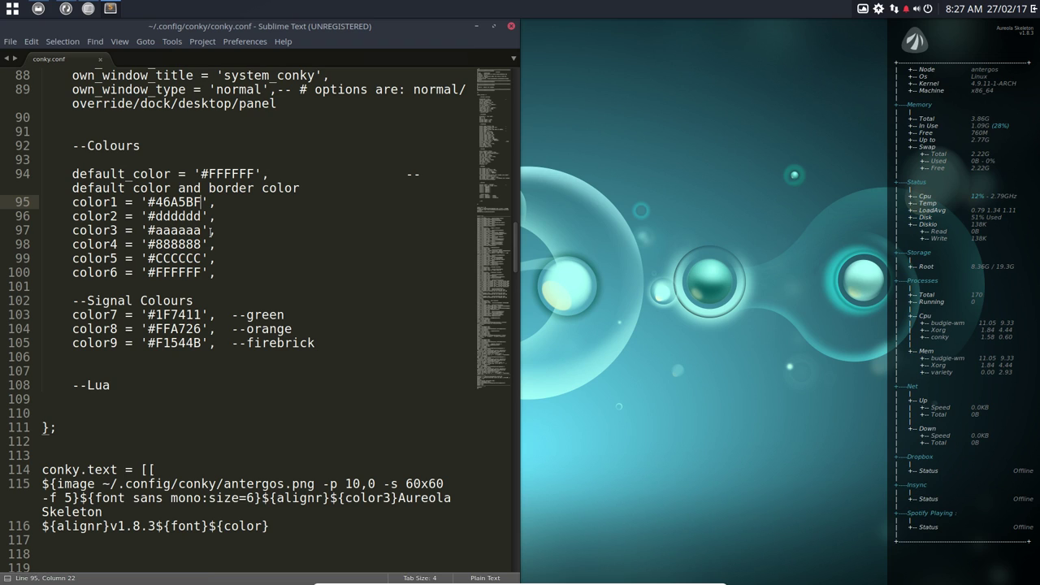
{"action": "left_click_drag", "start_coordinate": [147, 215], "coordinate": [186, 230]}
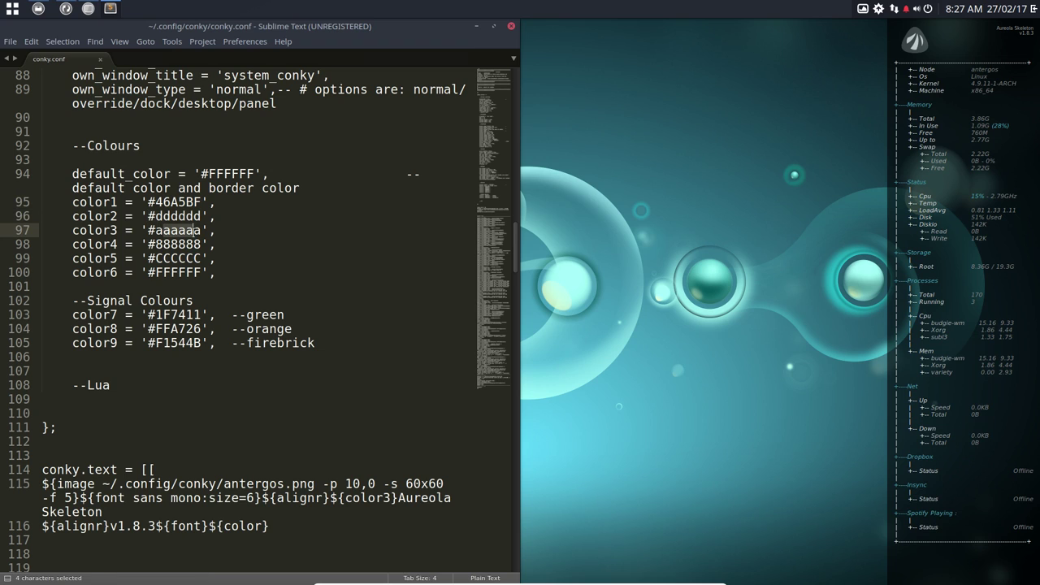
{"action": "left_click", "coordinate": [511, 26]}
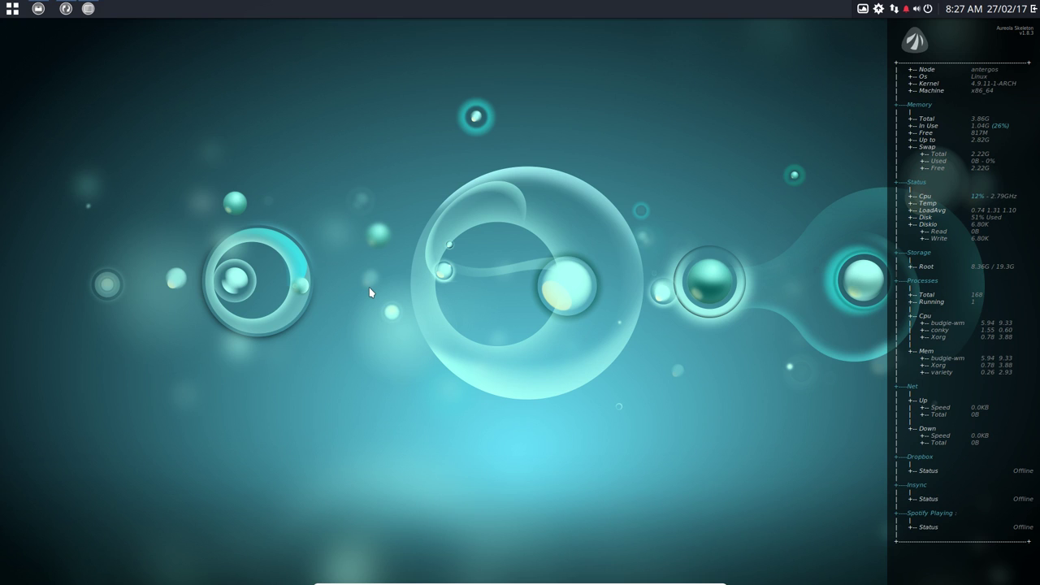
- Launch the Plank dock and open its preferences
{"action": "left_click", "coordinate": [12, 9]}
{"action": "type", "text": "plank"}
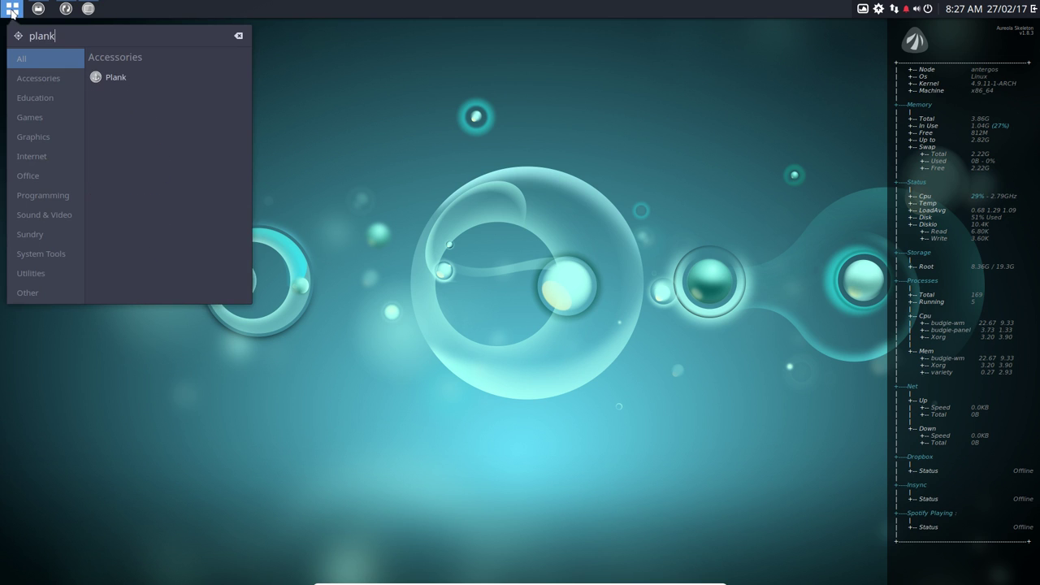
{"action": "key", "text": "Return"}
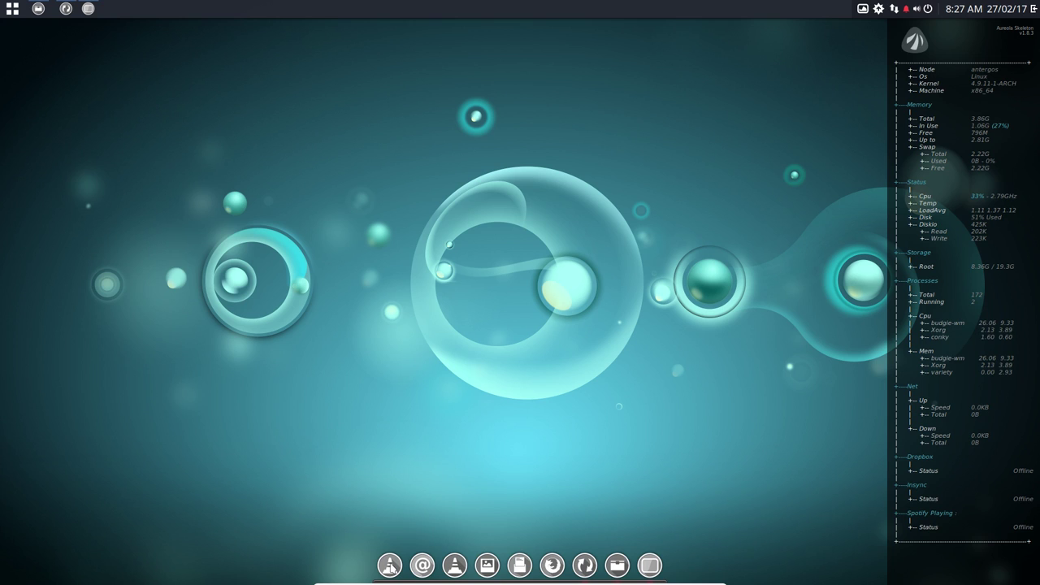
{"action": "right_click", "coordinate": [391, 567]}
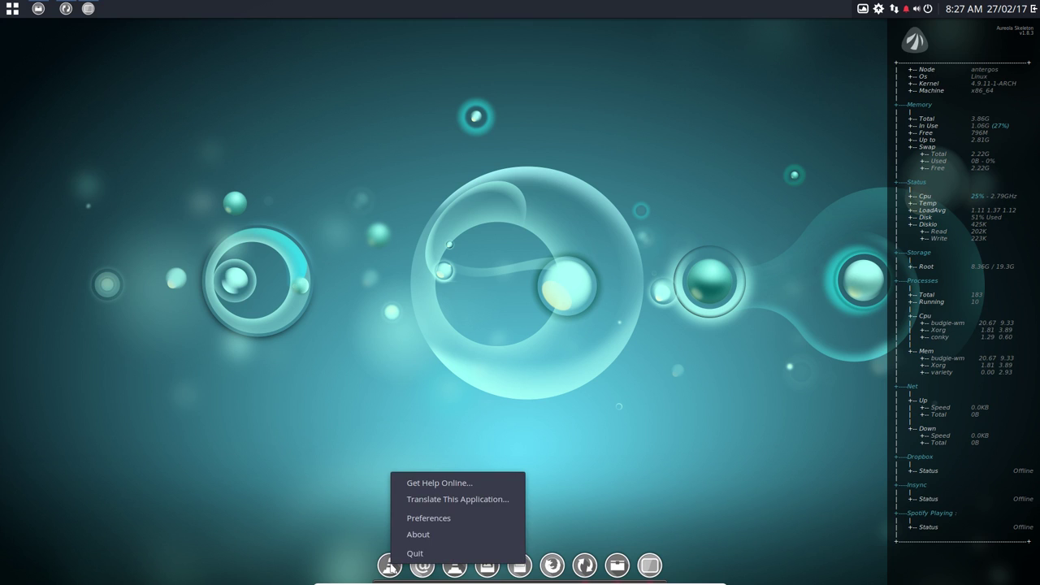
{"action": "left_click", "coordinate": [442, 523]}
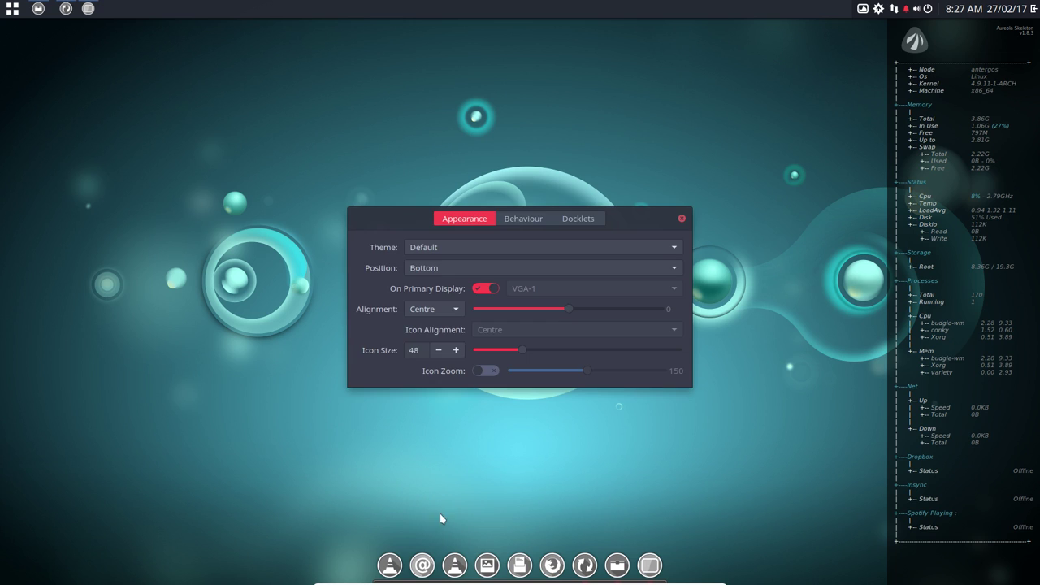
- Check the dock's position options and try the Elite theme
{"action": "left_click", "coordinate": [450, 275]}
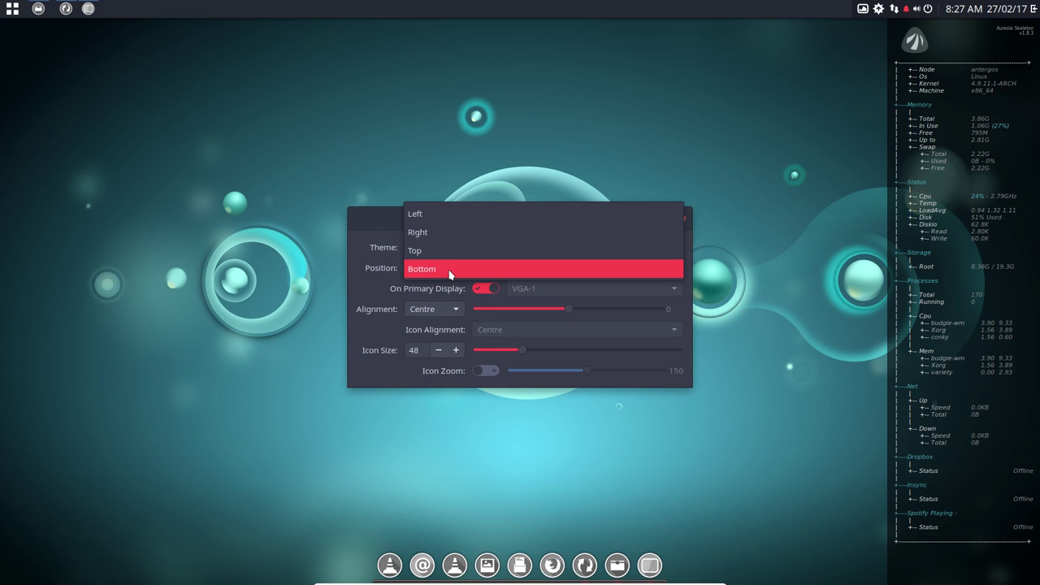
{"action": "left_click", "coordinate": [450, 273]}
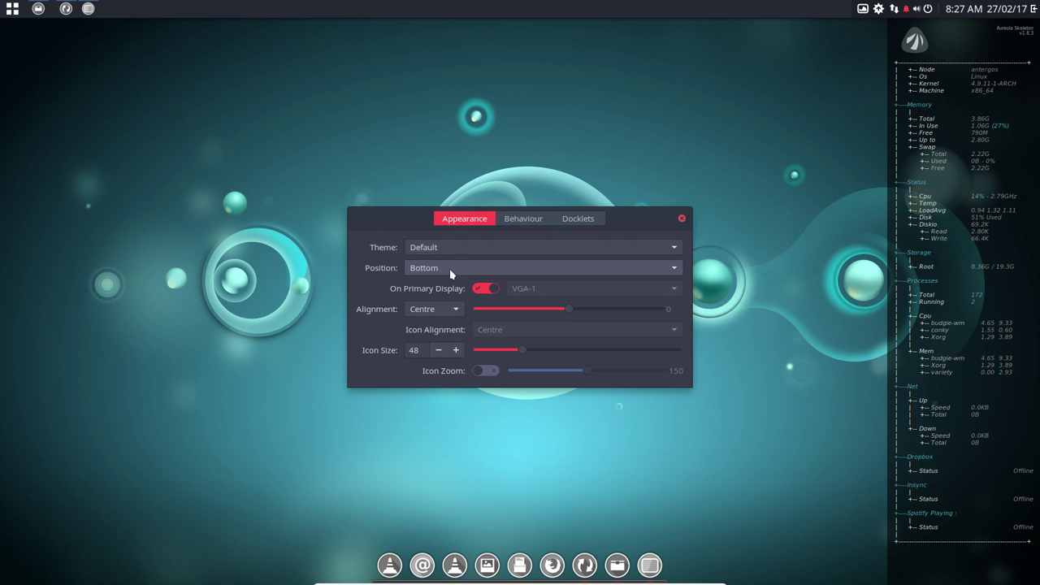
{"action": "left_click", "coordinate": [455, 249]}
{"action": "left_click", "coordinate": [456, 253]}
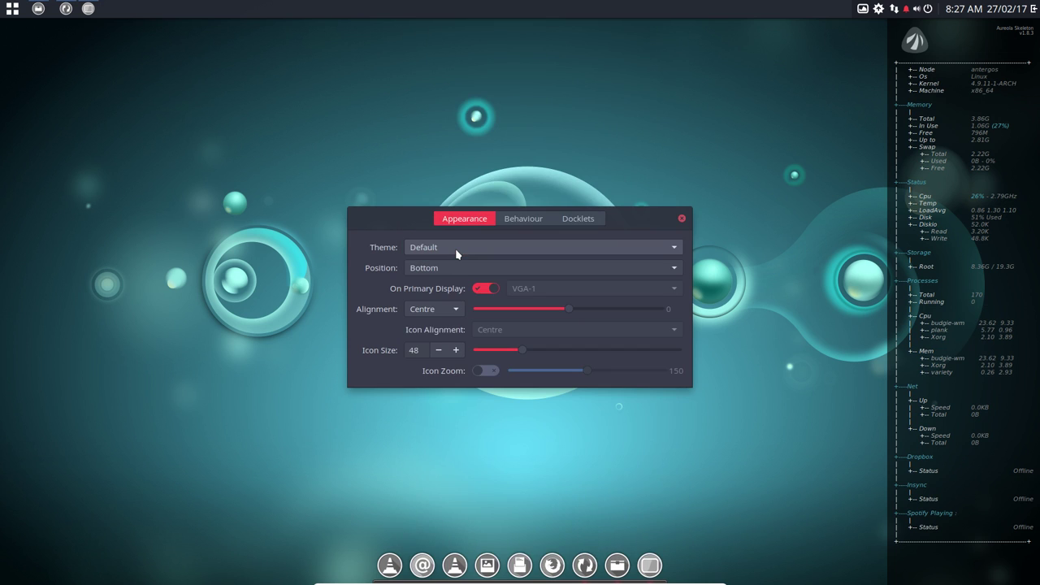
{"action": "left_click", "coordinate": [456, 254]}
{"action": "key", "text": "Down"}
{"action": "key", "text": "Down"}
{"action": "key", "text": "Down"}
{"action": "key", "text": "Down"}
{"action": "key", "text": "Down"}
{"action": "key", "text": "Return"}
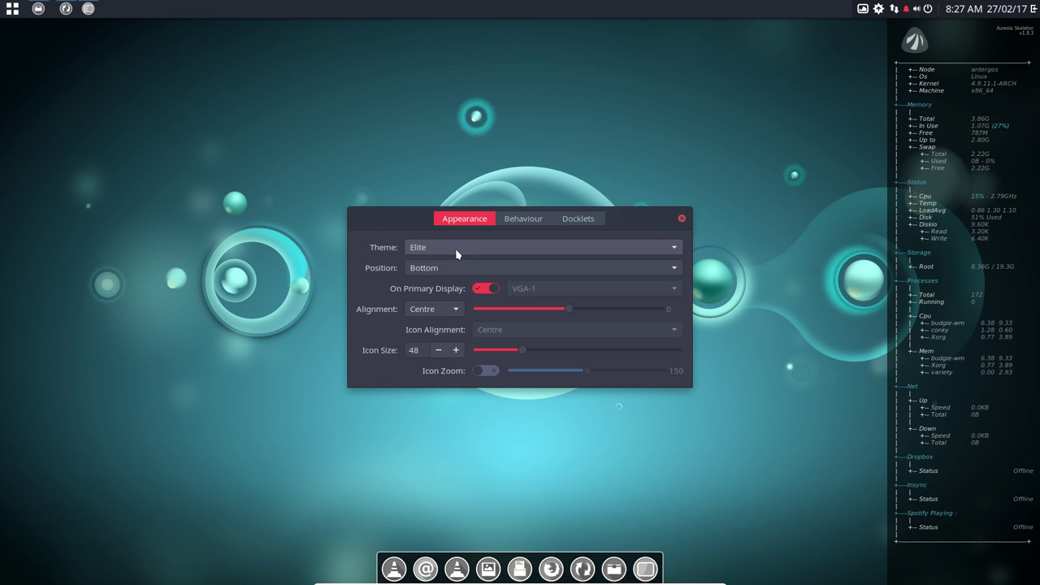
- Try further dock themes such as Glass-Pill and Gracieux, apply Glasseous-Mod and close the preferences
{"action": "key", "text": "Down"}
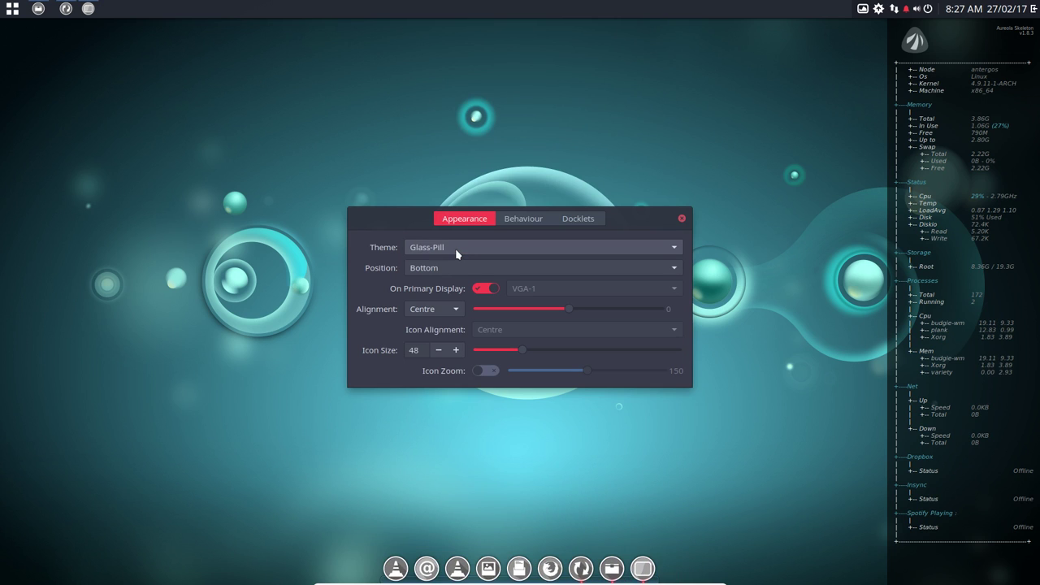
{"action": "key", "text": "Down"}
{"action": "key", "text": "Down"}
{"action": "key", "text": "Down"}
{"action": "key", "text": "Down"}
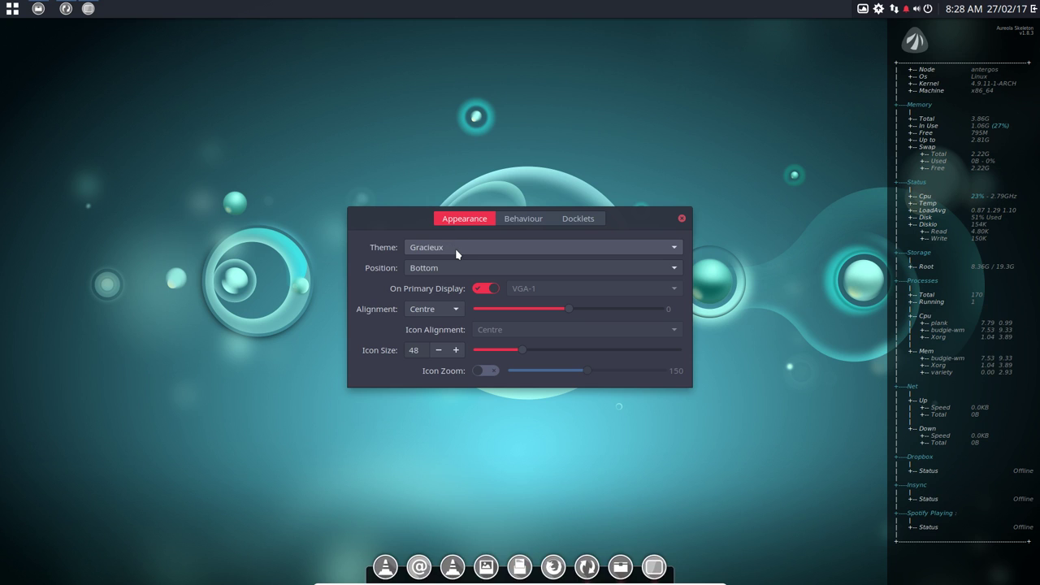
{"action": "key", "text": "Down"}
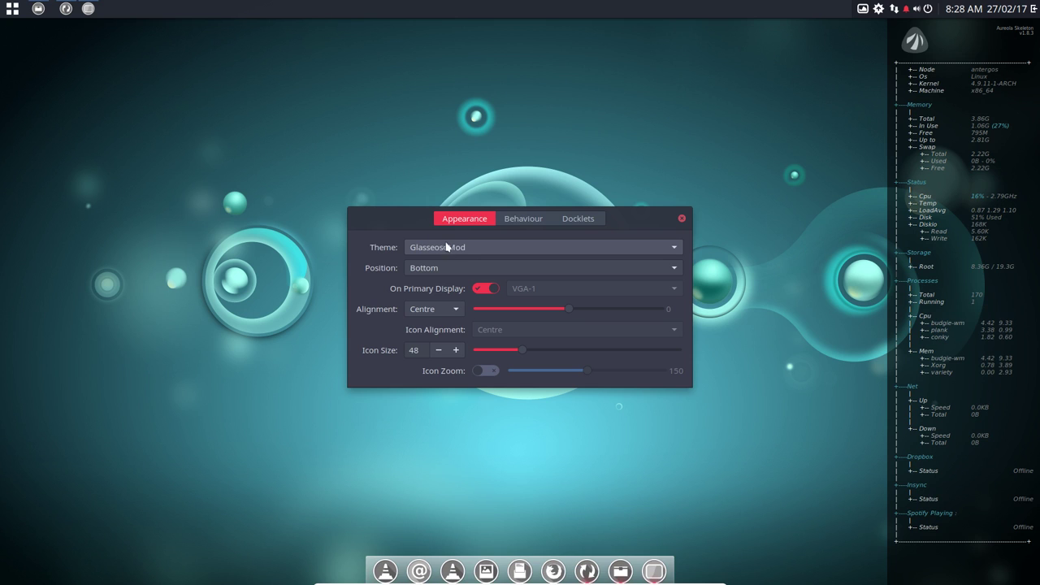
{"action": "left_click", "coordinate": [682, 218]}
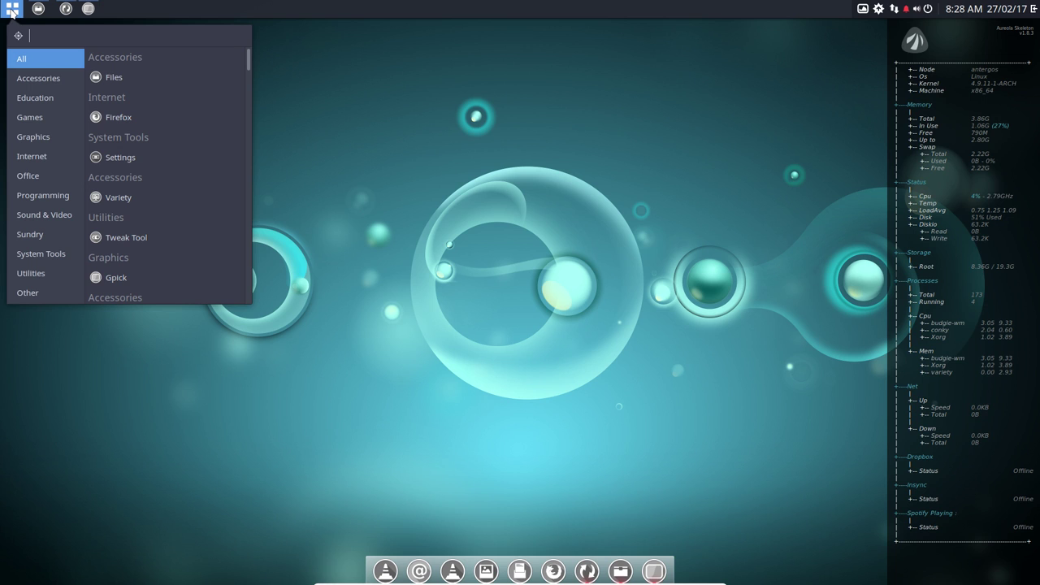
- Launch Tweak Tool and pin it to the panel
{"action": "type", "text": "twea"}
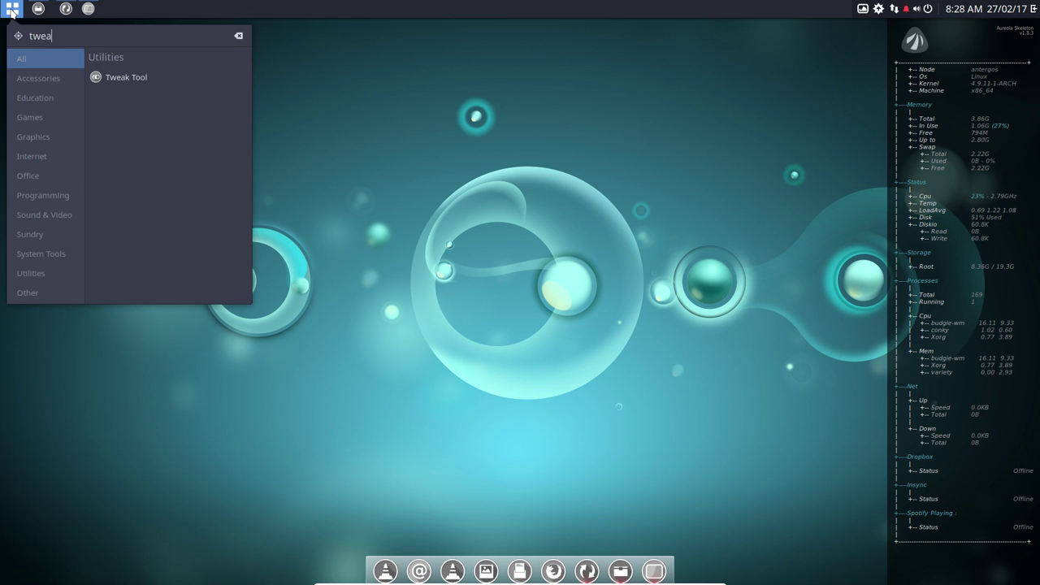
{"action": "left_click", "coordinate": [150, 78]}
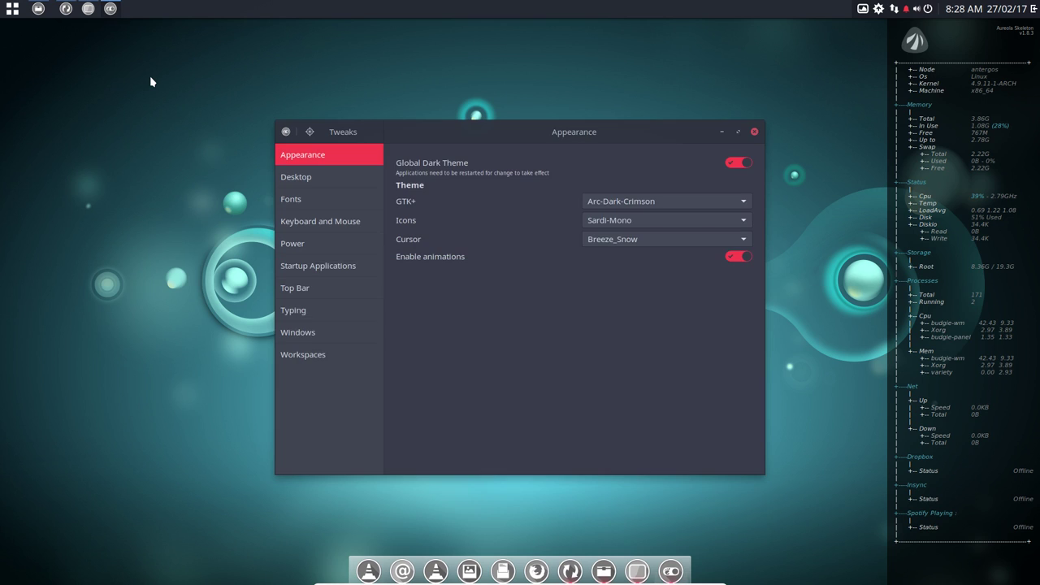
{"action": "right_click", "coordinate": [110, 9]}
{"action": "left_click", "coordinate": [150, 132]}
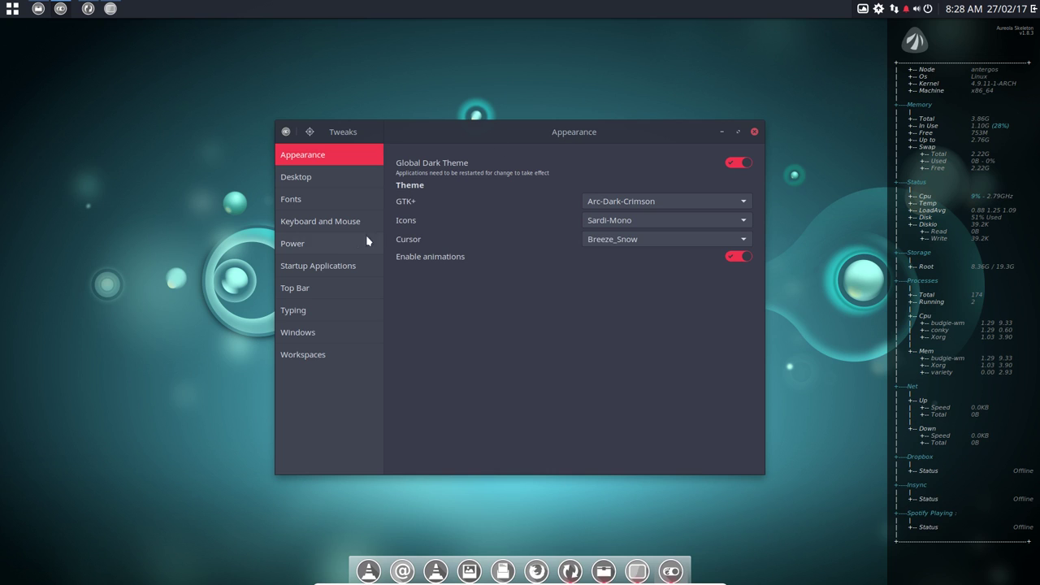
- Add Plank to the startup applications in Tweak Tool and close its window
{"action": "left_click", "coordinate": [317, 269]}
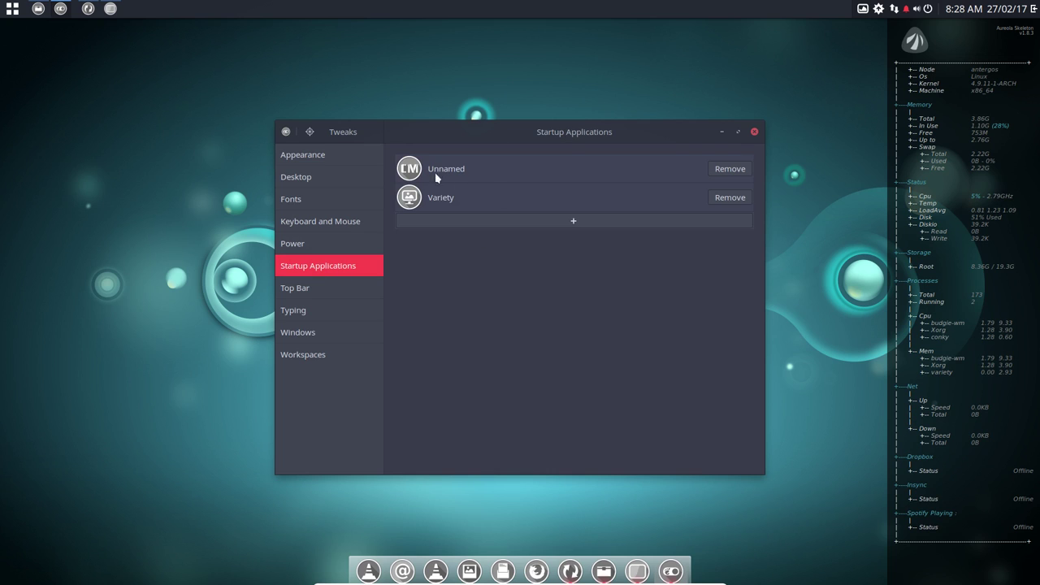
{"action": "left_click", "coordinate": [576, 225]}
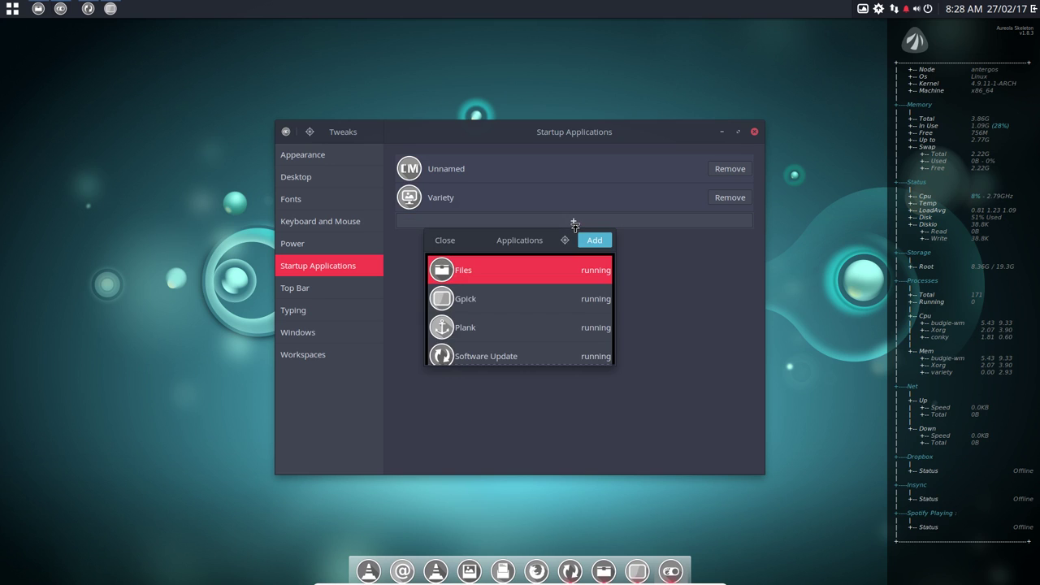
{"action": "type", "text": "plank"}
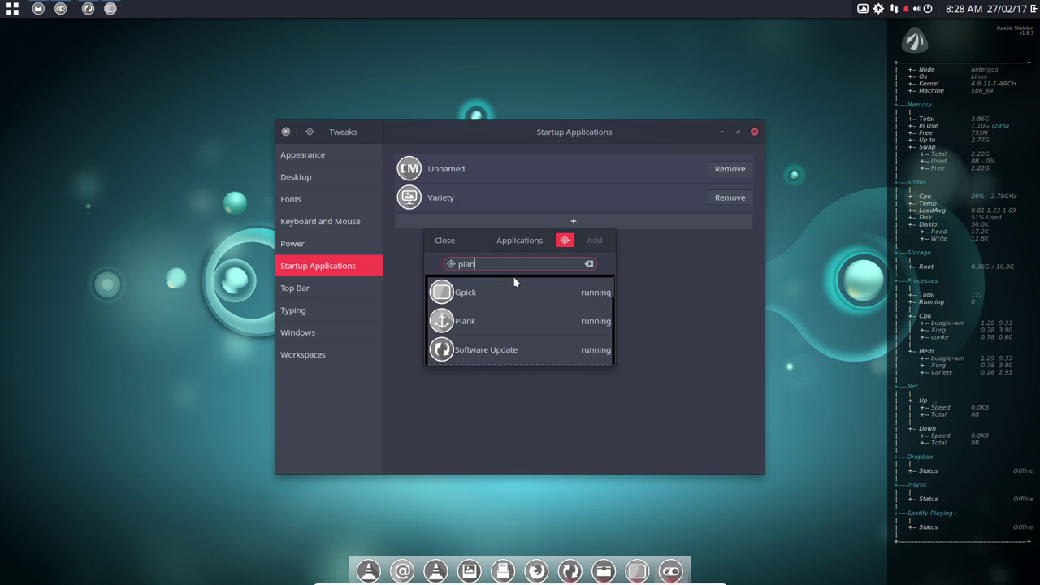
{"action": "left_click", "coordinate": [500, 299]}
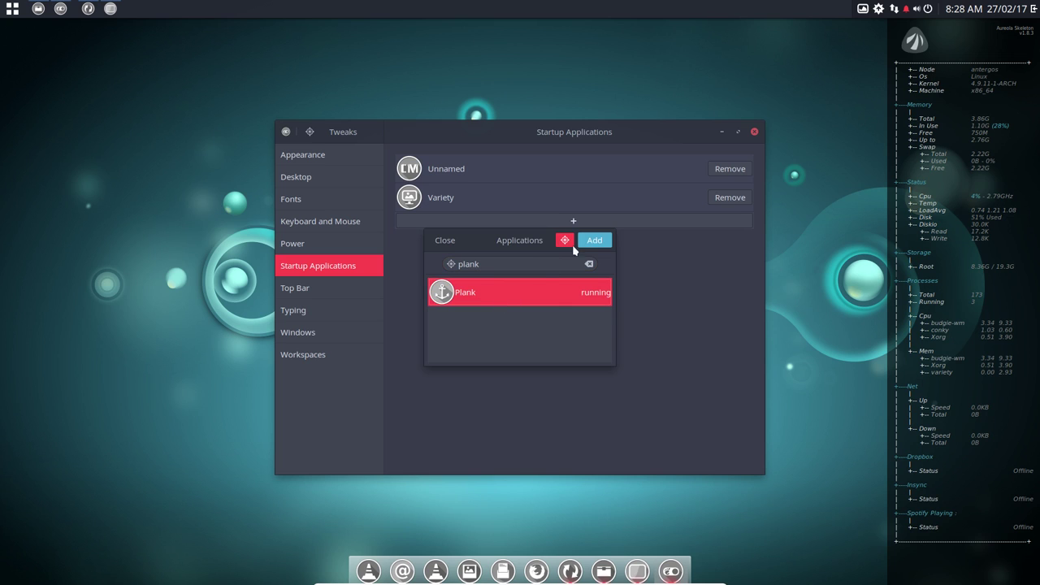
{"action": "left_click", "coordinate": [594, 243]}
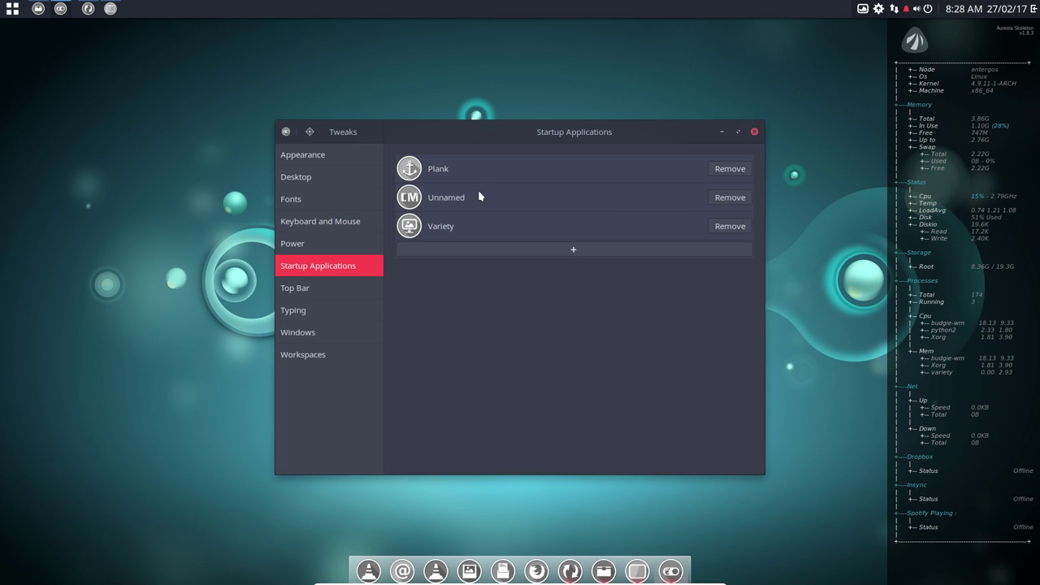
{"action": "left_click", "coordinate": [754, 133]}
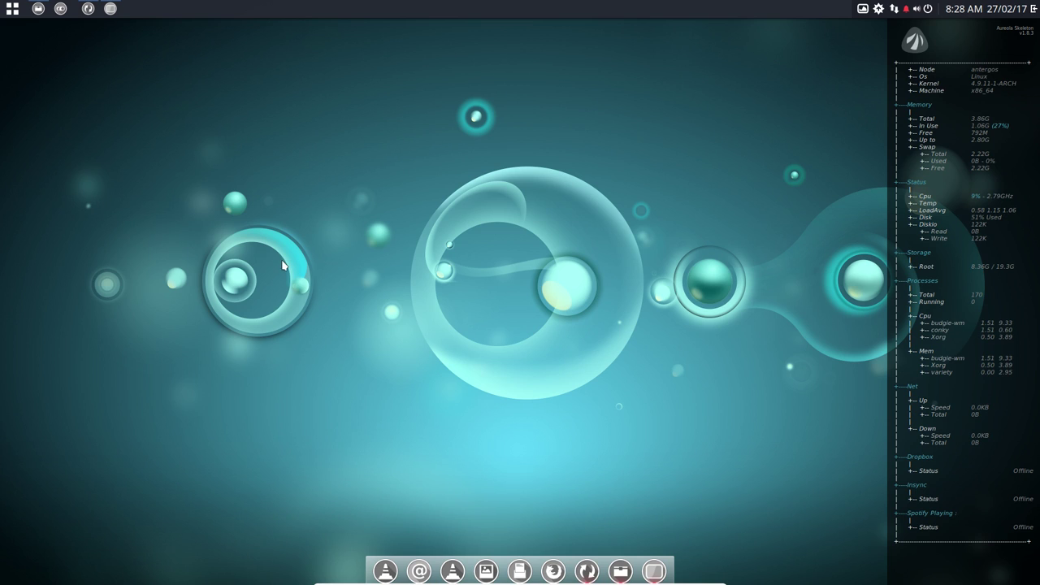
- Reopen Tweak Tool, look through the GTK+ themes while keeping Arc-Dark-Crimson, and move the window aside
{"action": "left_click", "coordinate": [62, 10]}
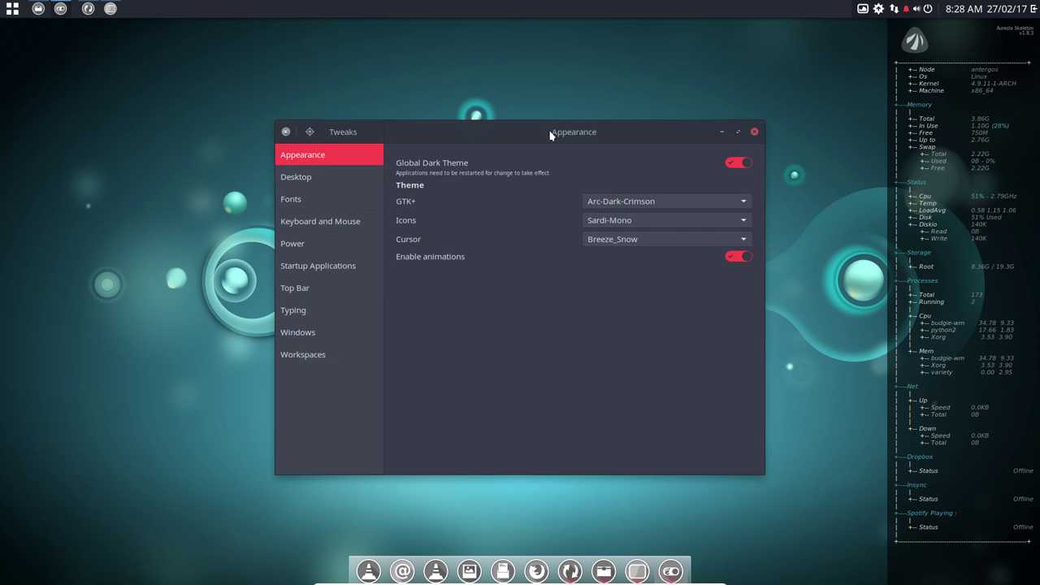
{"action": "left_click_drag", "start_coordinate": [550, 135], "coordinate": [470, 106]}
{"action": "left_click", "coordinate": [558, 176]}
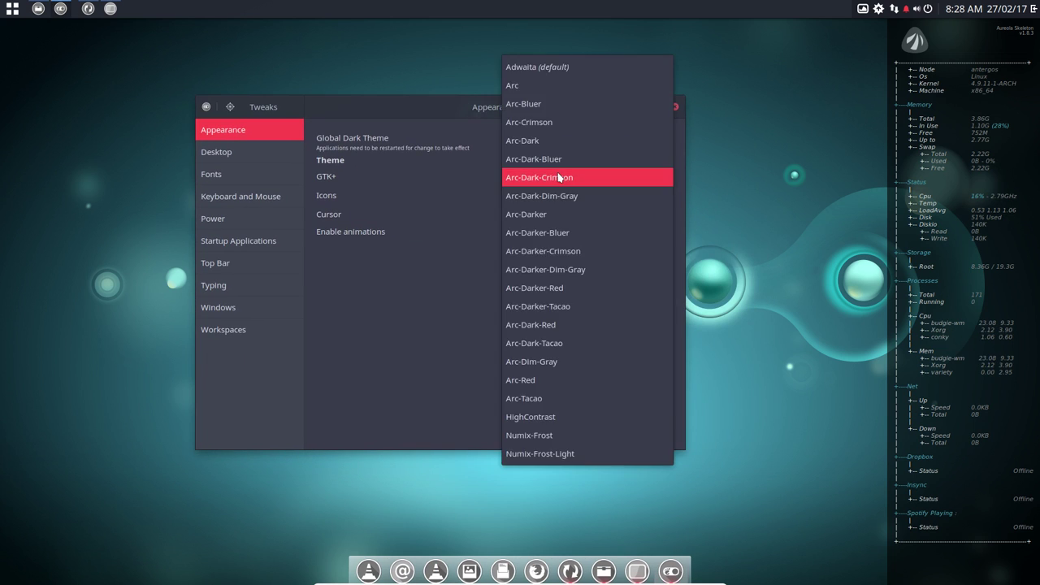
{"action": "left_click", "coordinate": [545, 178]}
{"action": "left_click_drag", "start_coordinate": [448, 106], "coordinate": [620, 100]}
{"action": "left_click", "coordinate": [132, 67]}
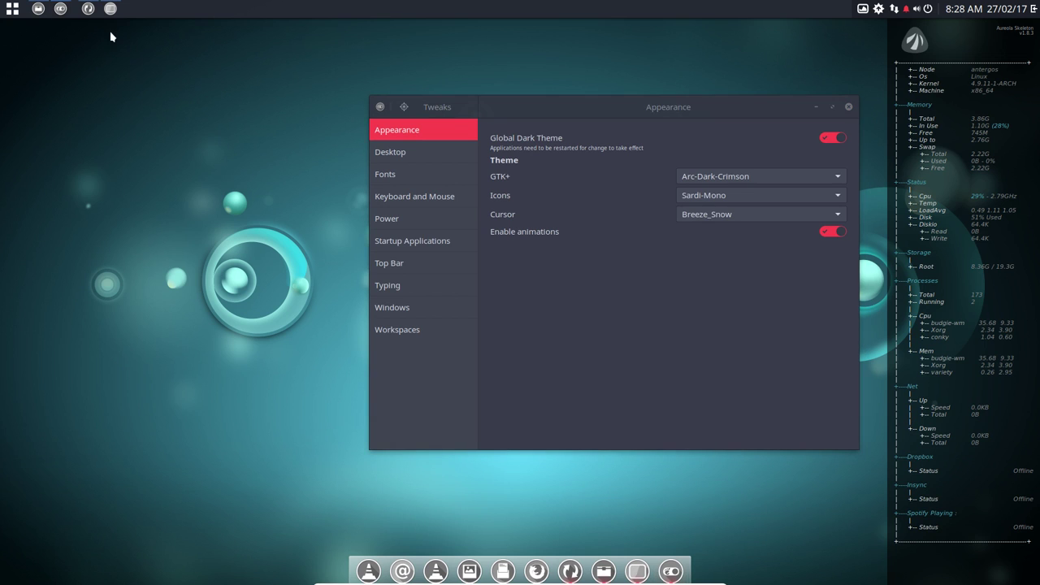
- Open the Arc Colora folder under DATA/AntergosBudgie/installation/personal in the file manager
{"action": "left_click", "coordinate": [38, 8]}
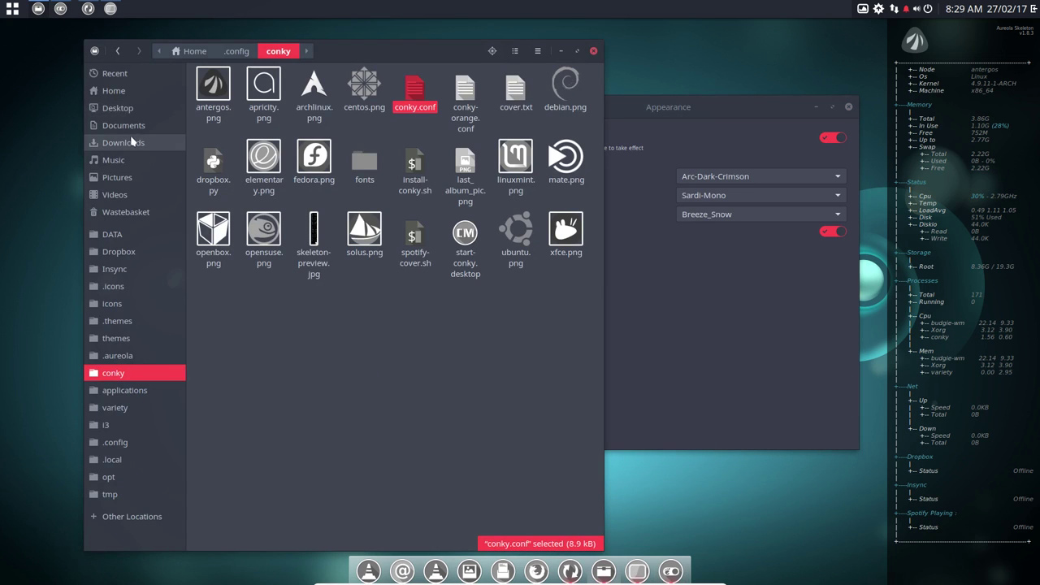
{"action": "left_click", "coordinate": [130, 91]}
{"action": "double_click", "coordinate": [213, 84]}
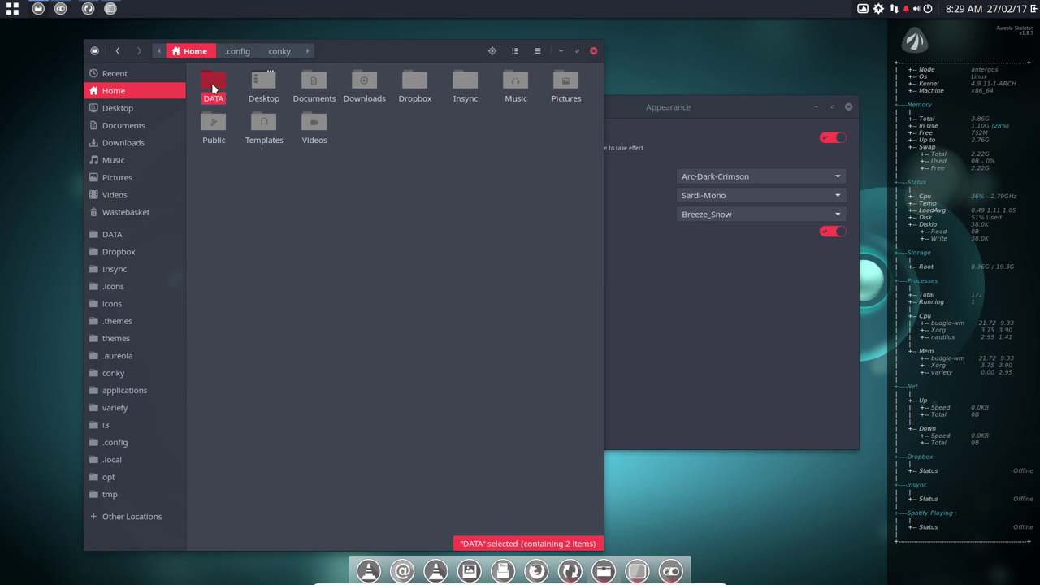
{"action": "double_click", "coordinate": [216, 81]}
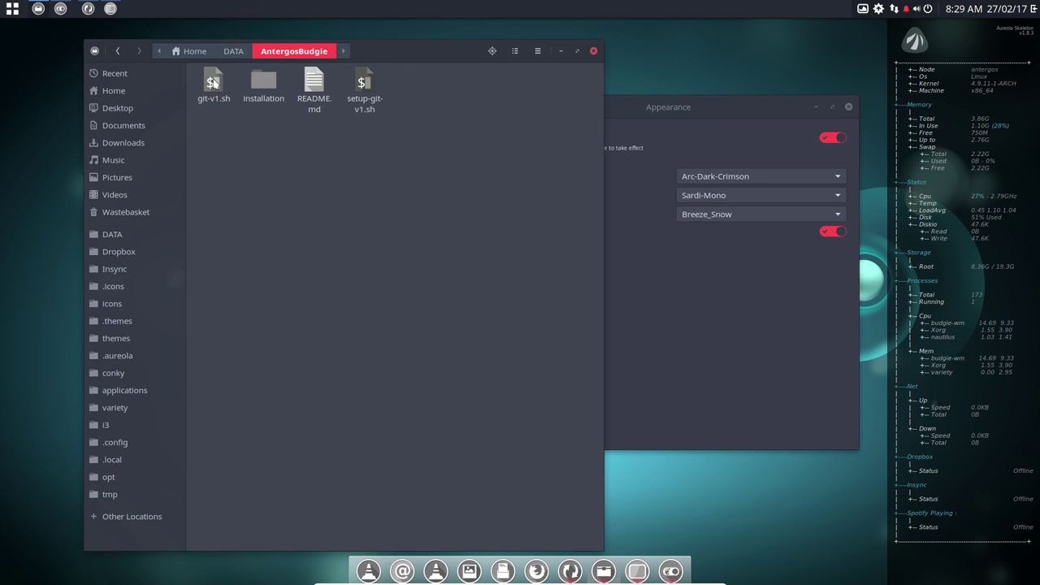
{"action": "double_click", "coordinate": [262, 84]}
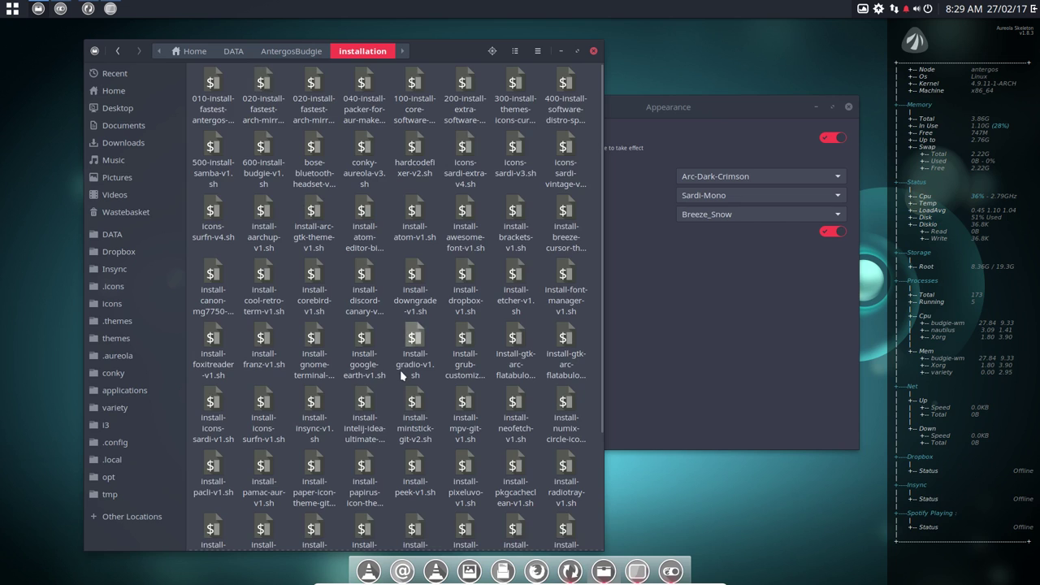
{"action": "scroll", "coordinate": [408, 358], "scroll_direction": "down", "scroll_amount": 6}
{"action": "double_click", "coordinate": [416, 511]}
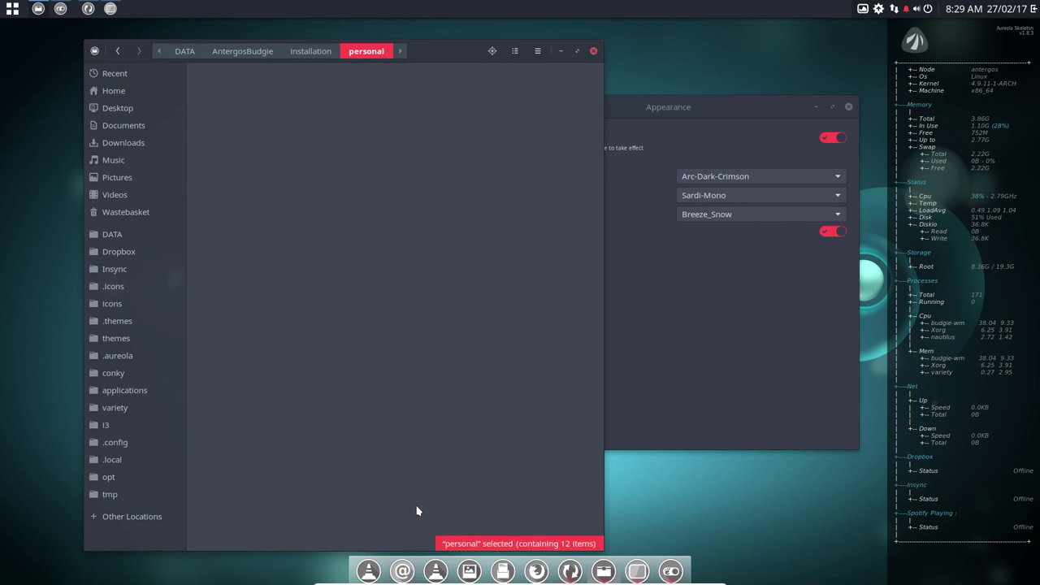
{"action": "double_click", "coordinate": [319, 156]}
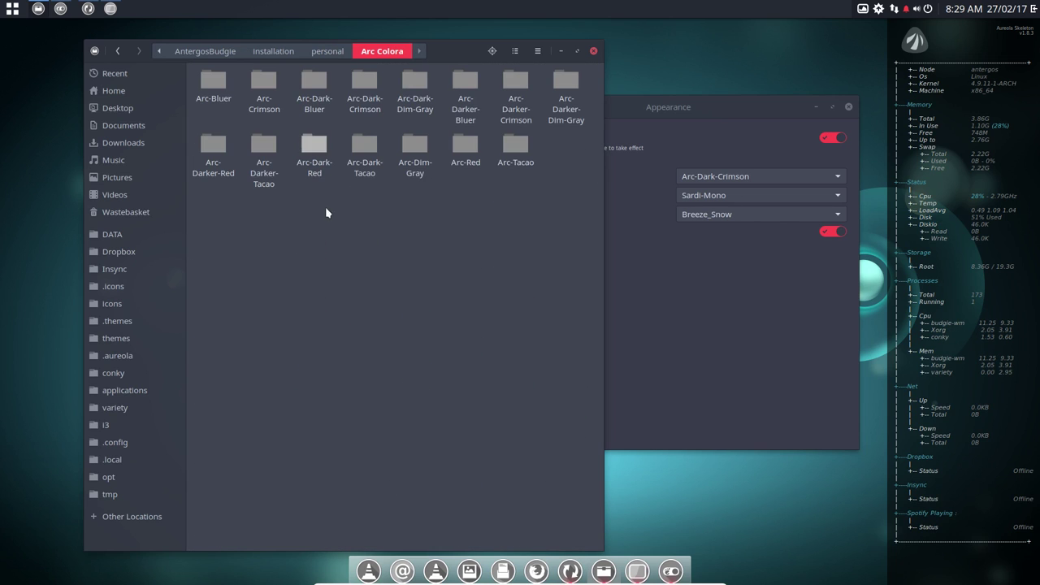
- Select all Arc Colora theme folders and compare them with the contents of the .themes folder
{"action": "left_click_drag", "start_coordinate": [350, 209], "coordinate": [579, 81]}
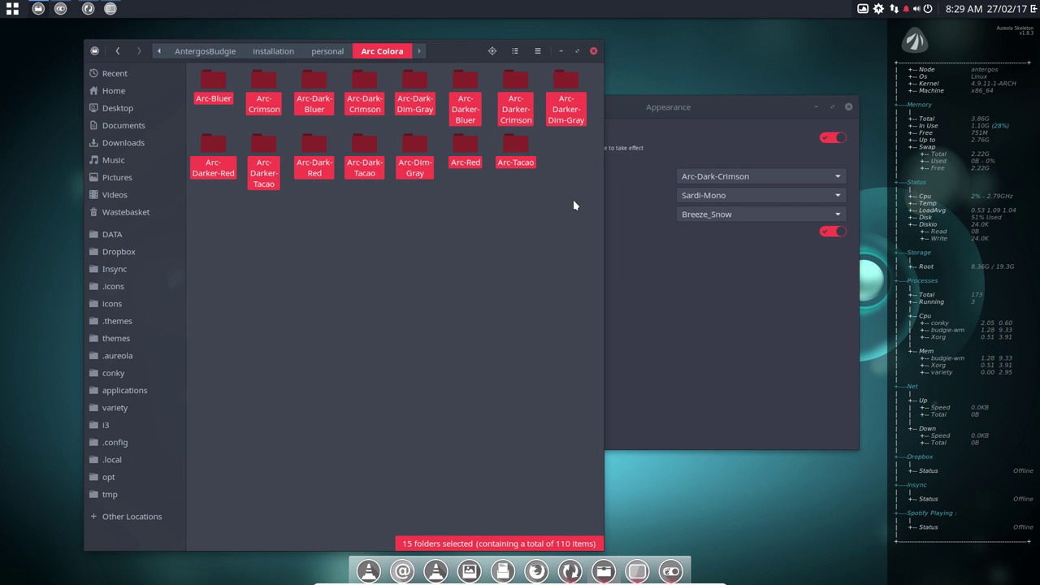
{"action": "left_click", "coordinate": [117, 321]}
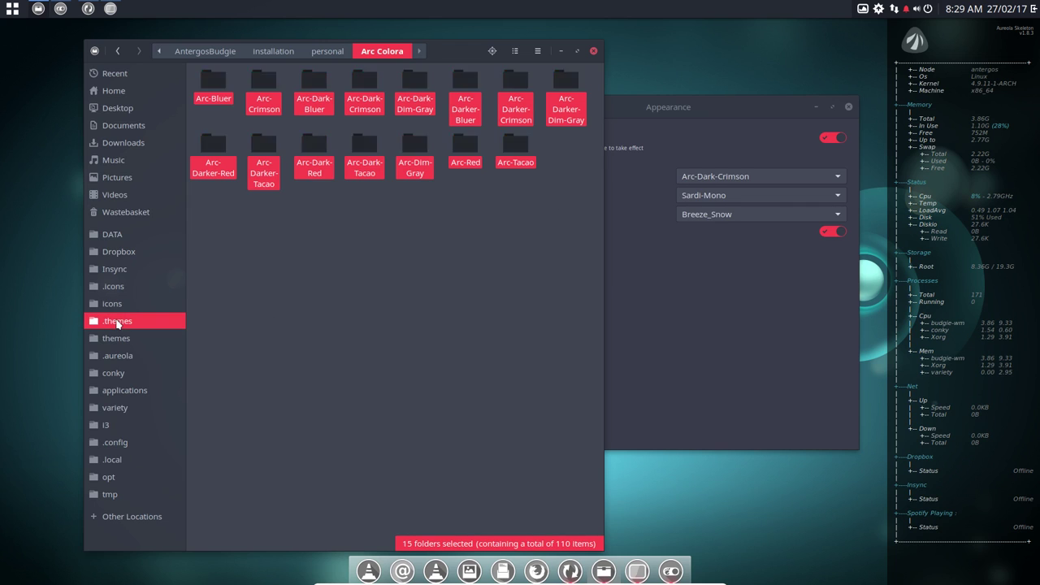
{"action": "left_click_drag", "start_coordinate": [200, 221], "coordinate": [584, 88]}
{"action": "left_click", "coordinate": [565, 112]}
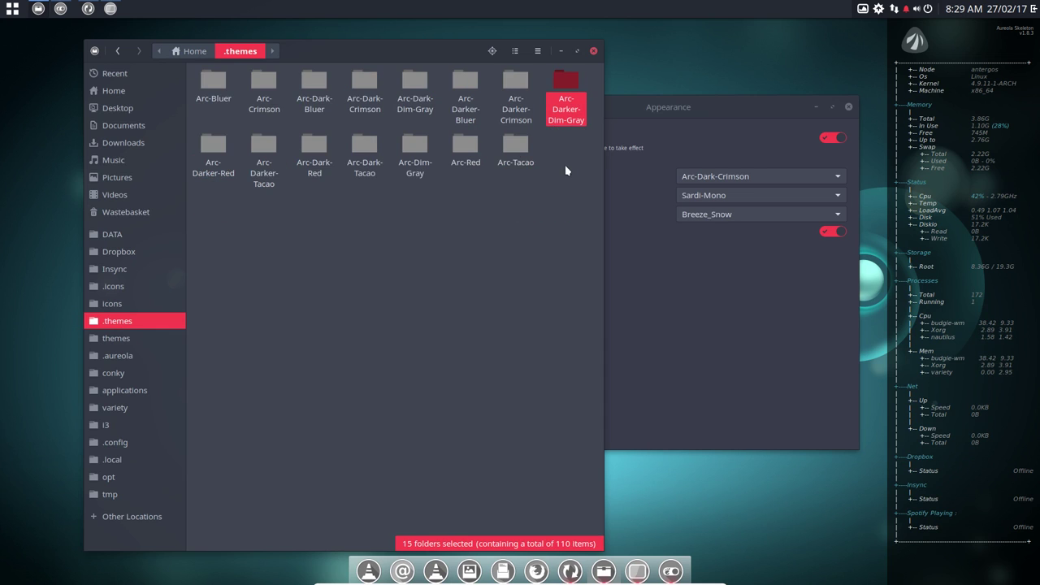
- Set the GTK+ theme to Arc-Dark-Dim-Gray and the icon theme to Sardi-Mono-Numix-Colora in Tweak Tool
{"action": "left_click", "coordinate": [744, 178]}
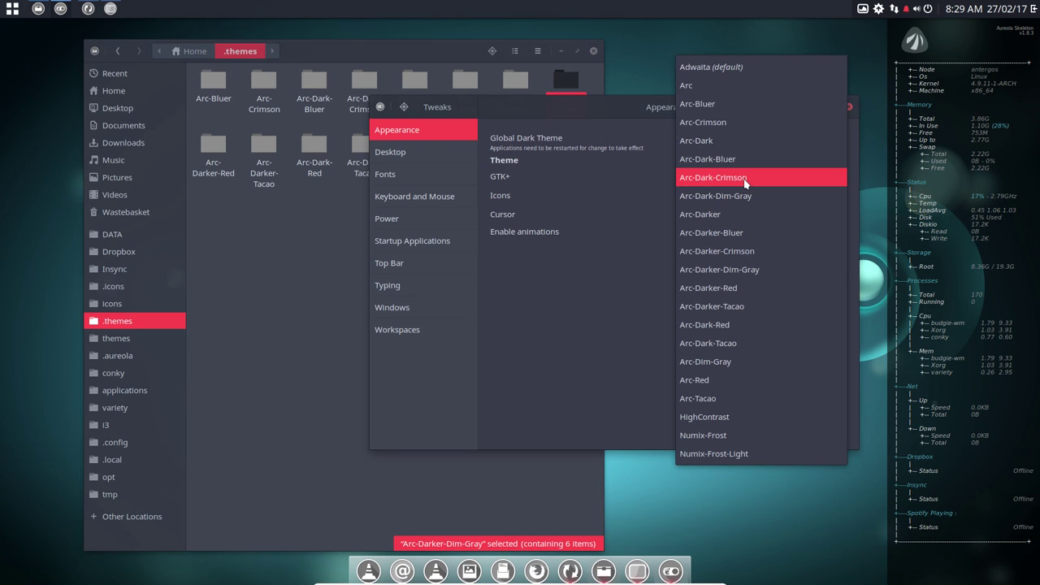
{"action": "left_click", "coordinate": [741, 196]}
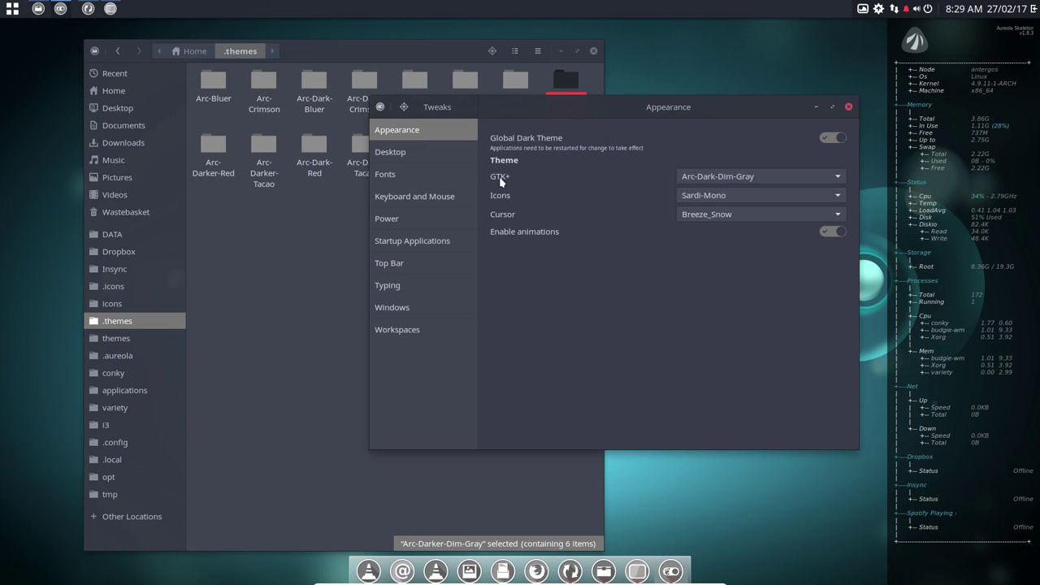
{"action": "left_click", "coordinate": [718, 200]}
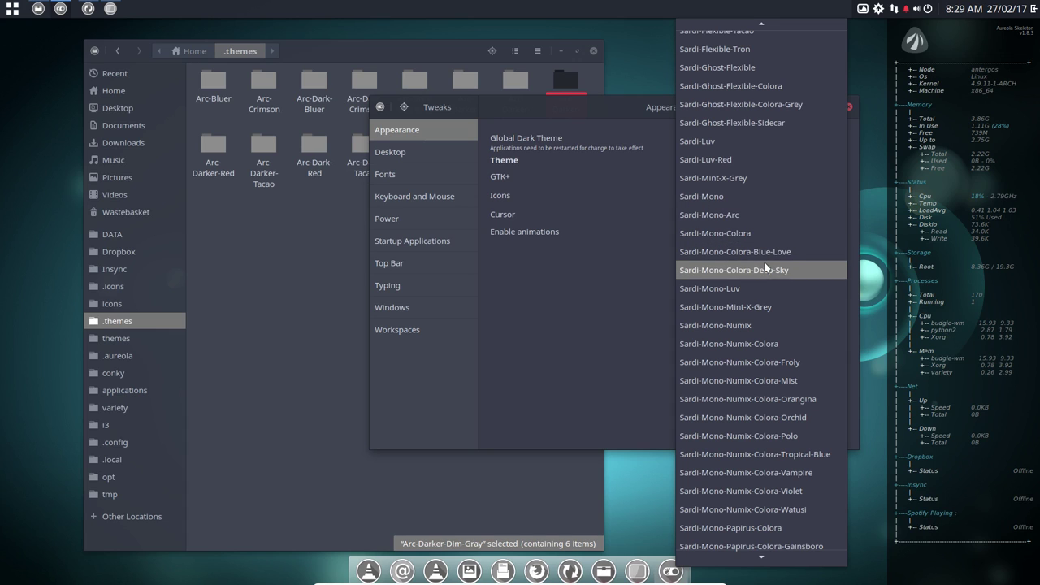
{"action": "left_click", "coordinate": [770, 348]}
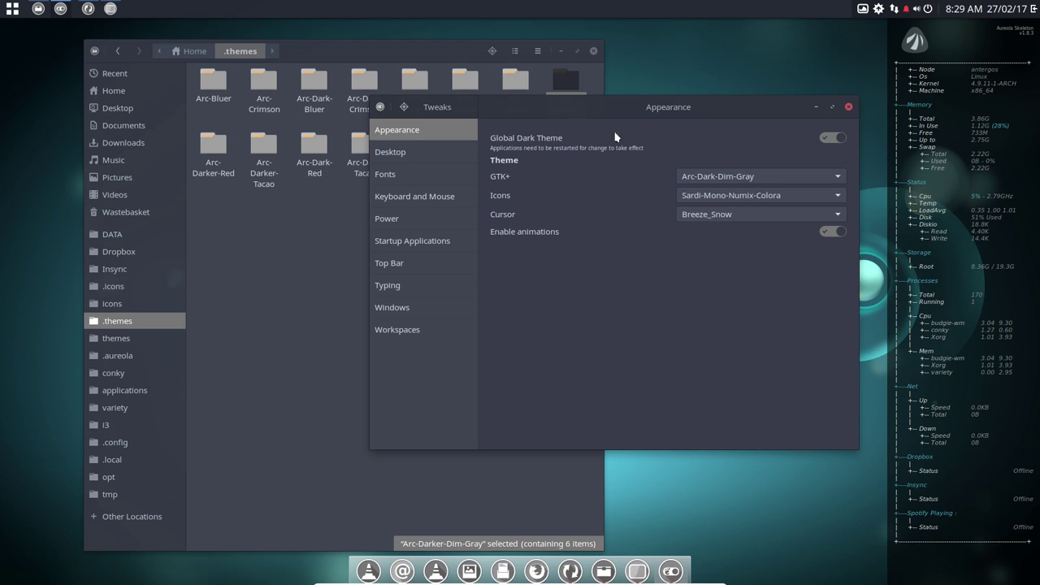
- Change the icon theme to Sardi-Mono-Numix-Colora-Tropical-Blue and shift the Tweak Tool window slightly
{"action": "left_click", "coordinate": [726, 197]}
{"action": "left_click", "coordinate": [726, 200]}
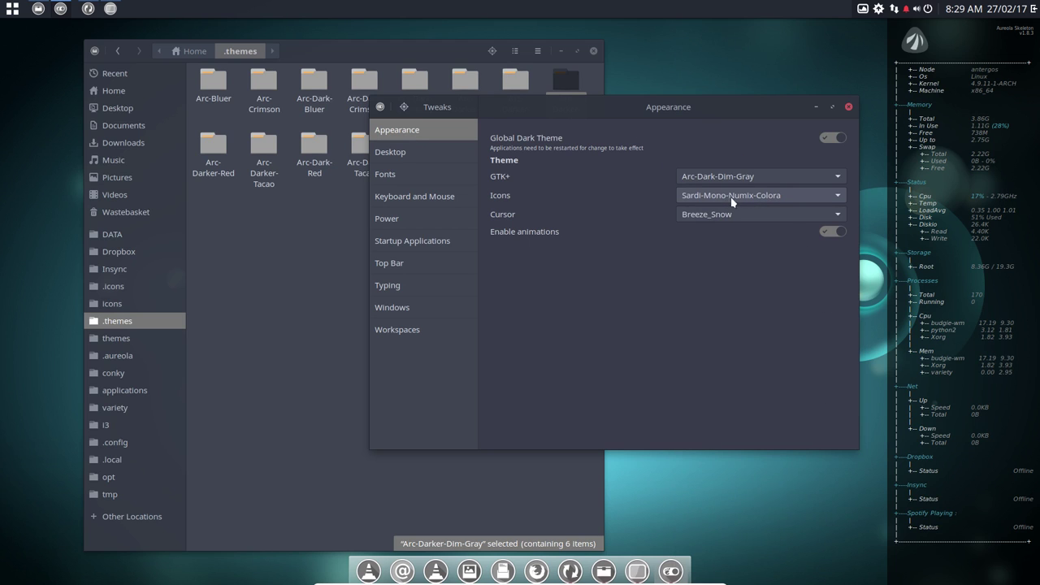
{"action": "left_click", "coordinate": [732, 199]}
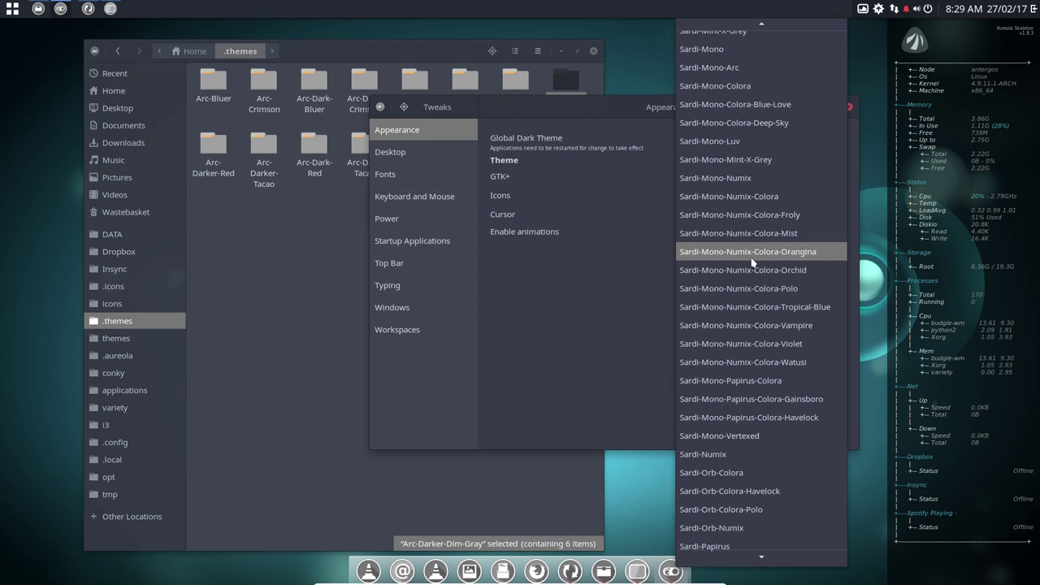
{"action": "left_click", "coordinate": [757, 307]}
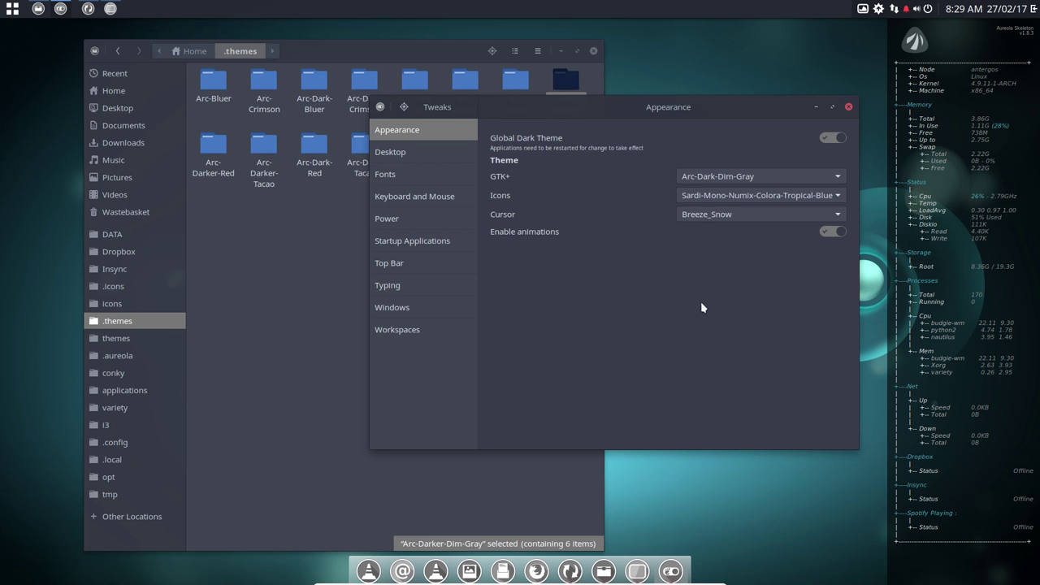
{"action": "left_click_drag", "start_coordinate": [758, 106], "coordinate": [713, 114]}
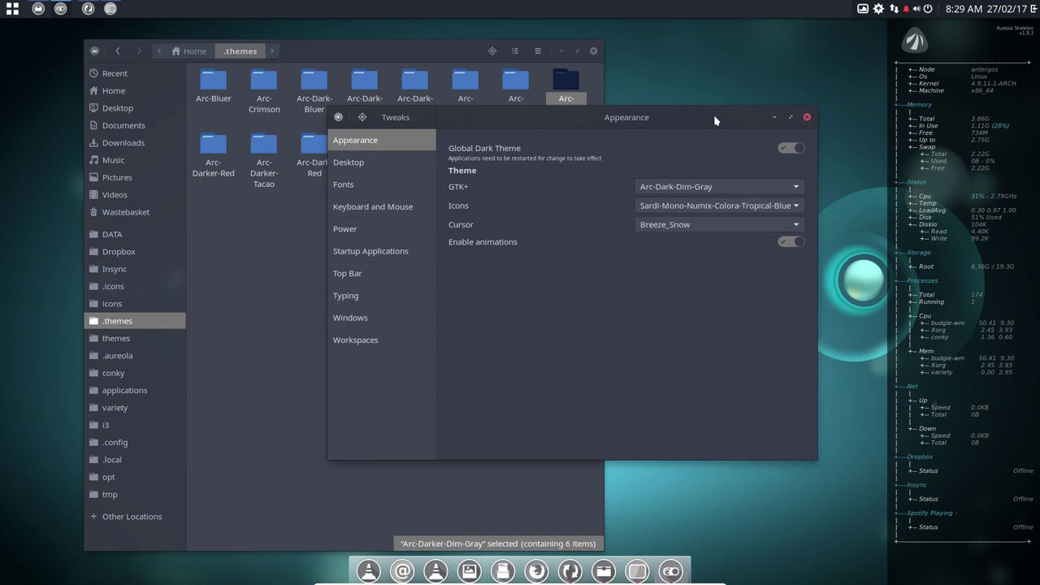
{"action": "left_click", "coordinate": [677, 230]}
{"action": "left_click", "coordinate": [687, 174]}
- In the desktop settings, try the desktop's New Folder command and cancel it, and switch Icons on Desktop off and on again
{"action": "left_click", "coordinate": [349, 164]}
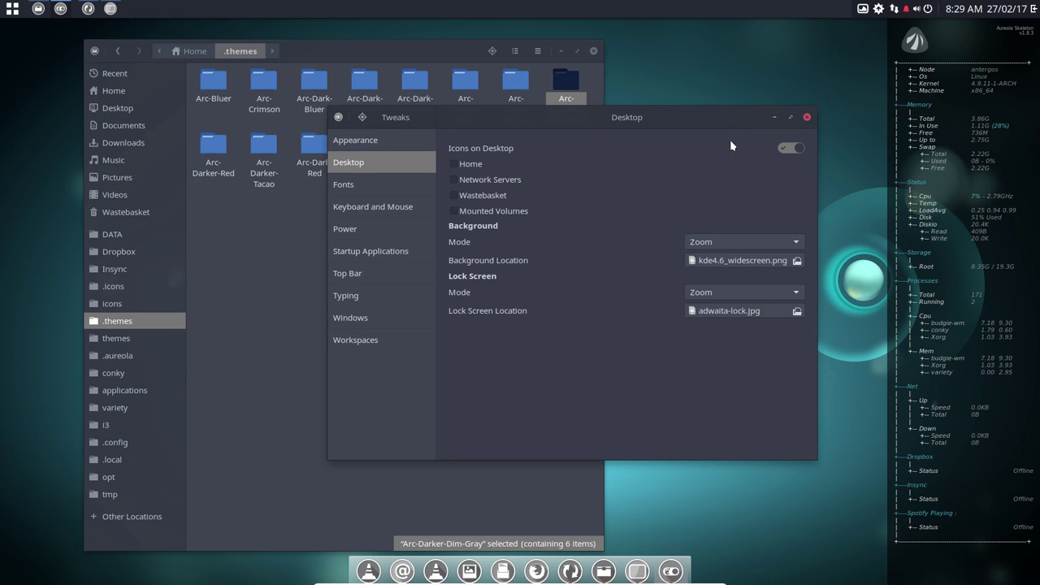
{"action": "right_click", "coordinate": [710, 46]}
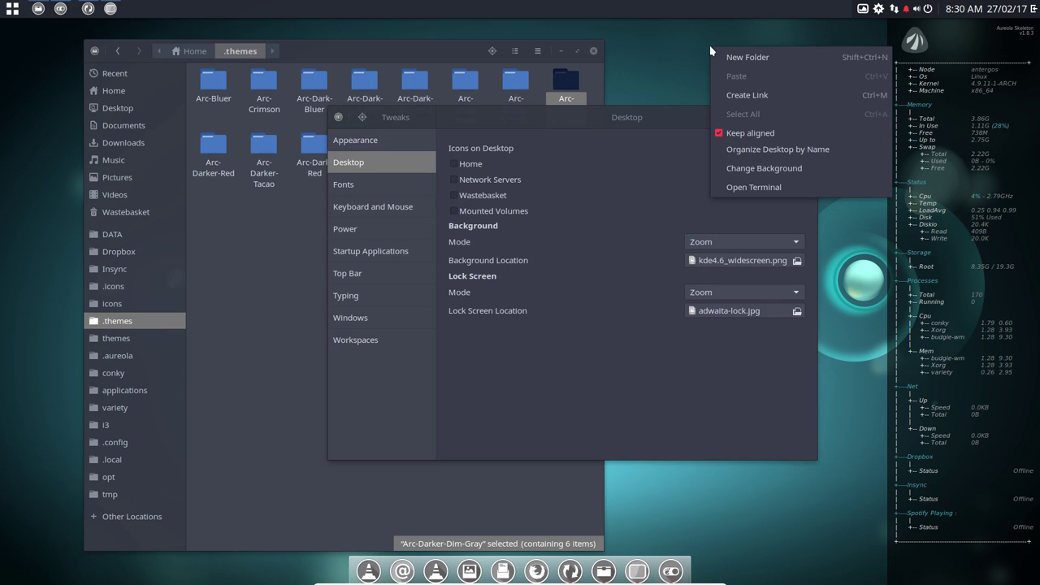
{"action": "left_click", "coordinate": [744, 58]}
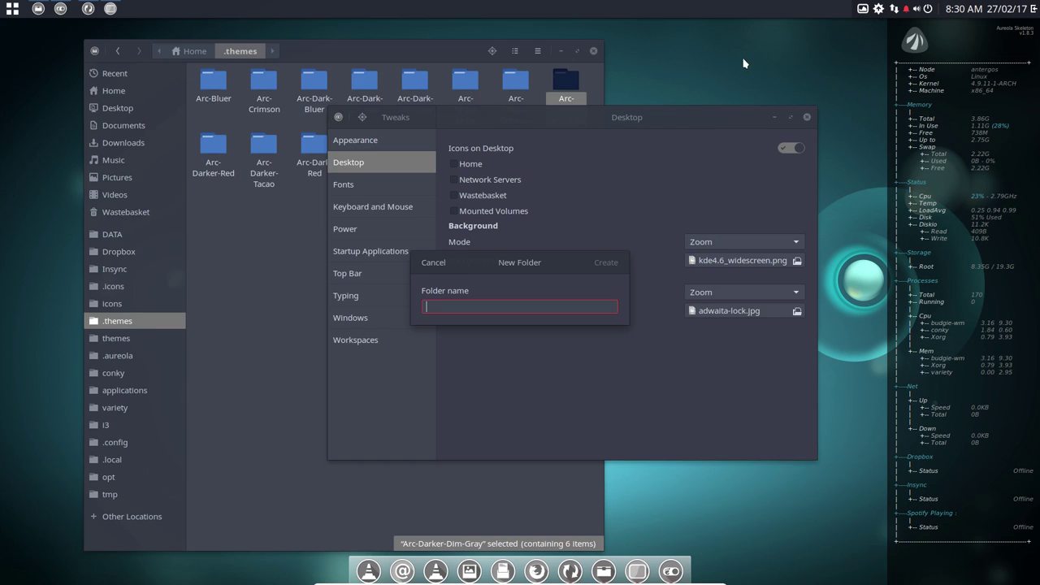
{"action": "left_click", "coordinate": [453, 264]}
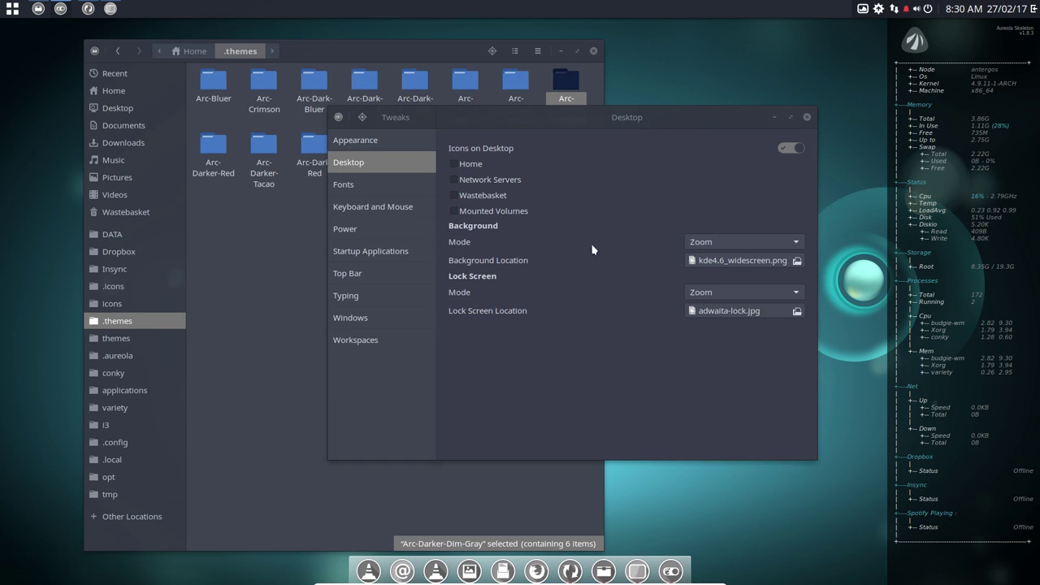
{"action": "left_click", "coordinate": [791, 148]}
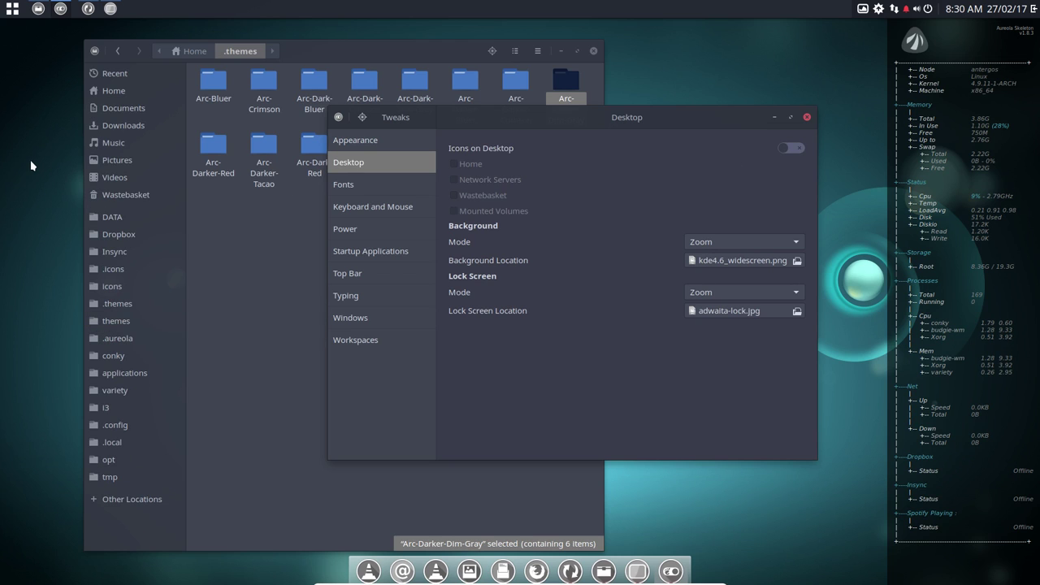
{"action": "left_click", "coordinate": [793, 149]}
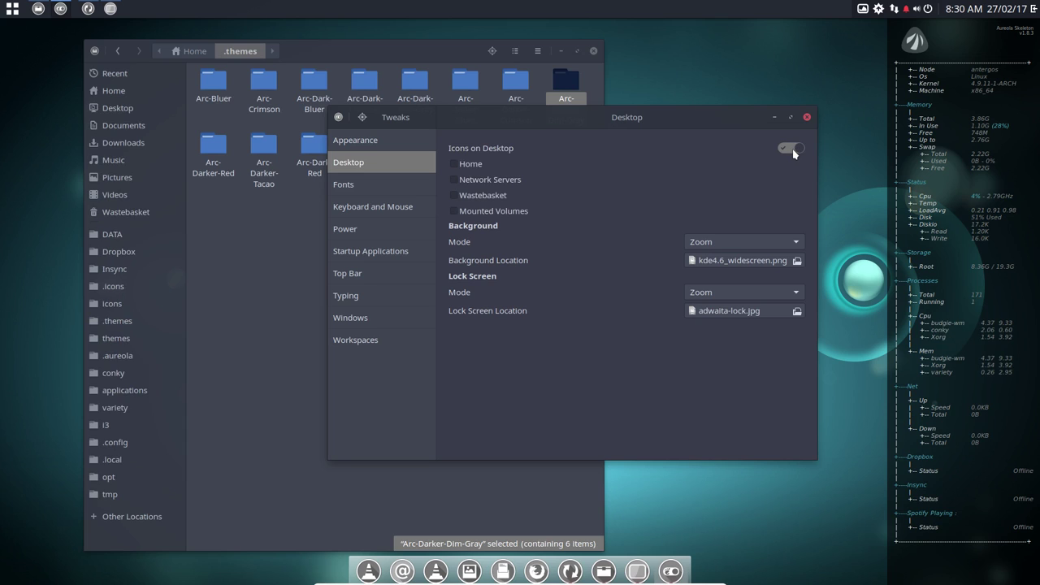
- Try showing the Home, Network Servers and Wastebasket icons on the desktop and hide them again
{"action": "left_click", "coordinate": [483, 163]}
{"action": "left_click", "coordinate": [476, 179]}
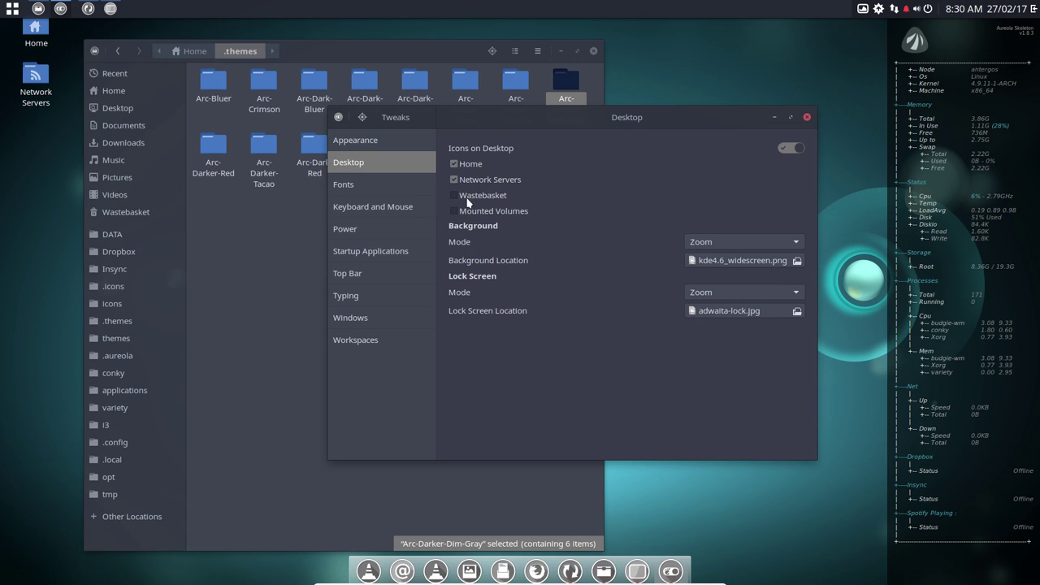
{"action": "left_click", "coordinate": [468, 199]}
{"action": "left_click", "coordinate": [475, 165]}
{"action": "left_click", "coordinate": [474, 180]}
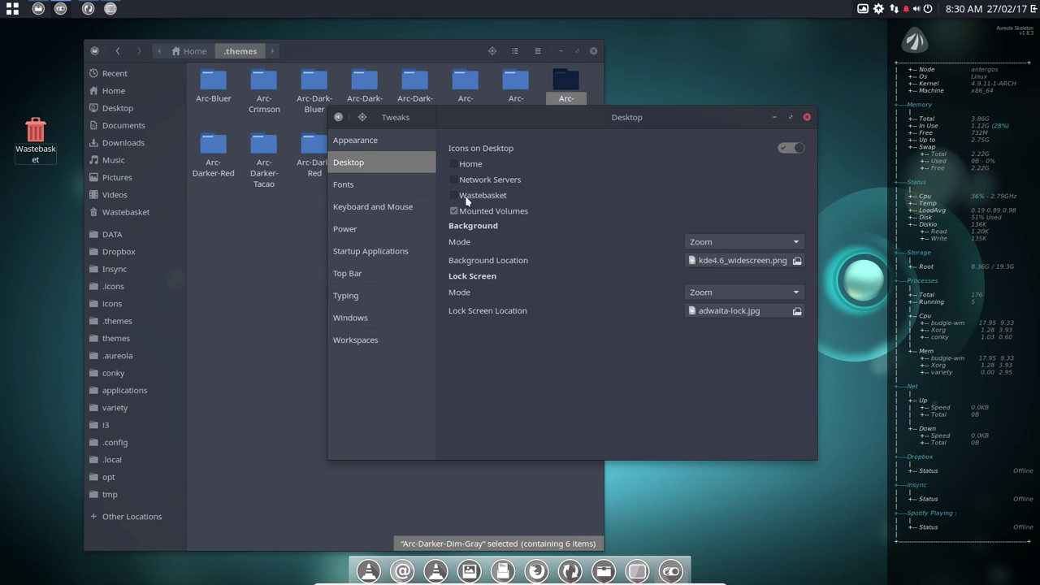
{"action": "left_click", "coordinate": [467, 197]}
- Set the Window Titles font to Noto Sans Regular size 12 in the Tweak Tool font settings
{"action": "left_click", "coordinate": [362, 186]}
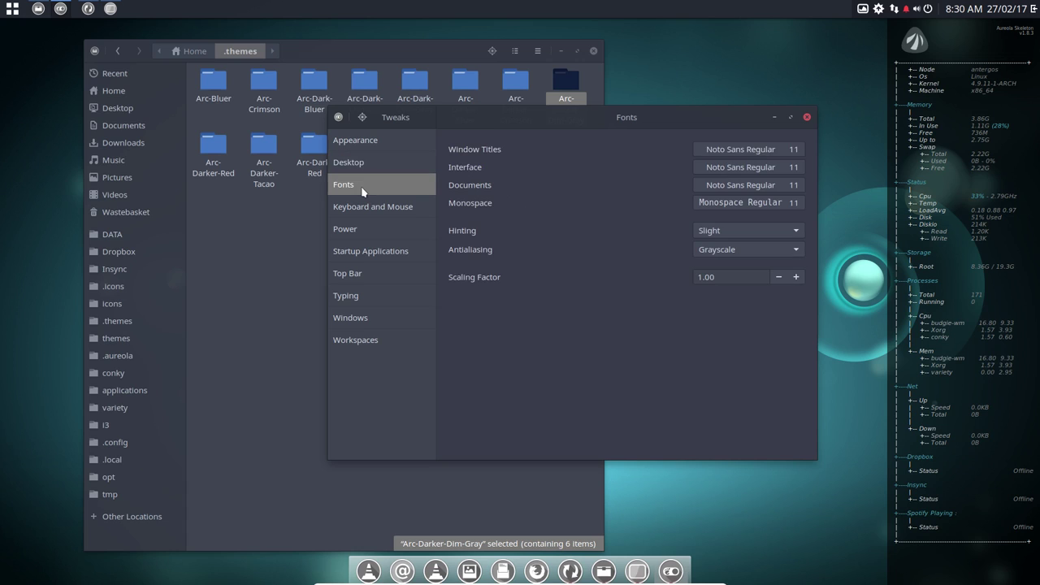
{"action": "left_click", "coordinate": [748, 151]}
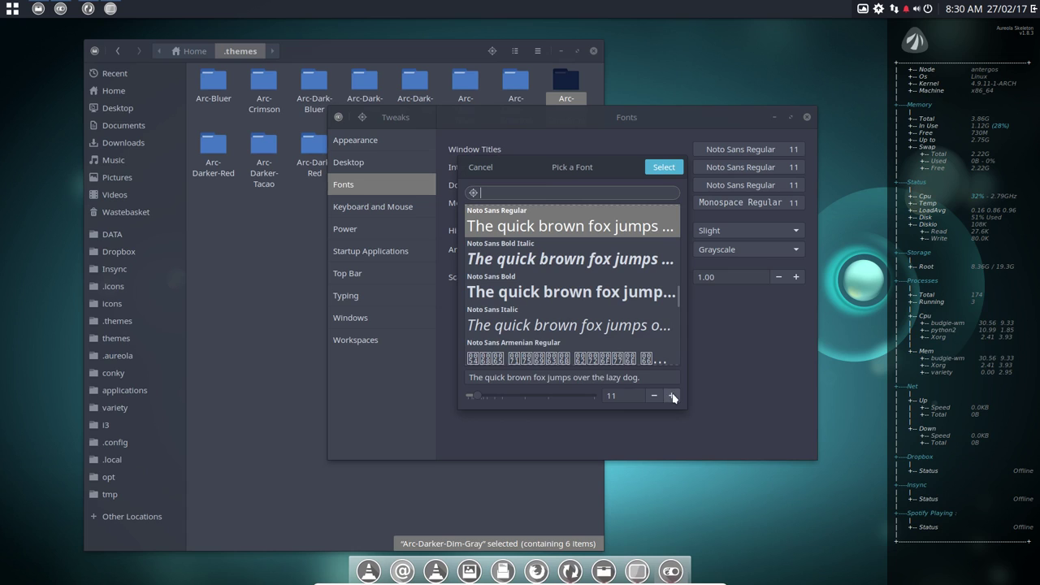
{"action": "left_click", "coordinate": [673, 396]}
{"action": "left_click", "coordinate": [664, 167]}
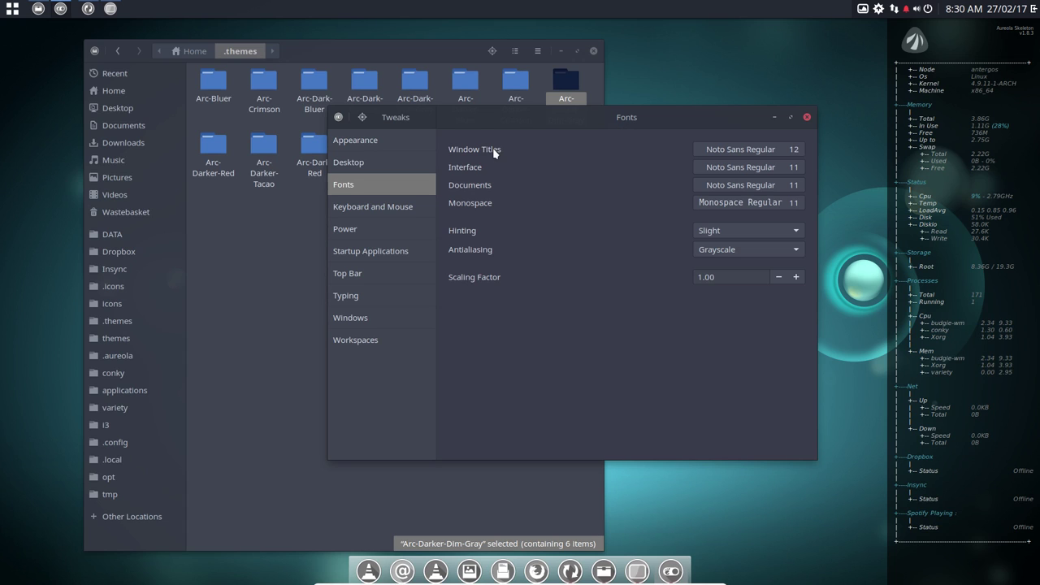
- Examine the Keyboard and Mouse, Power, Startup Applications, Top Bar, Typing, Windows and Workspaces settings, including the available power button actions
{"action": "left_click", "coordinate": [398, 208]}
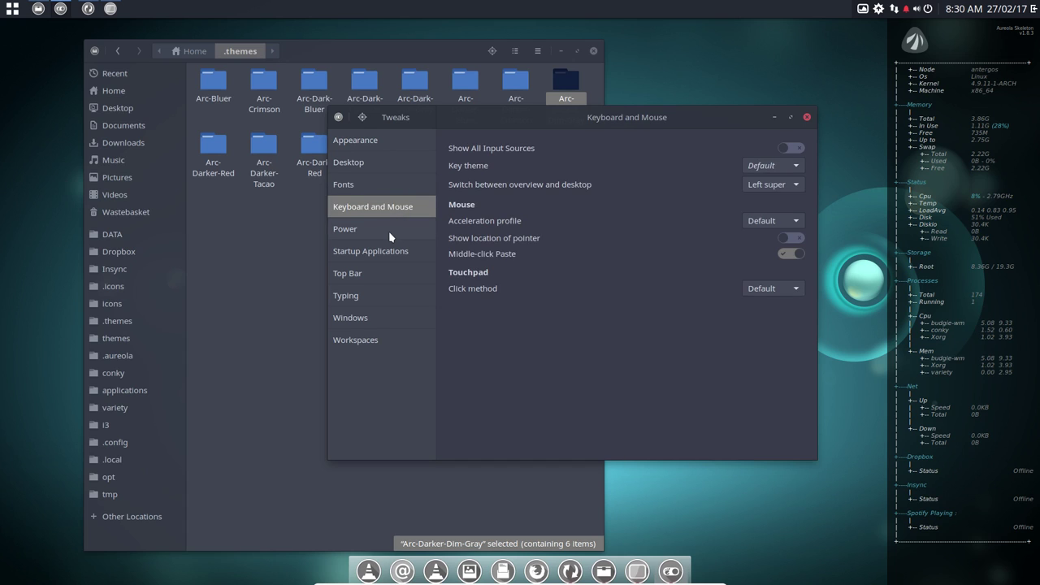
{"action": "left_click", "coordinate": [390, 232]}
{"action": "left_click", "coordinate": [778, 165]}
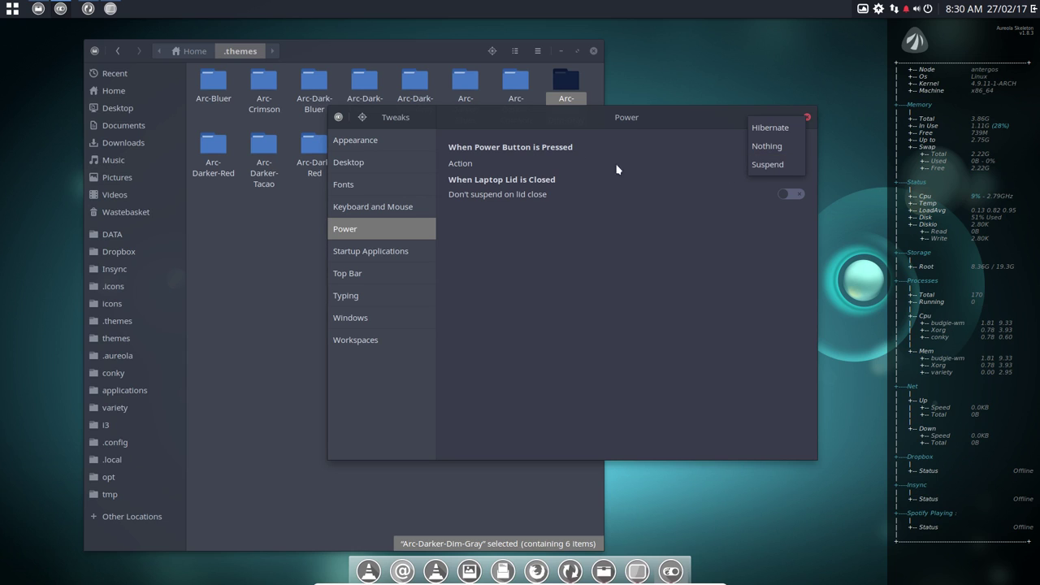
{"action": "left_click", "coordinate": [388, 247]}
{"action": "left_click", "coordinate": [387, 251]}
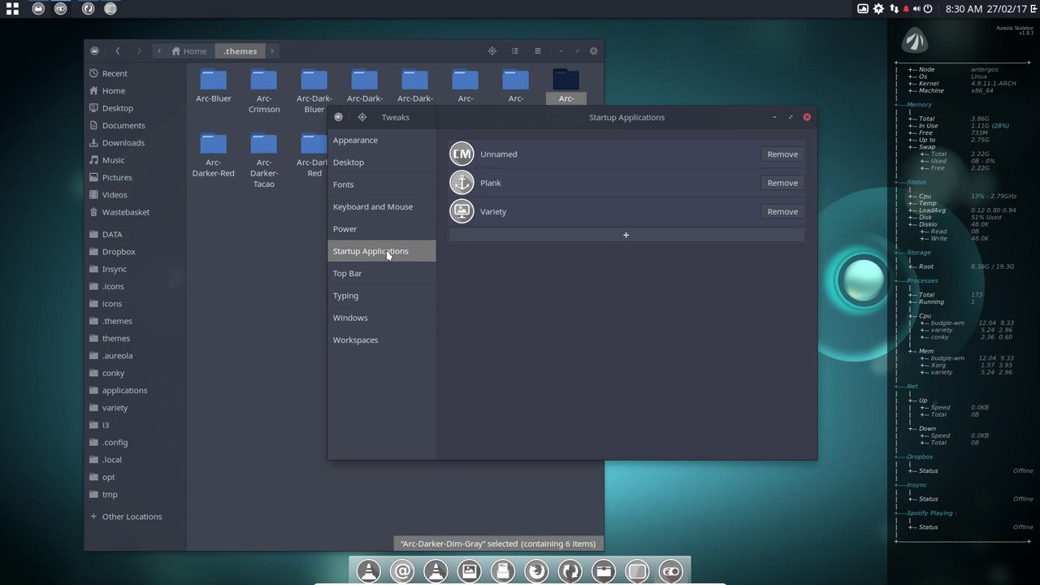
{"action": "left_click", "coordinate": [378, 280]}
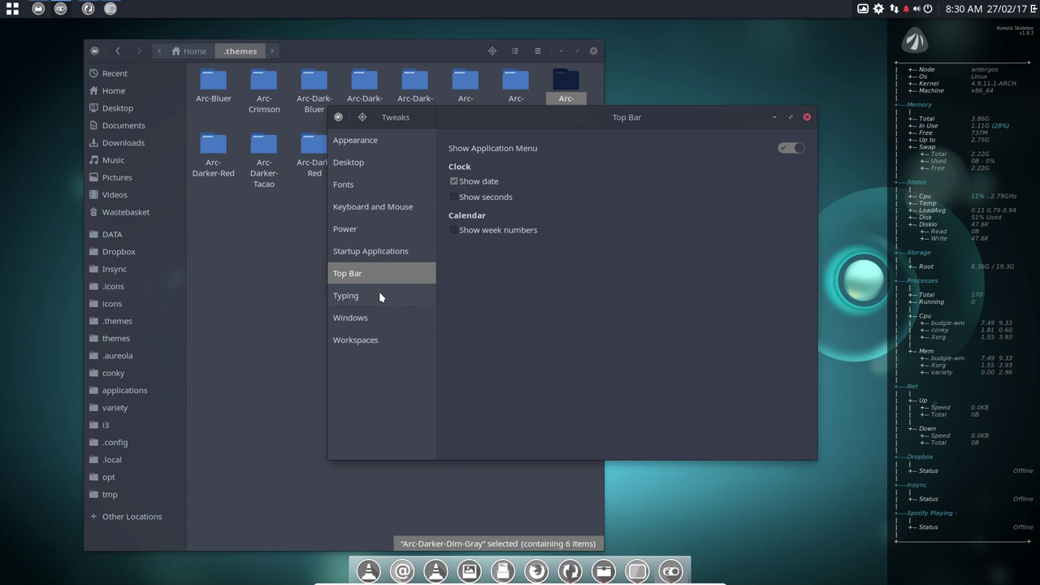
{"action": "left_click", "coordinate": [379, 297]}
{"action": "left_click", "coordinate": [381, 323]}
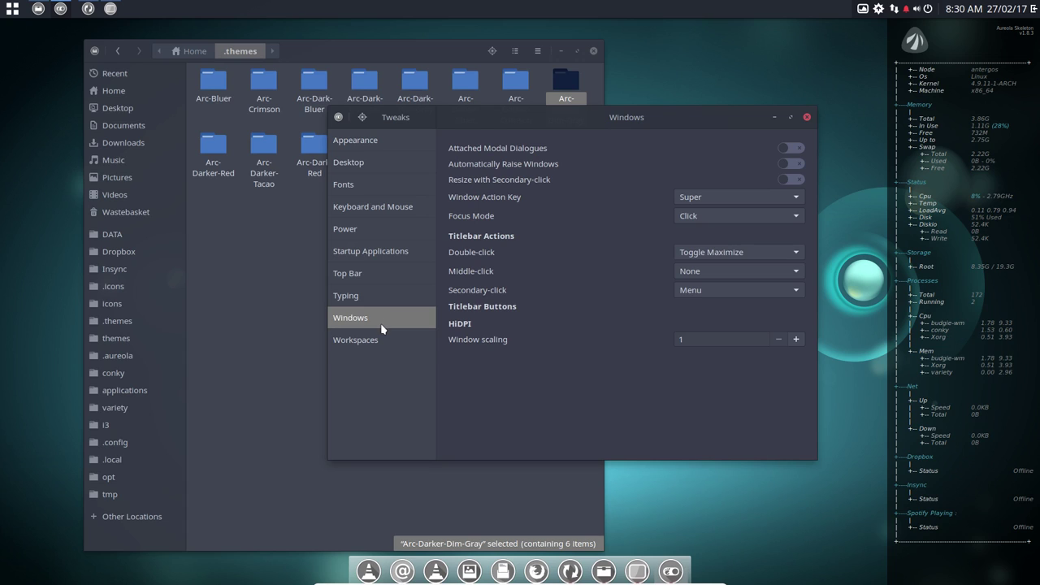
{"action": "left_click", "coordinate": [376, 344]}
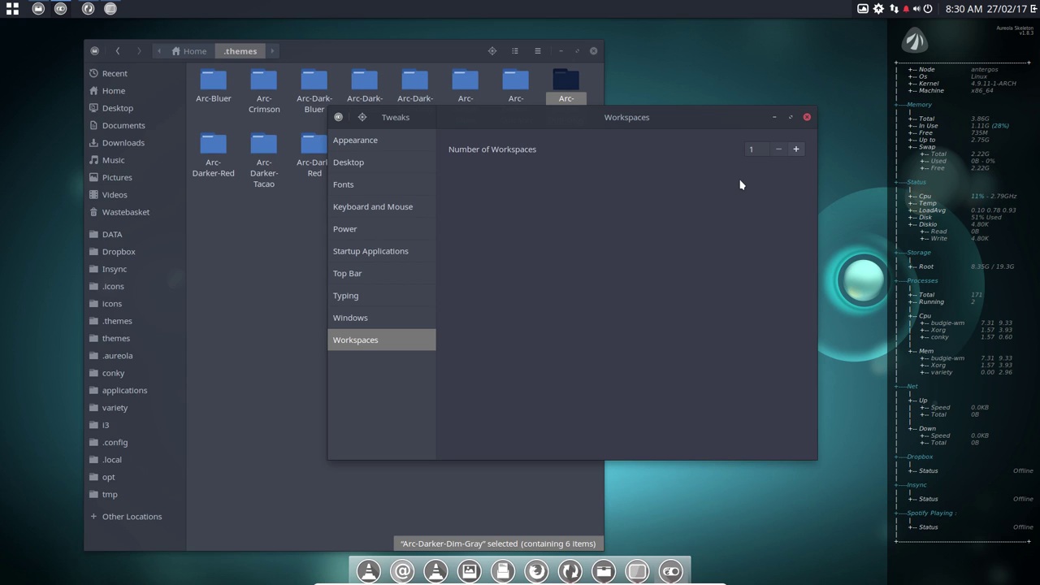
{"action": "left_click", "coordinate": [777, 149]}
- Review the Tweak Tool settings again from Appearance through Power, and close Tweak Tool and the .themes folder window
{"action": "left_click", "coordinate": [367, 144]}
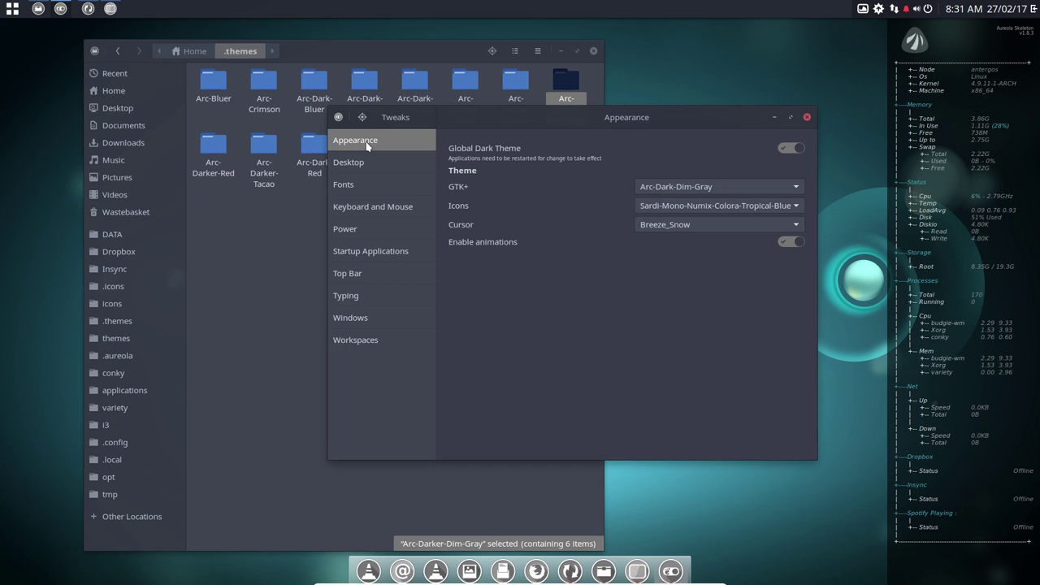
{"action": "left_click", "coordinate": [373, 165]}
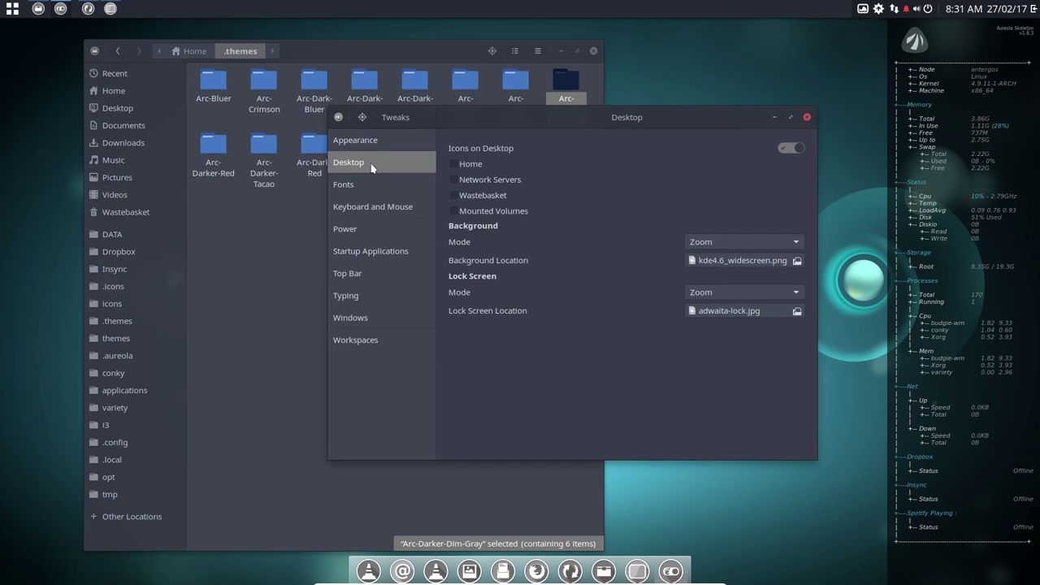
{"action": "left_click", "coordinate": [376, 185]}
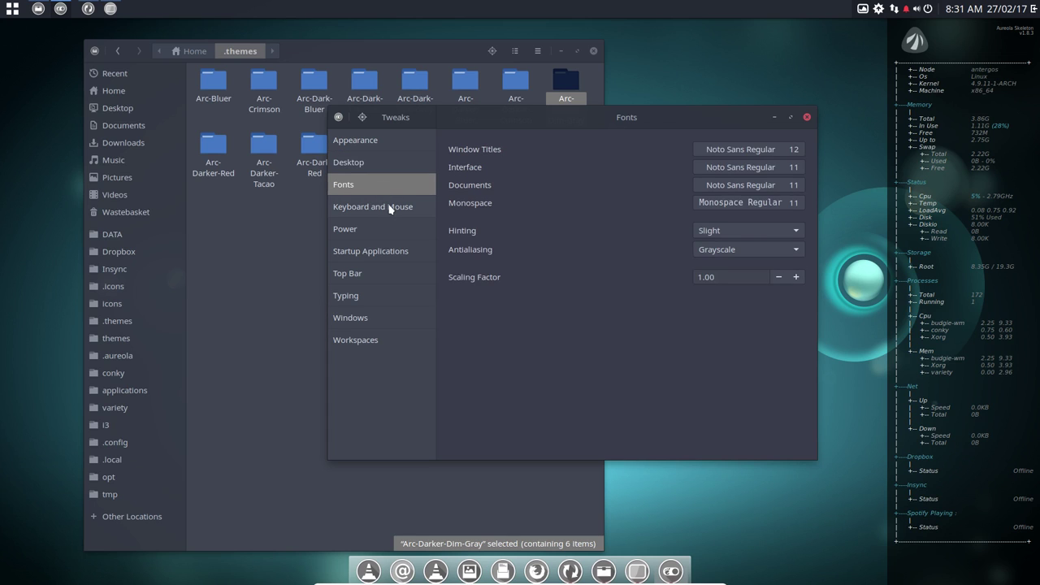
{"action": "left_click", "coordinate": [392, 210]}
{"action": "left_click", "coordinate": [388, 231]}
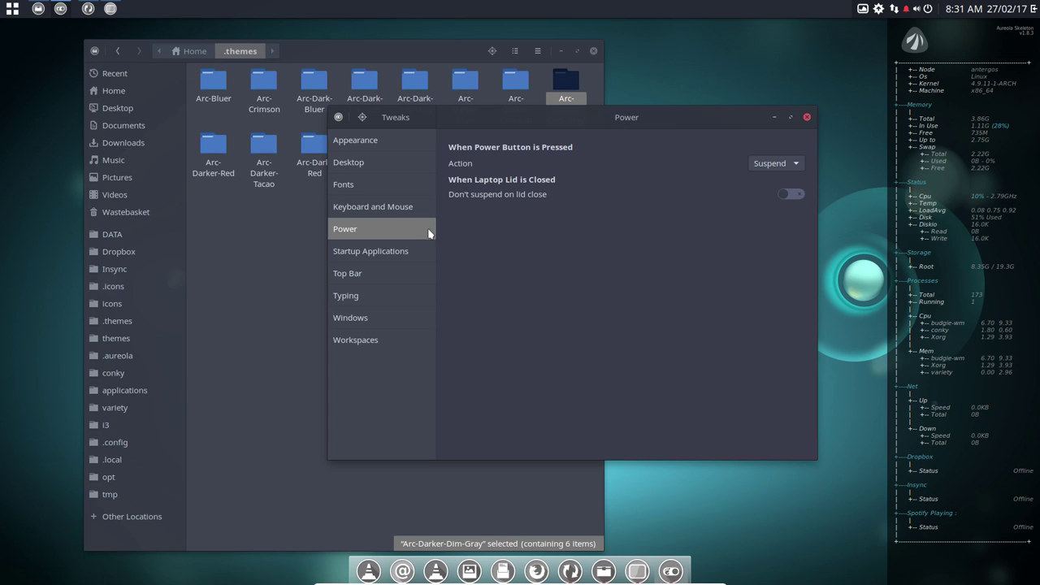
{"action": "left_click", "coordinate": [808, 120]}
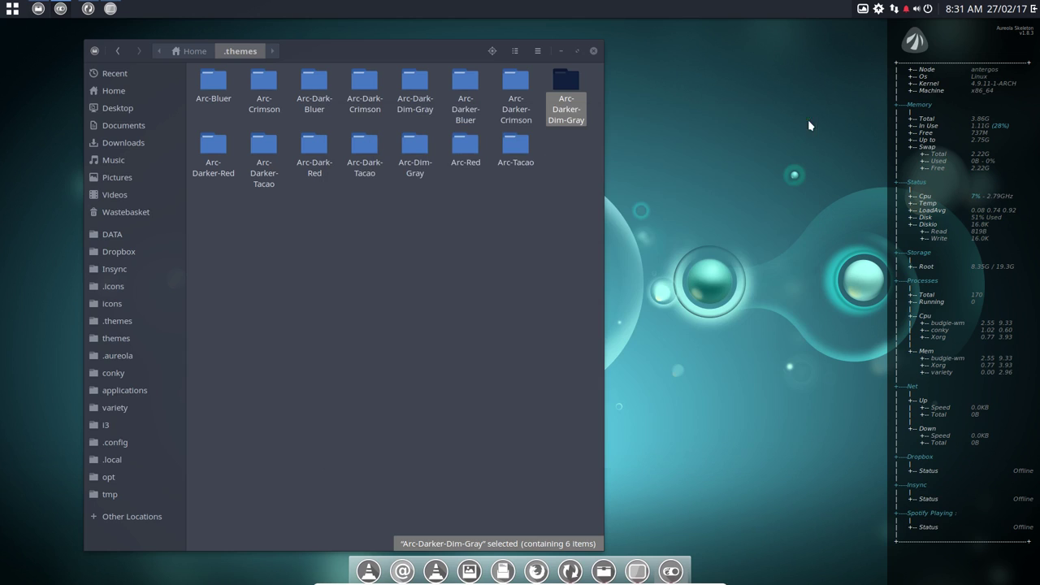
{"action": "left_click", "coordinate": [594, 51]}
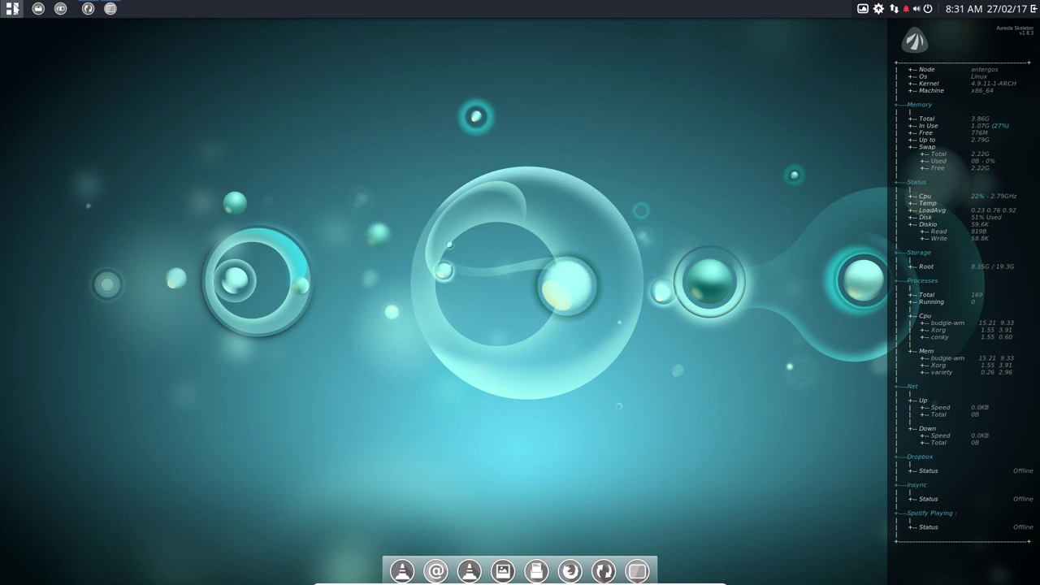
- Find the system Settings by searching applications for "sett", look over its categories and close it
{"action": "left_click", "coordinate": [12, 8]}
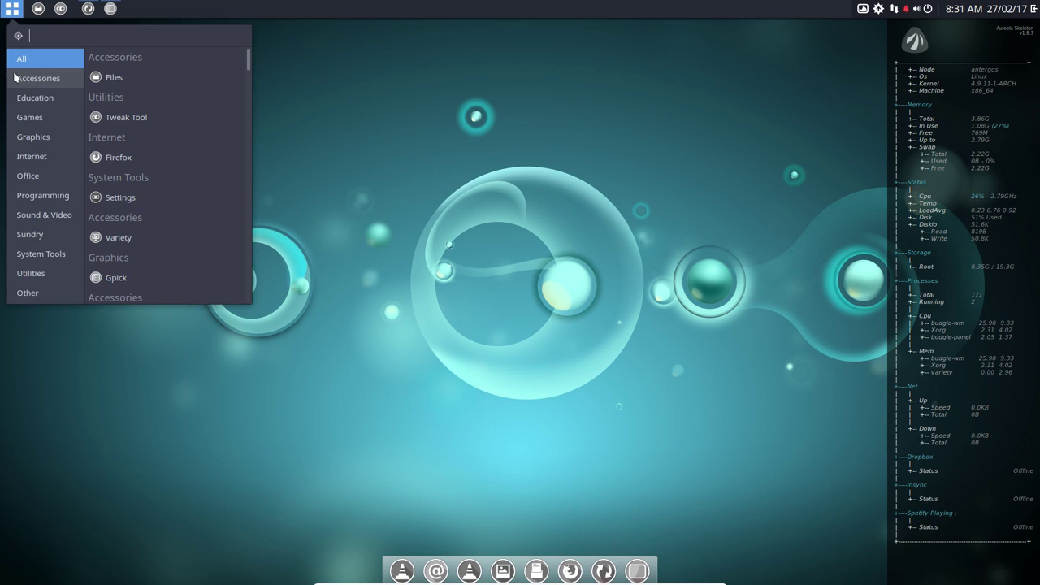
{"action": "type", "text": "sett"}
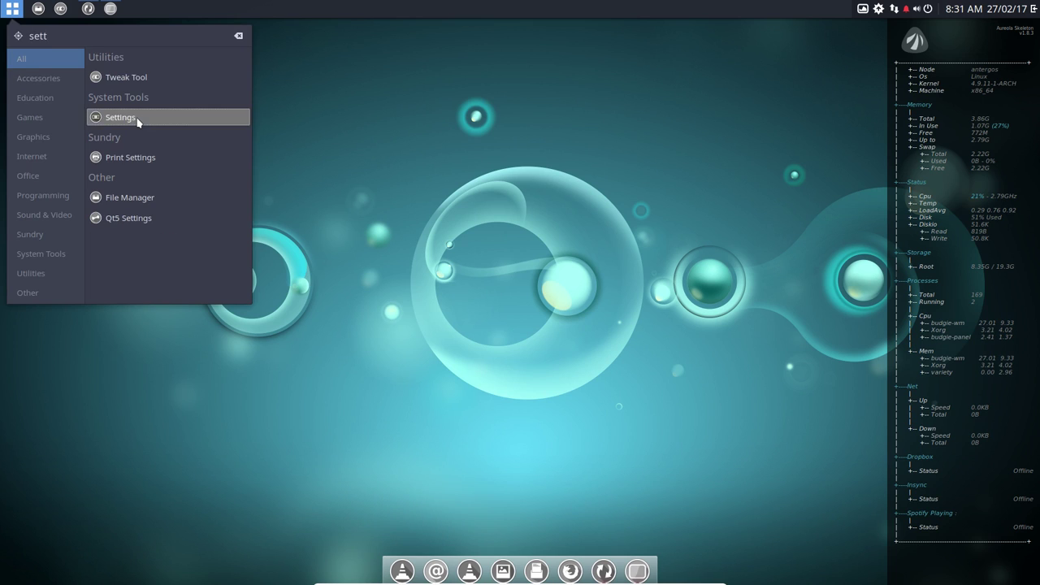
{"action": "left_click", "coordinate": [138, 122]}
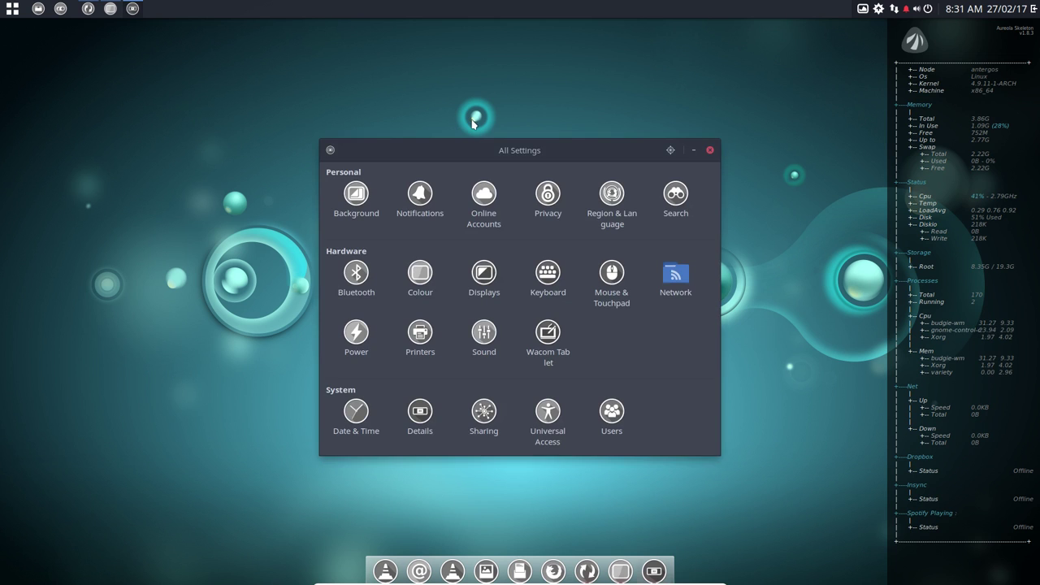
{"action": "left_click_drag", "start_coordinate": [437, 115], "coordinate": [389, 91]}
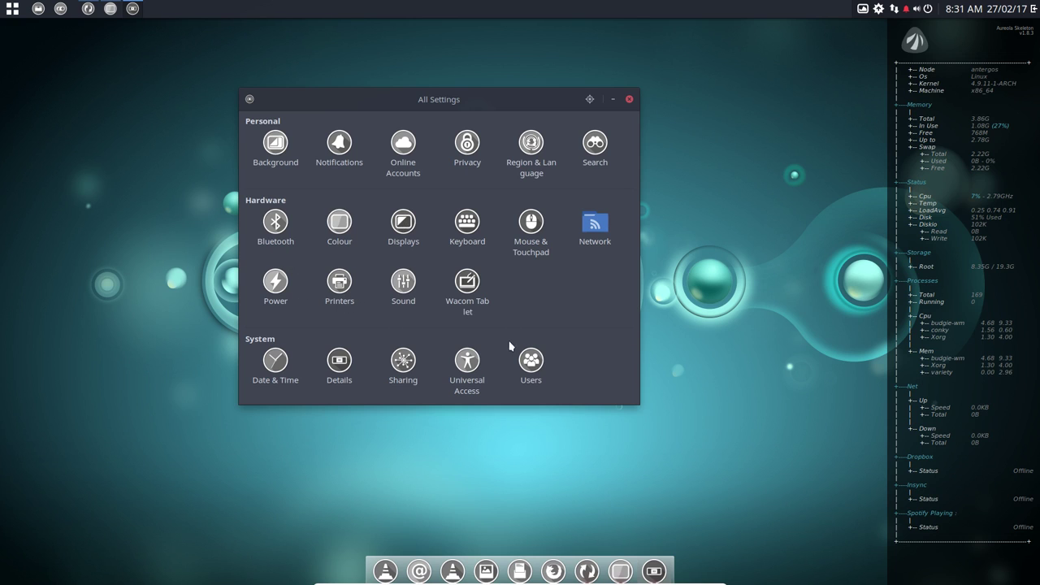
{"action": "left_click", "coordinate": [630, 100]}
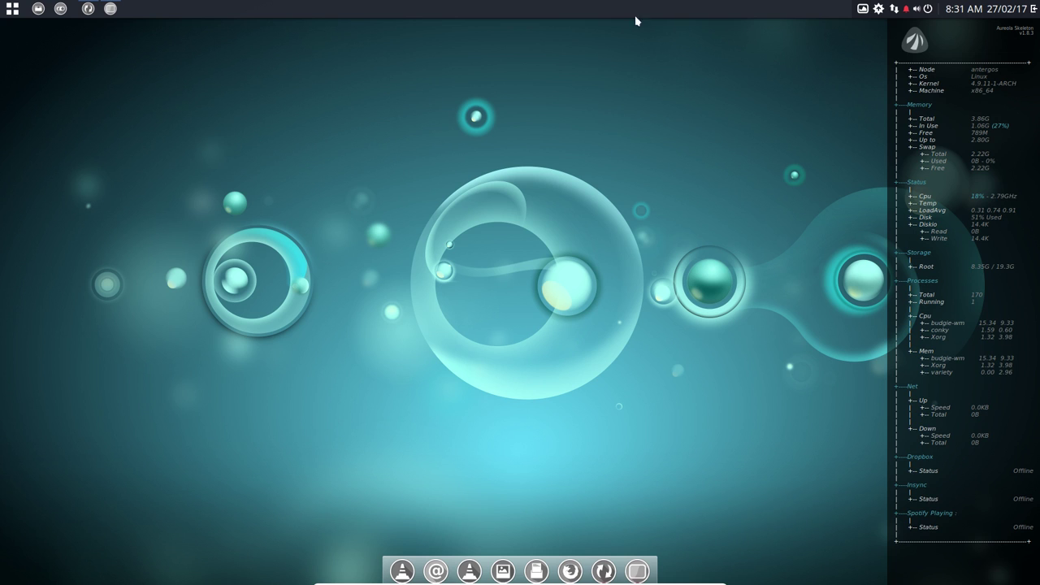
- Open the system Settings from the Raven sidebar and close them again
{"action": "left_click", "coordinate": [1034, 9]}
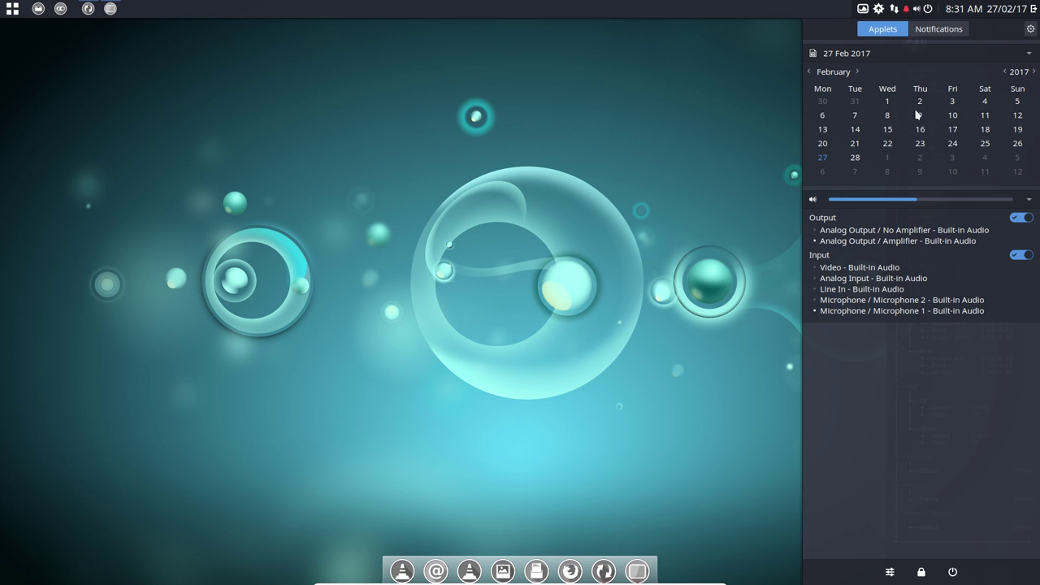
{"action": "left_click", "coordinate": [890, 571]}
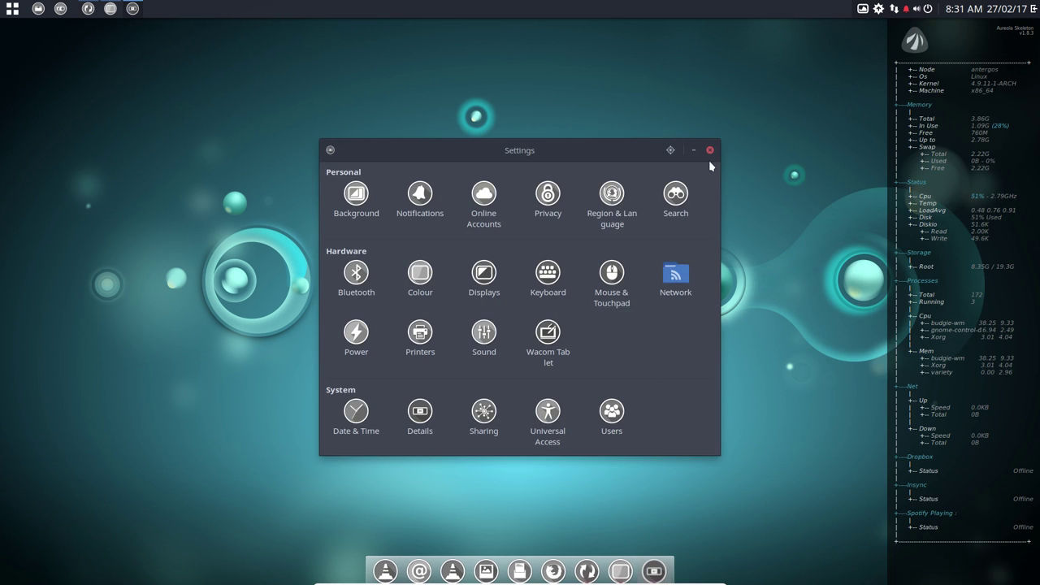
{"action": "left_click", "coordinate": [710, 149]}
- Reopen the Raven sidebar and clear all of its notifications
{"action": "left_click", "coordinate": [1034, 8]}
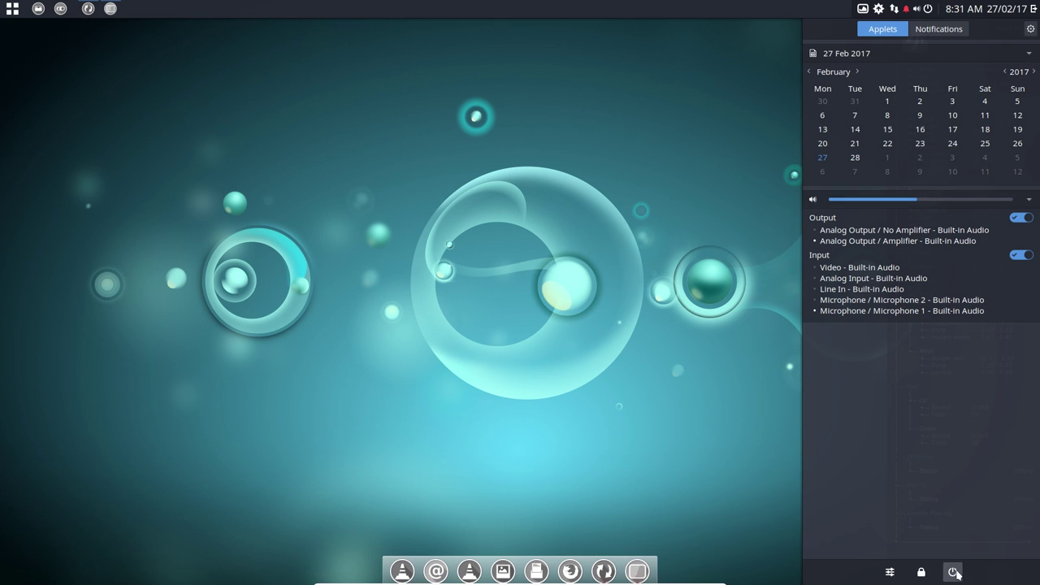
{"action": "left_click", "coordinate": [946, 31]}
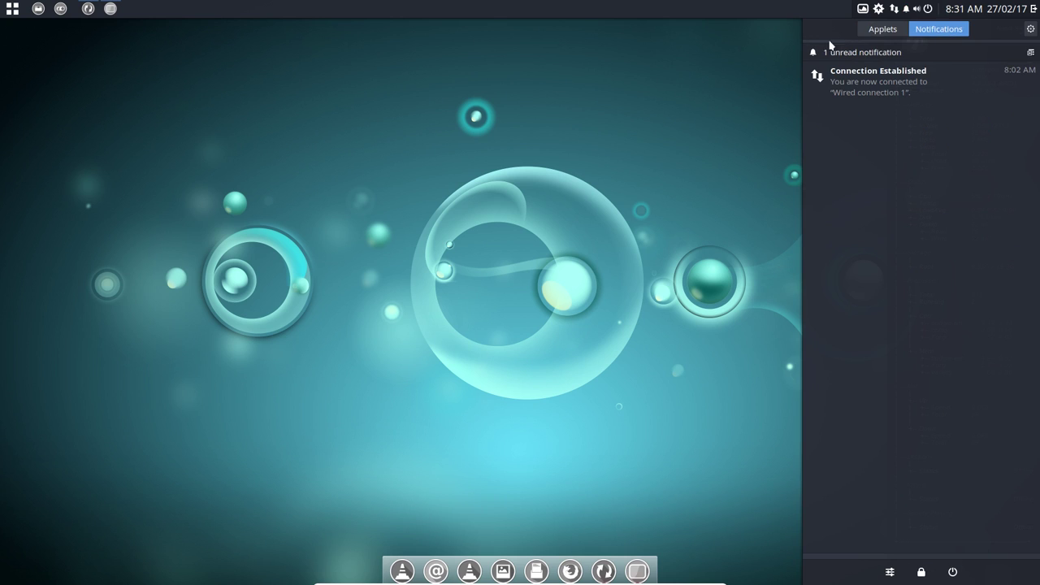
{"action": "left_click", "coordinate": [1031, 52]}
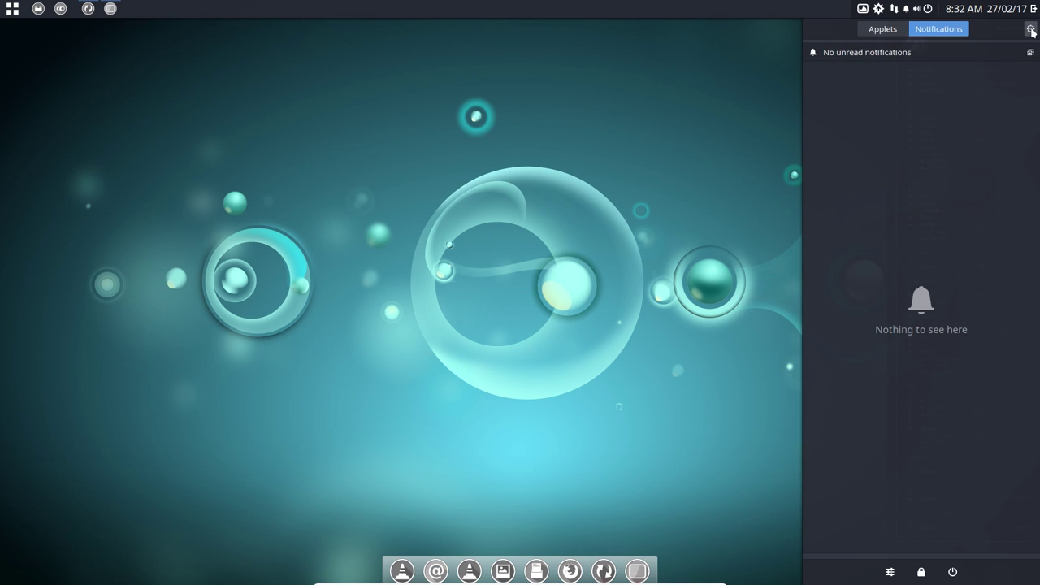
- Open the Budgie Settings in the sidebar and compare the General and Panel options
{"action": "left_click", "coordinate": [1030, 29]}
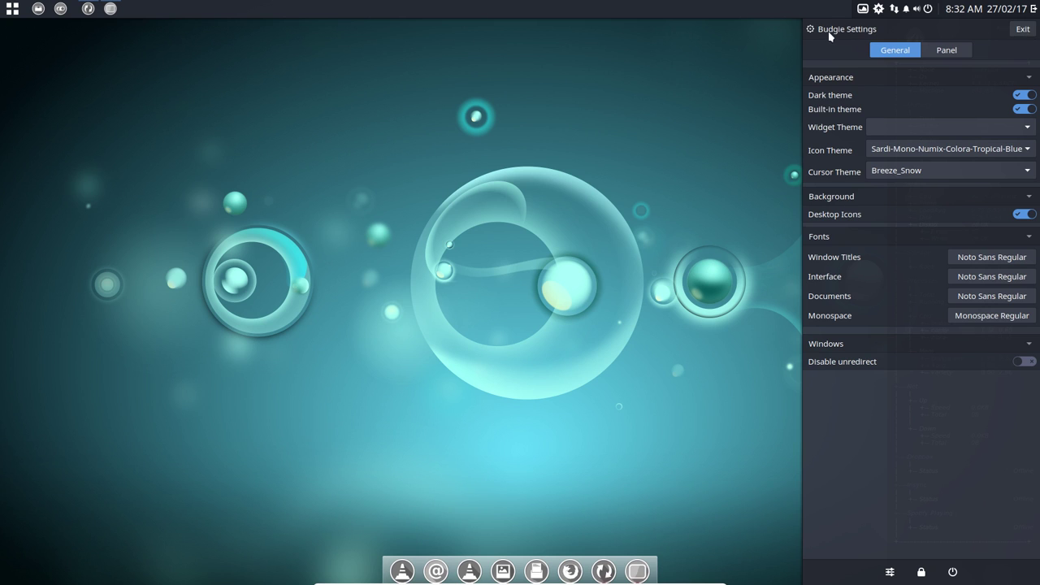
{"action": "left_click", "coordinate": [943, 50]}
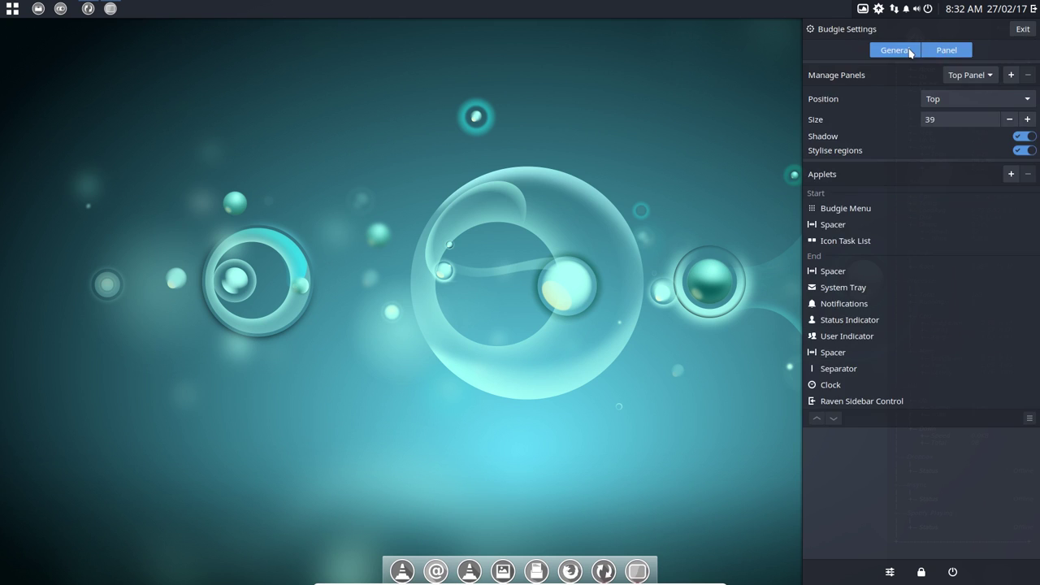
{"action": "left_click", "coordinate": [911, 52]}
{"action": "left_click", "coordinate": [938, 49]}
{"action": "left_click", "coordinate": [903, 52]}
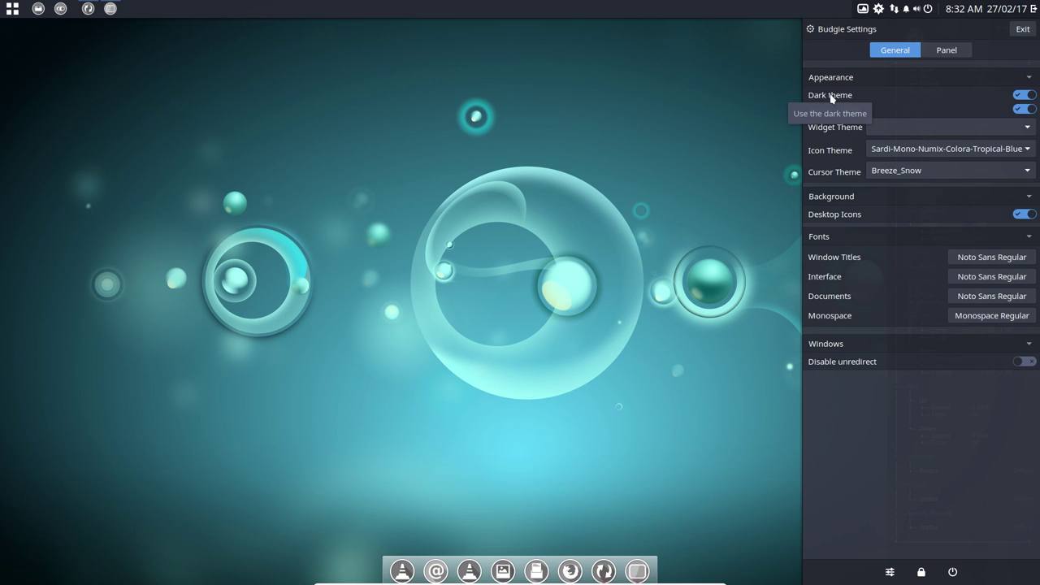
- Toggle Dark theme and Built-in theme to compare the panel's look, leaving both switched off
{"action": "left_click", "coordinate": [1022, 96]}
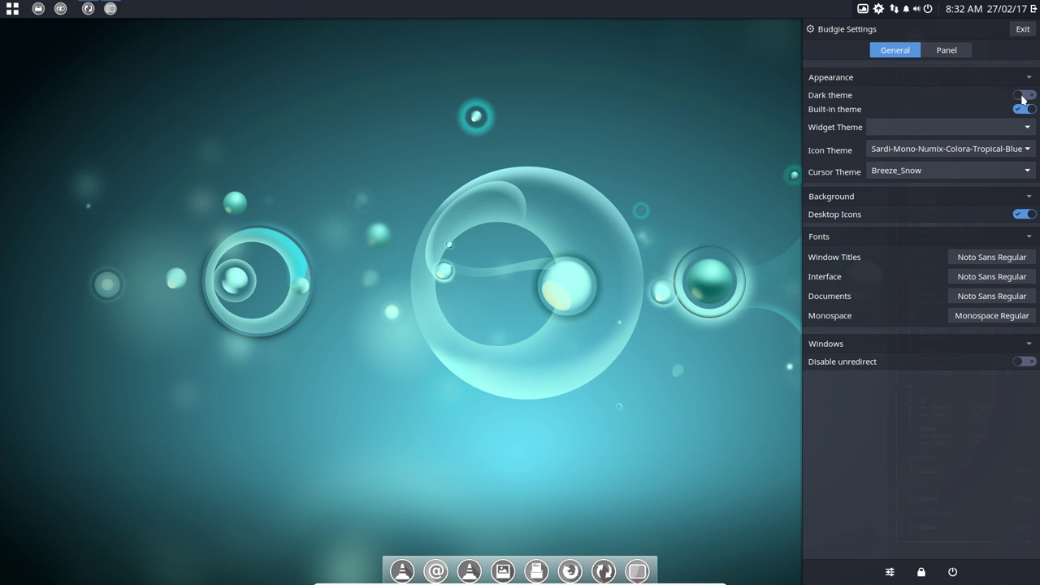
{"action": "left_click", "coordinate": [1029, 98]}
{"action": "left_click", "coordinate": [1020, 96]}
{"action": "left_click", "coordinate": [1024, 110]}
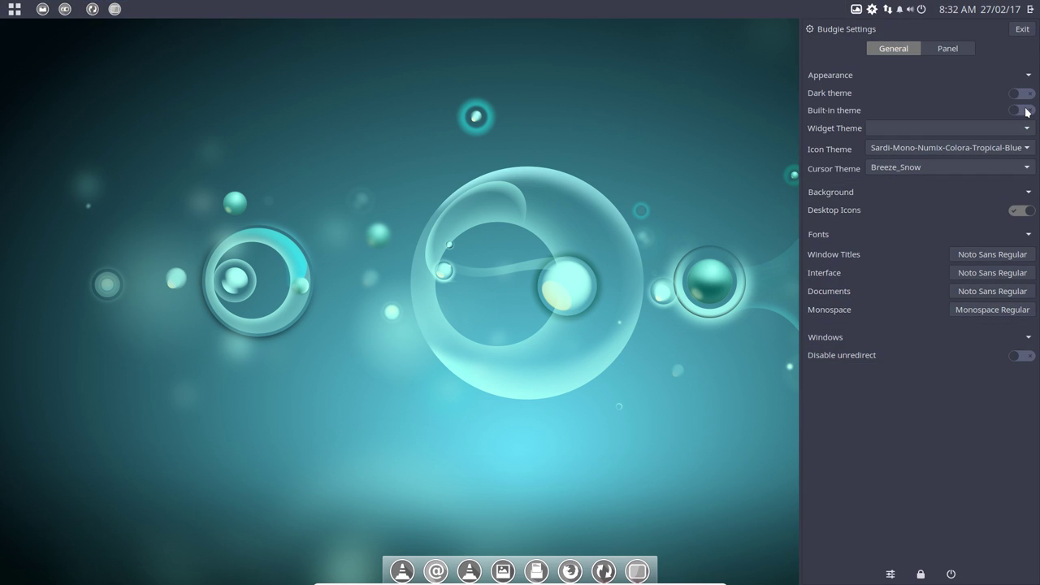
{"action": "left_click", "coordinate": [1028, 112]}
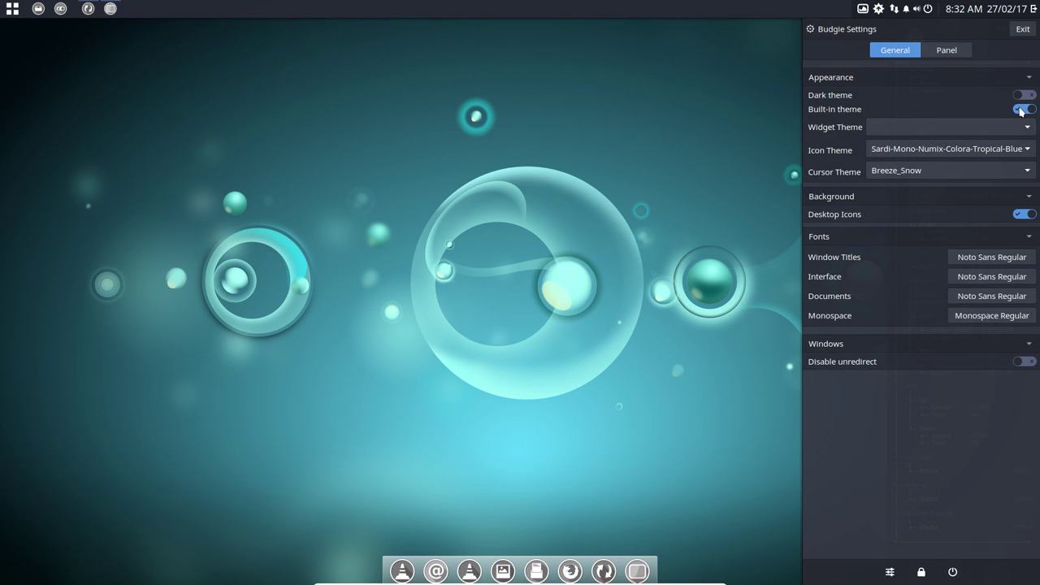
{"action": "left_click", "coordinate": [1029, 97]}
{"action": "left_click", "coordinate": [1026, 97]}
{"action": "left_click", "coordinate": [1020, 112]}
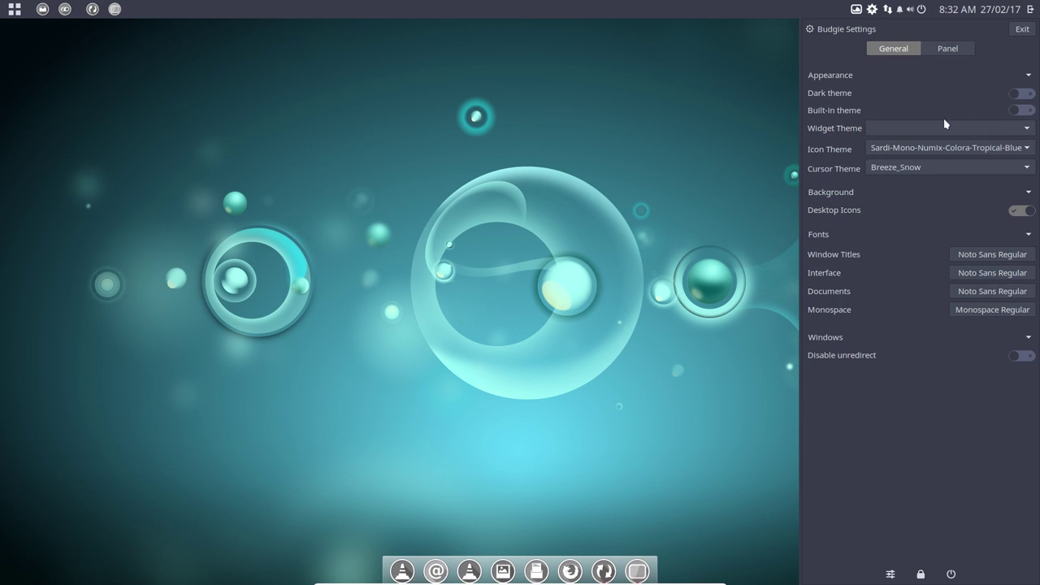
- Check the available widget themes and set the Widget Theme to Arc-Dark
{"action": "left_click", "coordinate": [1029, 129]}
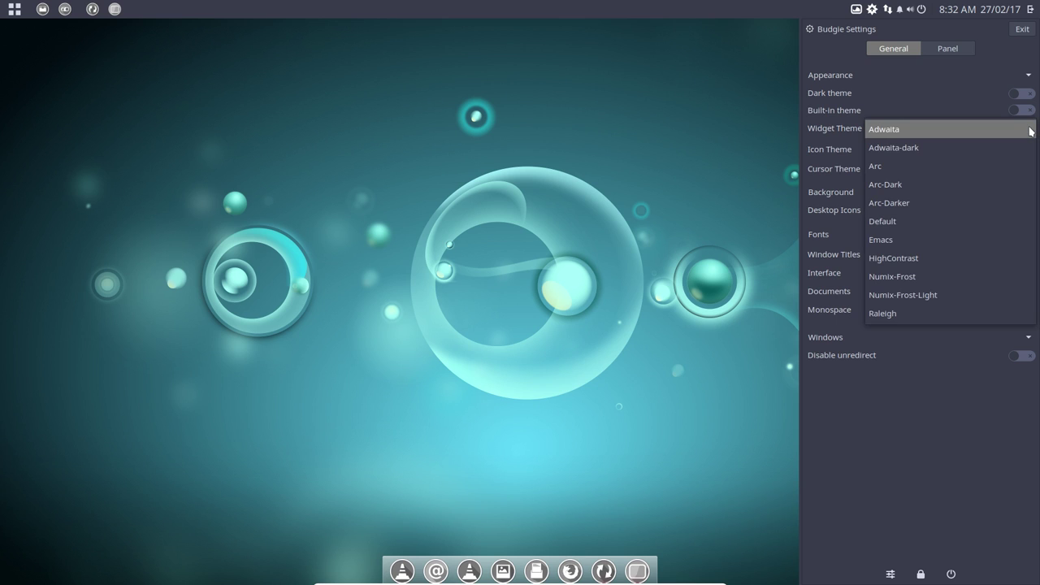
{"action": "left_click", "coordinate": [923, 96]}
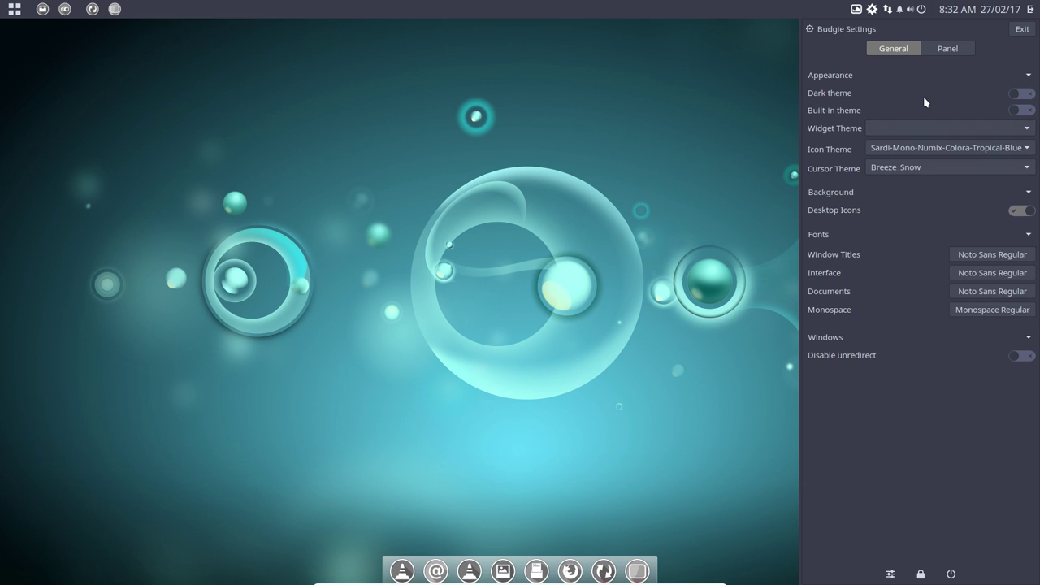
{"action": "left_click", "coordinate": [899, 130]}
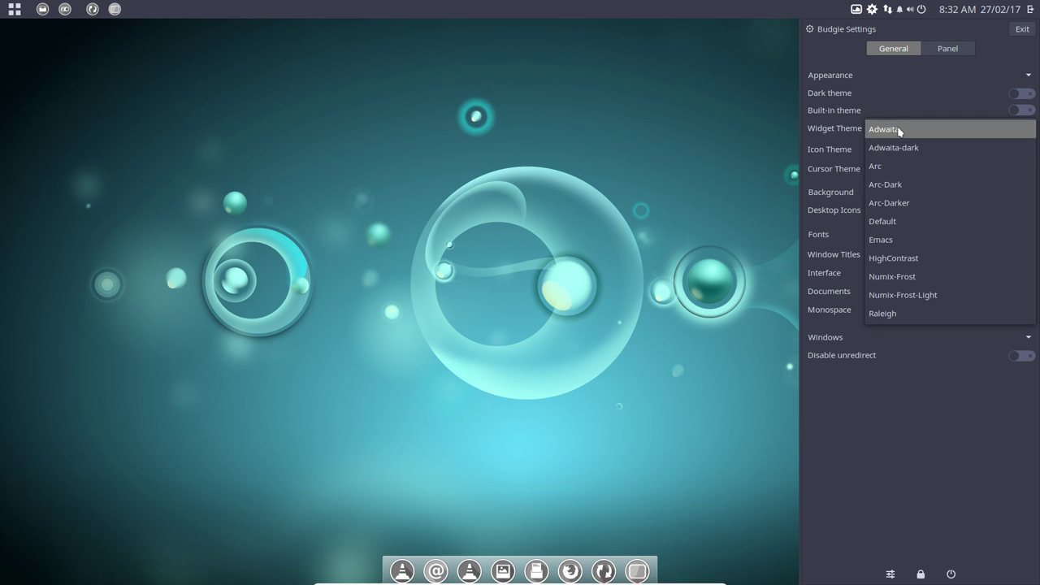
{"action": "left_click", "coordinate": [898, 186]}
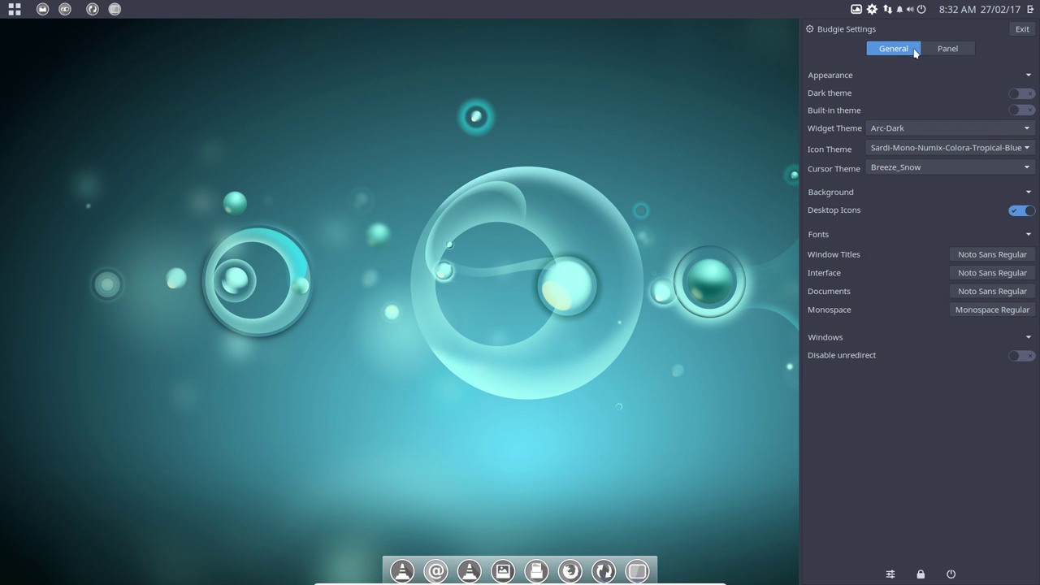
- Try the Arc and Arc-Darker widget themes and return to Arc-Dark
{"action": "left_click", "coordinate": [903, 128]}
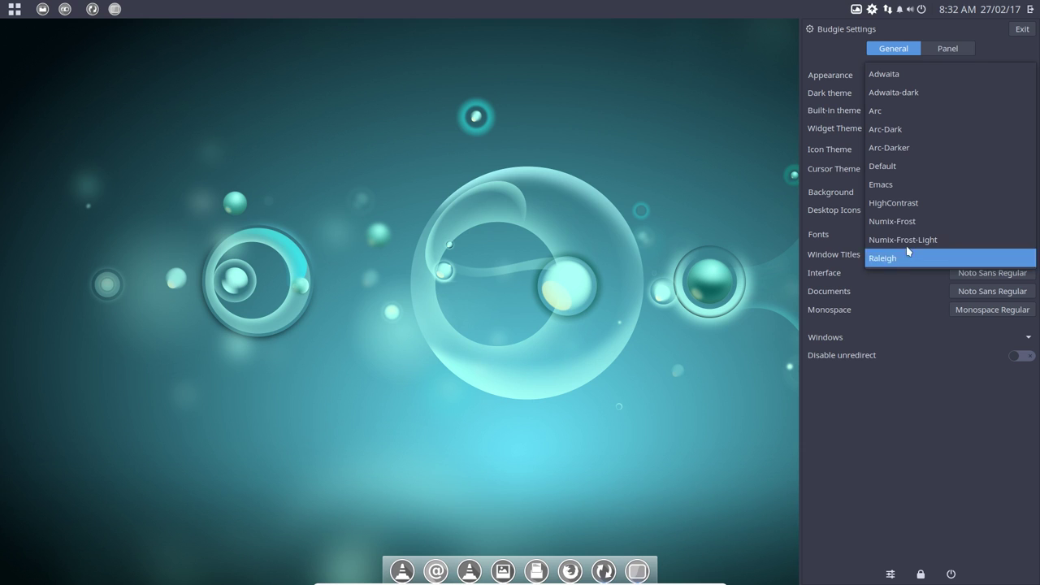
{"action": "left_click", "coordinate": [902, 110]}
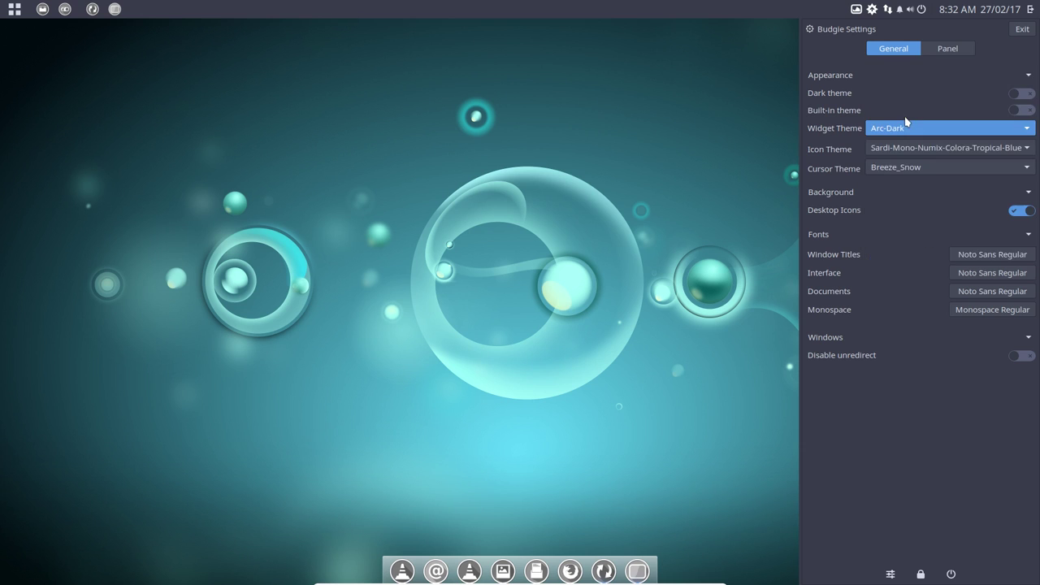
{"action": "left_click", "coordinate": [900, 130]}
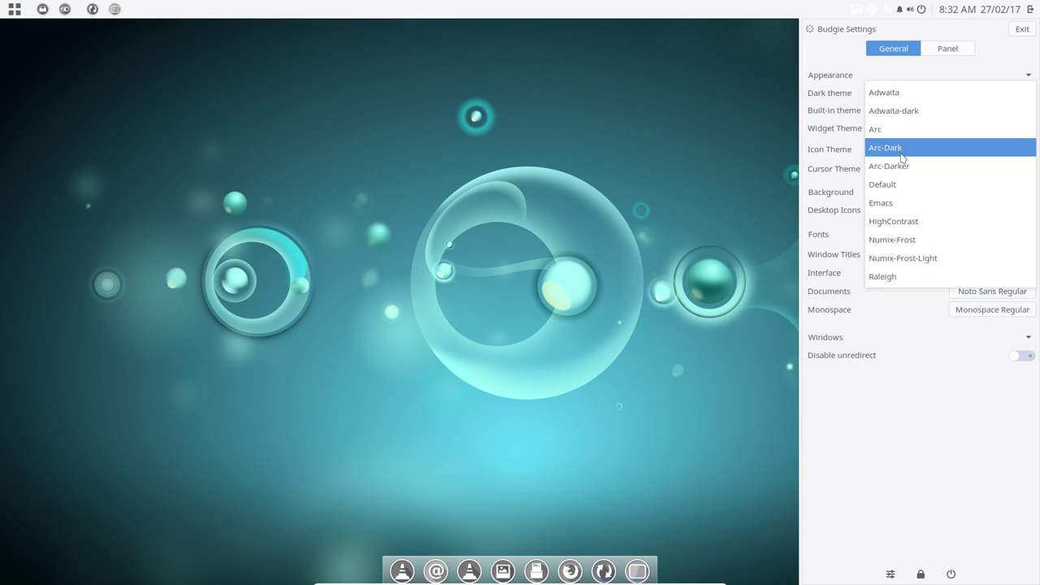
{"action": "left_click", "coordinate": [901, 168]}
{"action": "left_click", "coordinate": [907, 130]}
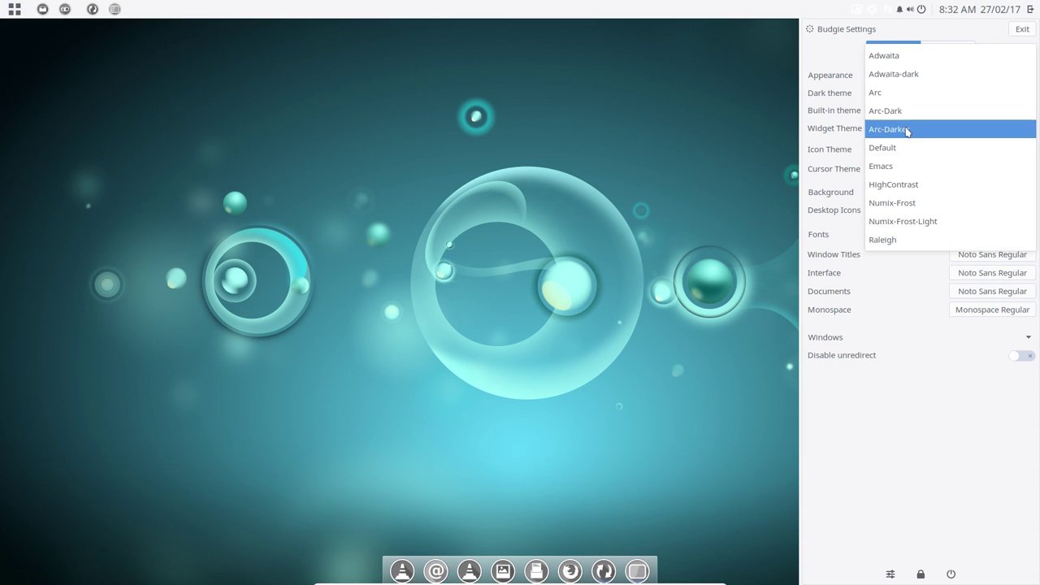
{"action": "left_click", "coordinate": [909, 121]}
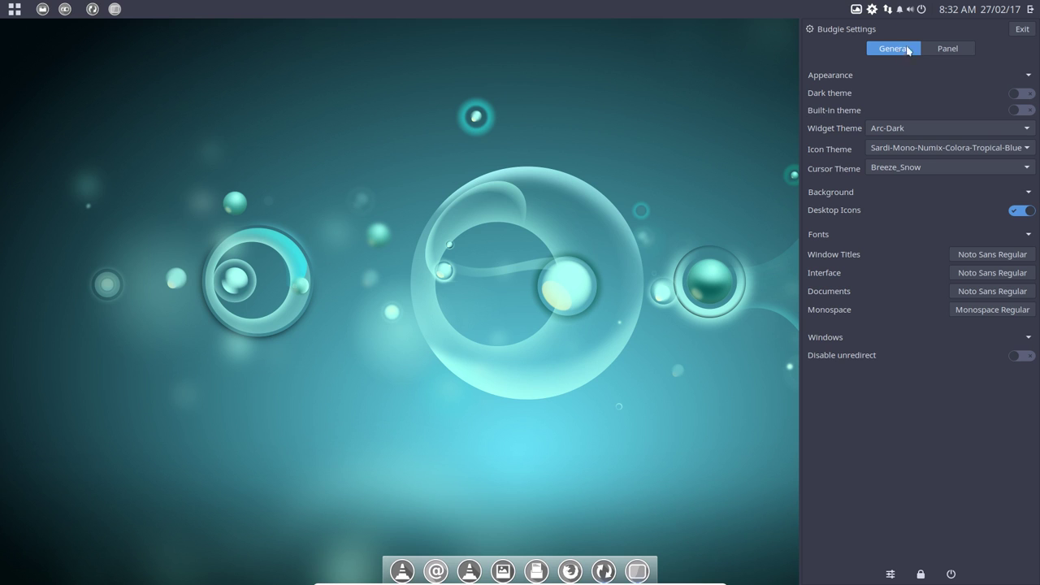
- Set the Icon Theme to Sardi-Mono-Numix-Colora-Polo and open the Home folder window, moving it lower on the desktop
{"action": "left_click", "coordinate": [889, 149]}
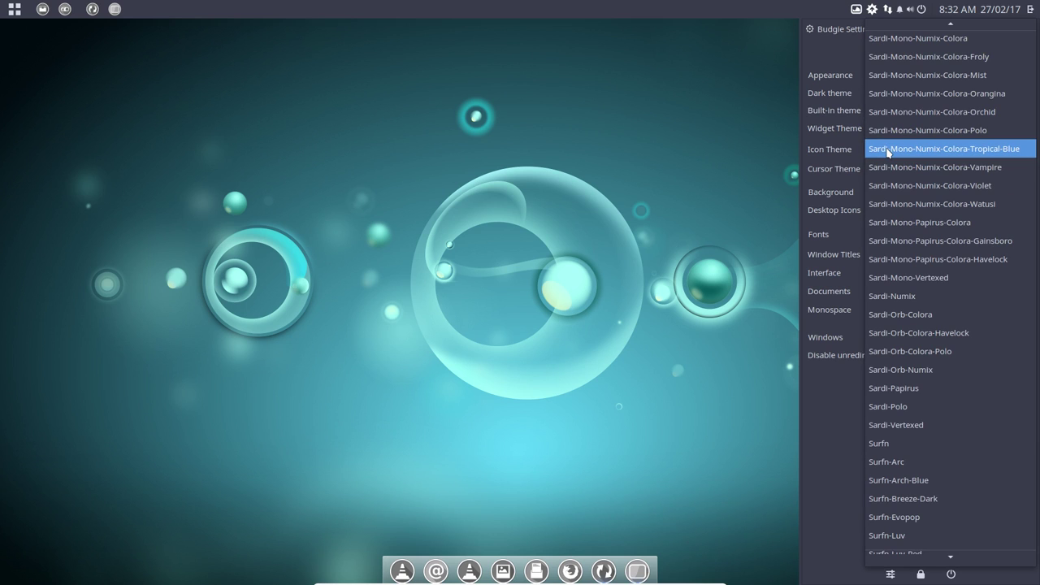
{"action": "left_click", "coordinate": [920, 131]}
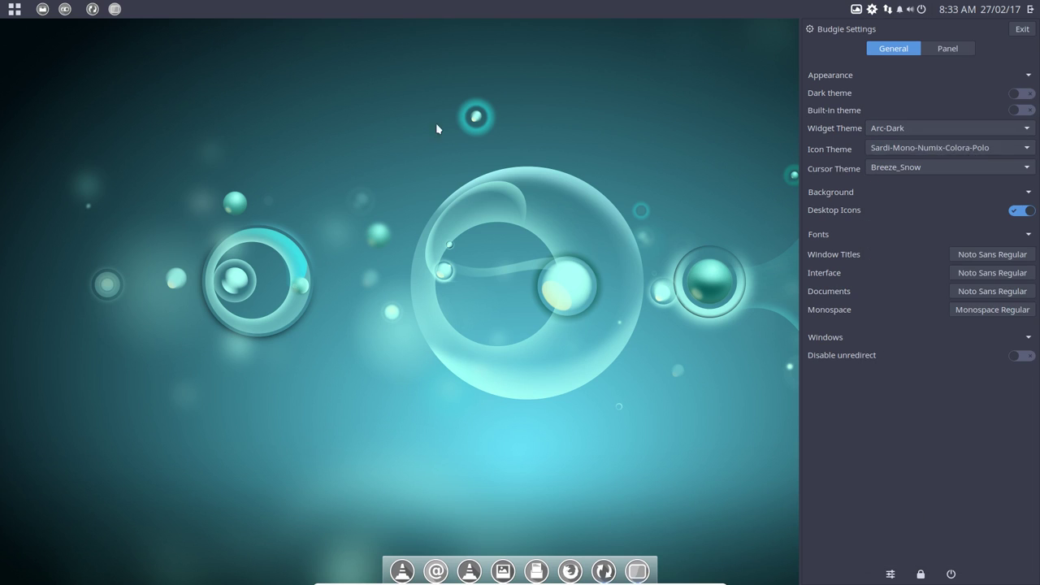
{"action": "left_click", "coordinate": [43, 10]}
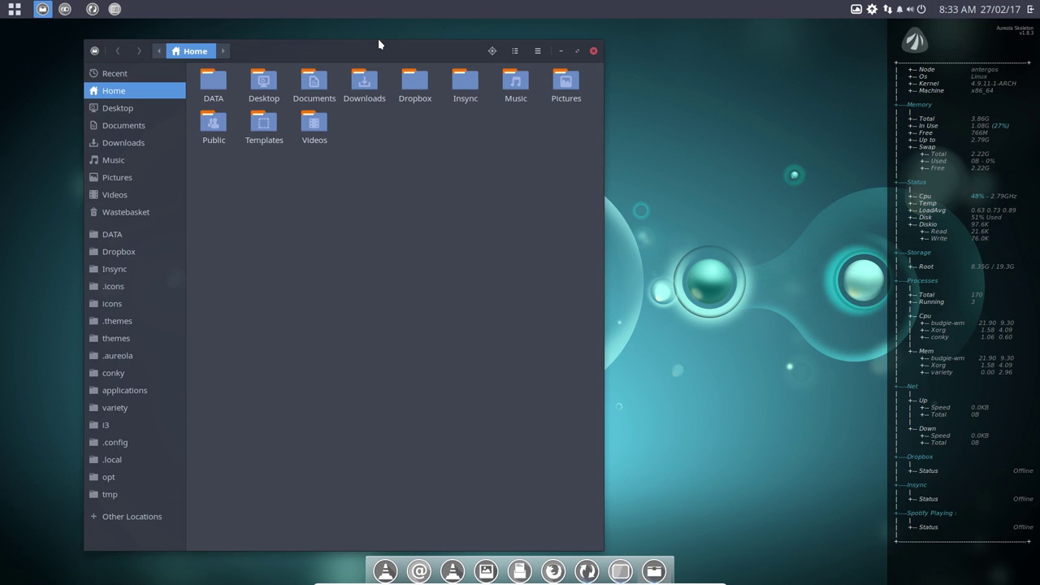
{"action": "left_click_drag", "start_coordinate": [391, 45], "coordinate": [391, 115]}
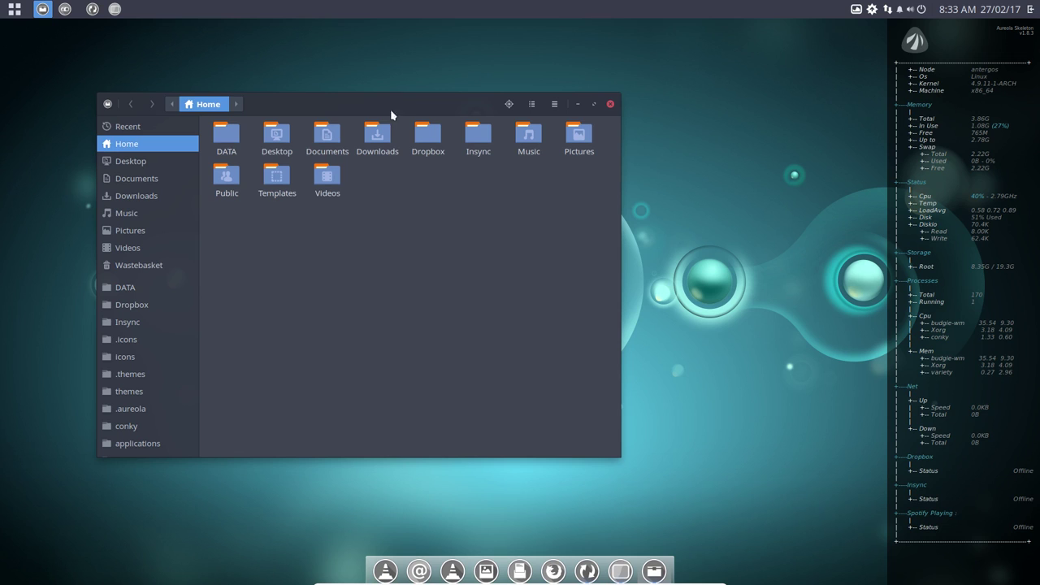
- Reopen the Budgie Settings in the sidebar and switch the Icon Theme to Sardi-Mono-Numix-Colora-Tropical-Blue
{"action": "left_click", "coordinate": [1029, 9]}
{"action": "left_click", "coordinate": [945, 32]}
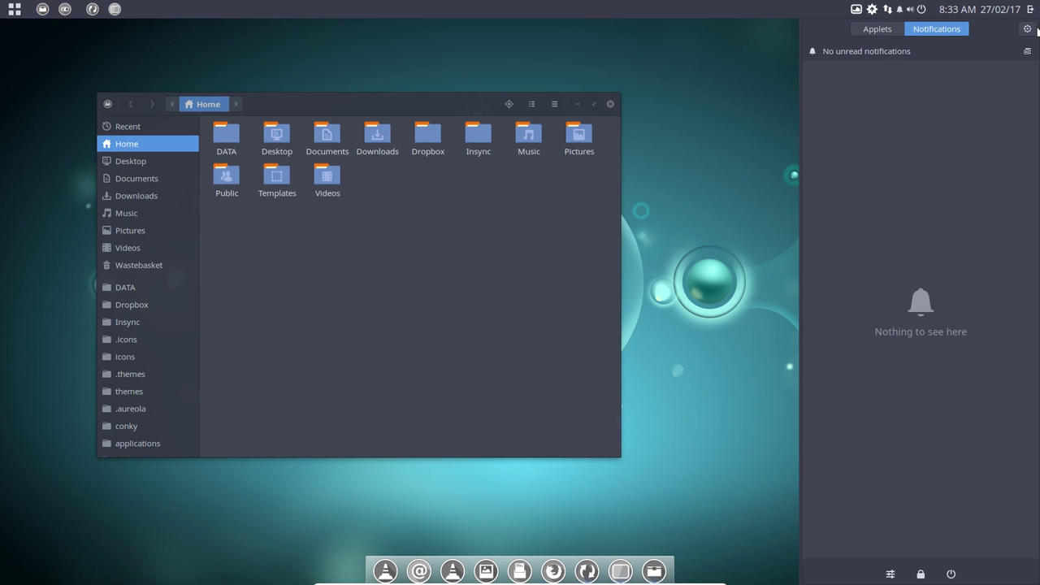
{"action": "left_click", "coordinate": [1031, 32]}
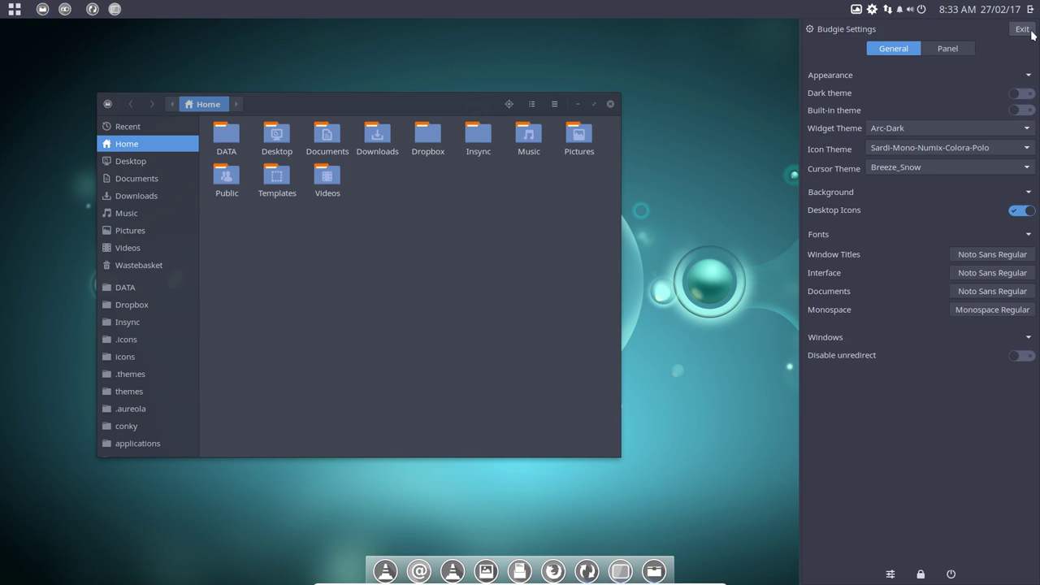
{"action": "left_click", "coordinate": [998, 152]}
{"action": "left_click", "coordinate": [996, 168]}
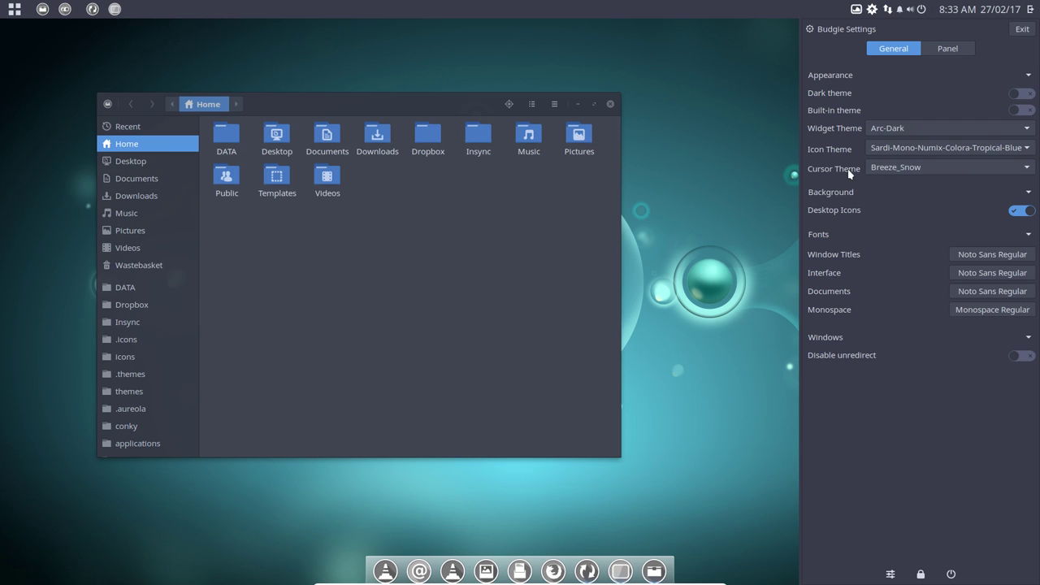
- Check the cursor themes, keeping Breeze_Snow, and change the Icon Theme back to Sardi-Mono-Numix-Colora-Polo
{"action": "left_click", "coordinate": [893, 169]}
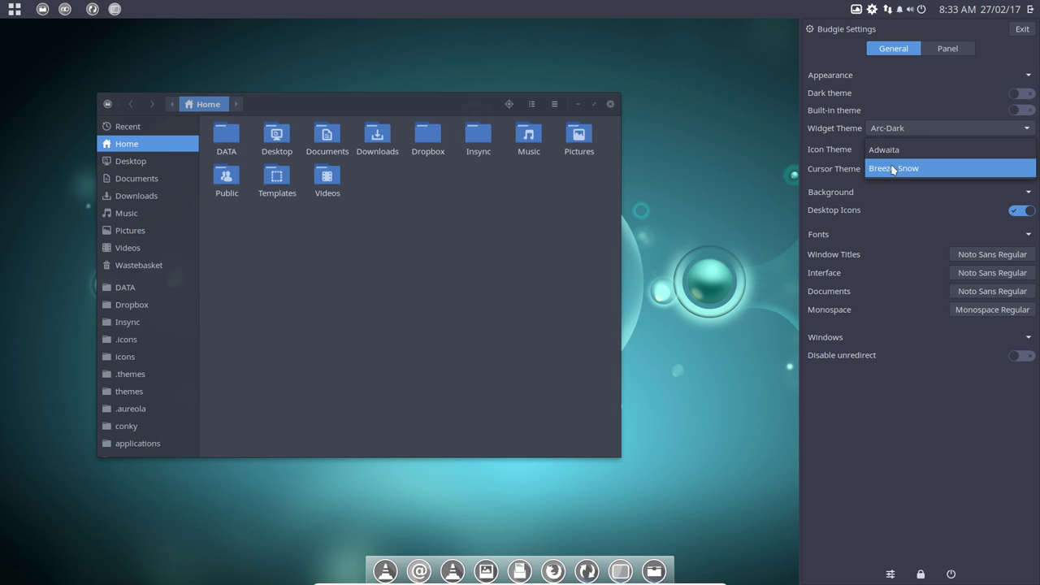
{"action": "left_click", "coordinate": [893, 169]}
{"action": "scroll", "coordinate": [919, 153], "scroll_direction": "up", "scroll_amount": 1}
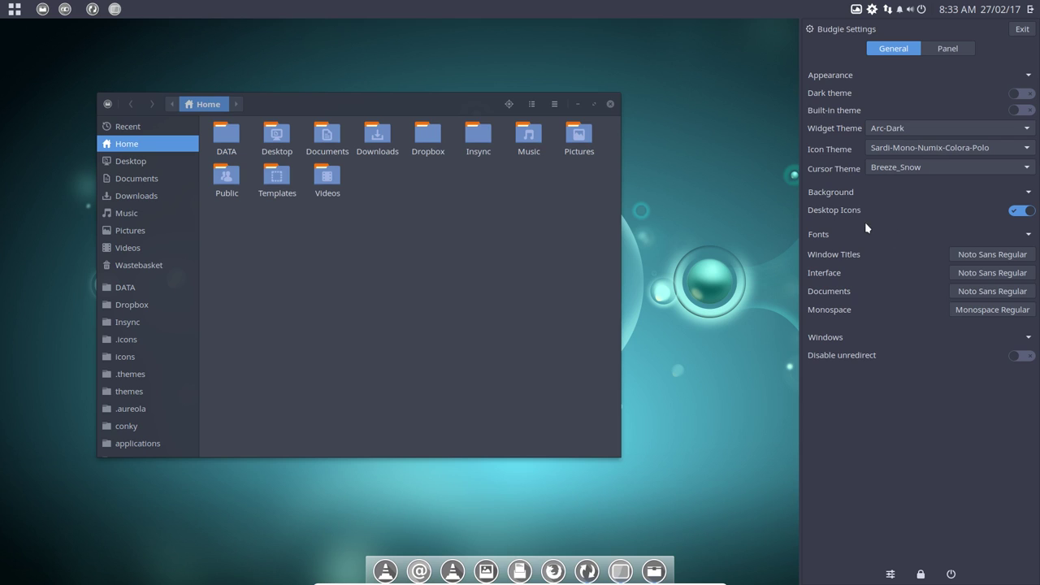
- Set the Window Titles font to Noto Sans Regular at size 12
{"action": "left_click", "coordinate": [985, 257]}
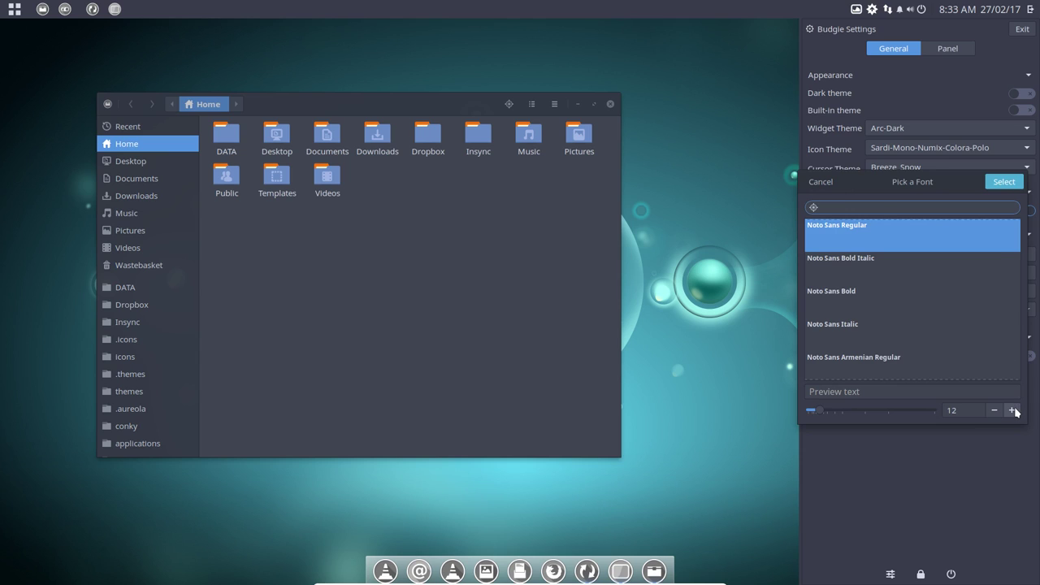
{"action": "left_click", "coordinate": [1012, 184]}
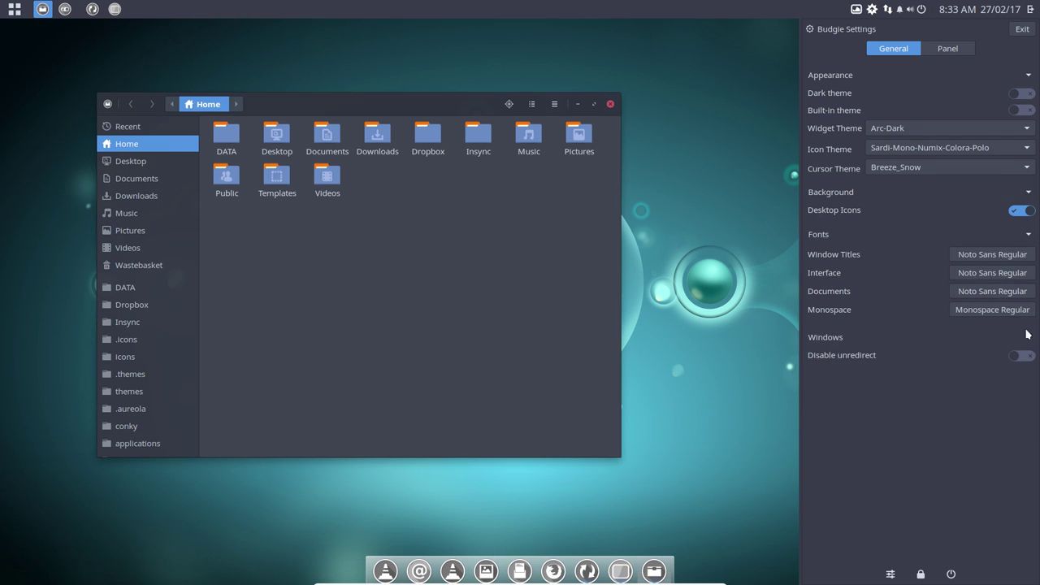
- Open the Panel settings and check which panels can be managed, keeping Top Panel selected
{"action": "left_click", "coordinate": [947, 49]}
{"action": "left_click", "coordinate": [975, 73]}
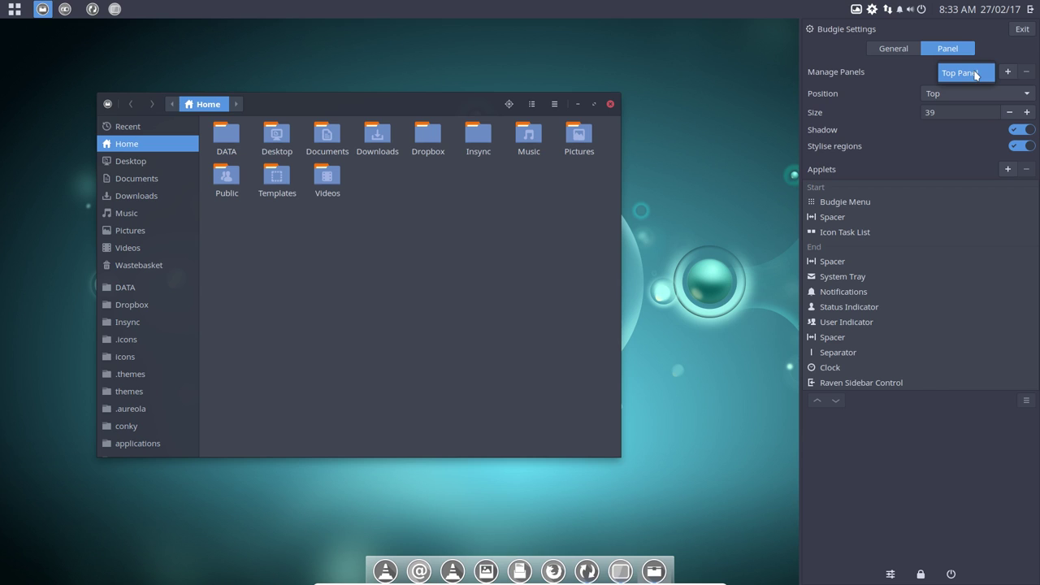
{"action": "left_click", "coordinate": [976, 73]}
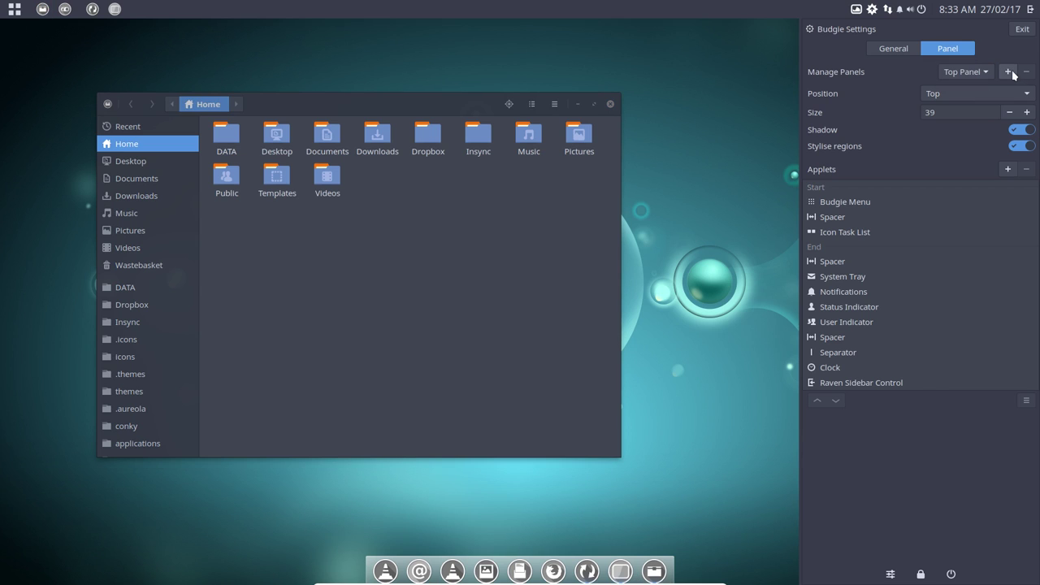
- Move the panel to the Bottom position and back to Top
{"action": "left_click", "coordinate": [1023, 93]}
{"action": "key", "text": "Escape"}
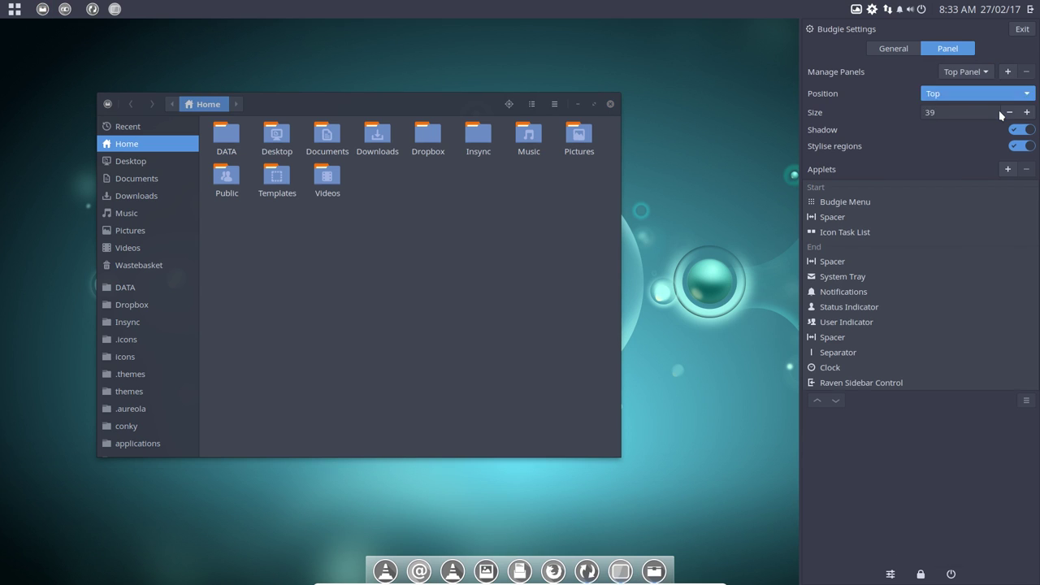
{"action": "key", "text": "Down"}
{"action": "left_click", "coordinate": [1025, 77]}
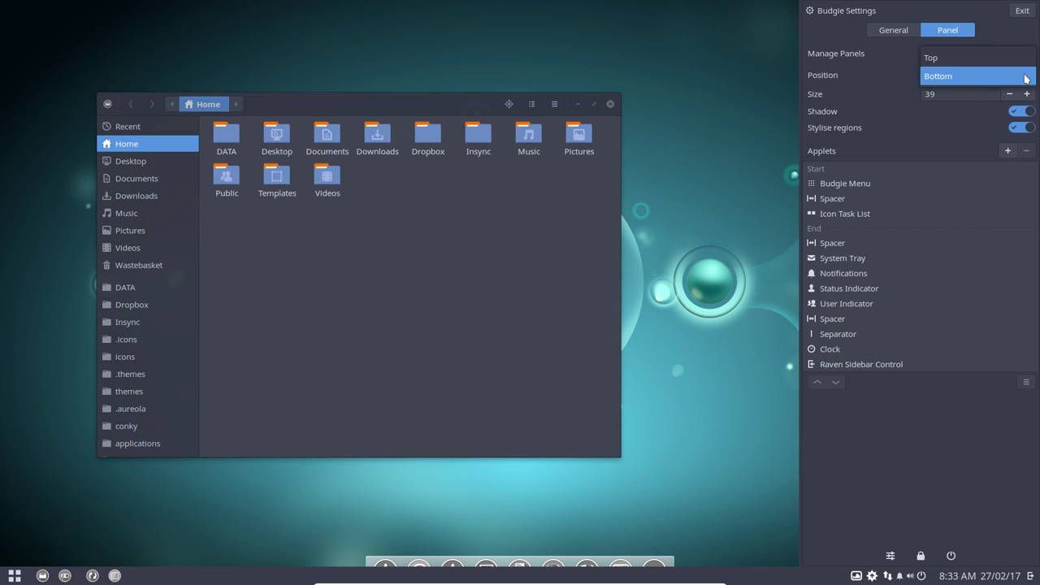
{"action": "left_click", "coordinate": [981, 61]}
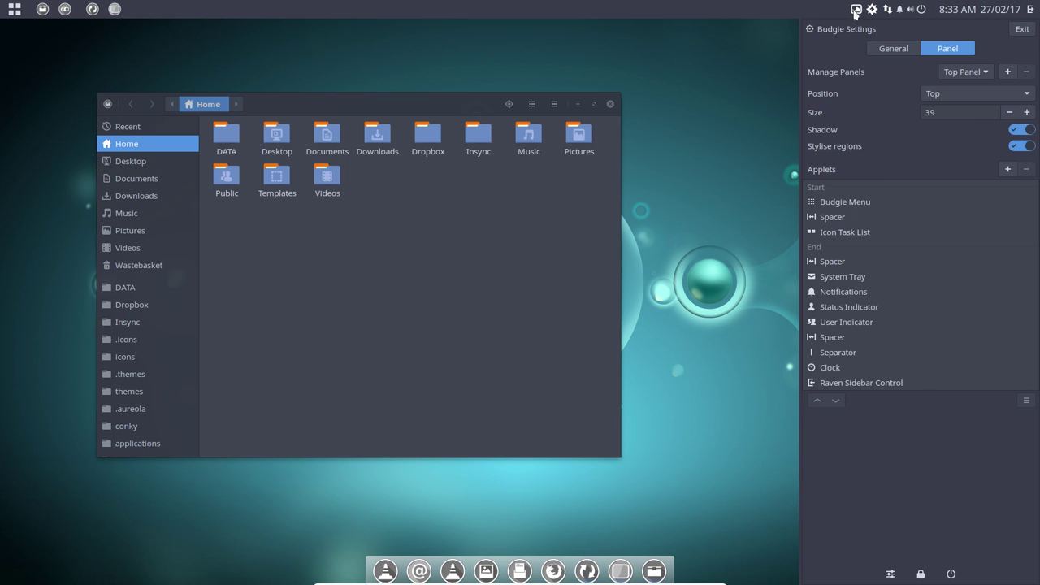
- Try a panel size of 24 and set the size to 40
{"action": "left_click", "coordinate": [949, 113]}
{"action": "type", "text": "24"}
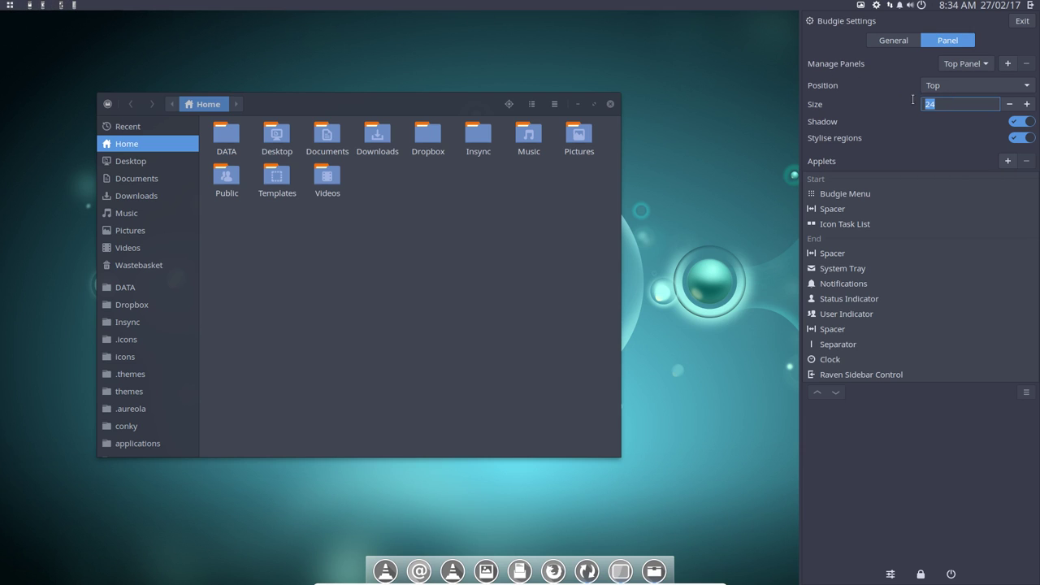
{"action": "key", "text": "Return"}
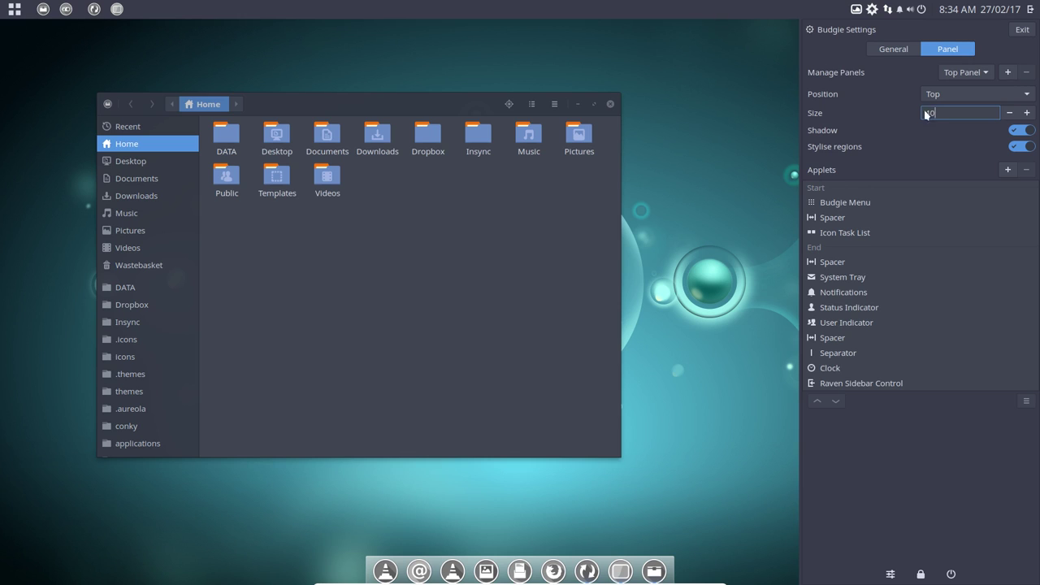
- Switch the panel's Shadow and Stylise regions options off and on again to compare their effect
{"action": "left_click", "coordinate": [1019, 132]}
{"action": "left_click", "coordinate": [1025, 132]}
{"action": "left_click", "coordinate": [1015, 134]}
{"action": "left_click", "coordinate": [1030, 133]}
{"action": "left_click", "coordinate": [1019, 149]}
{"action": "left_click", "coordinate": [1019, 145]}
- In the General settings, enable Built-in theme and switch Dark theme on and off again
{"action": "left_click", "coordinate": [901, 53]}
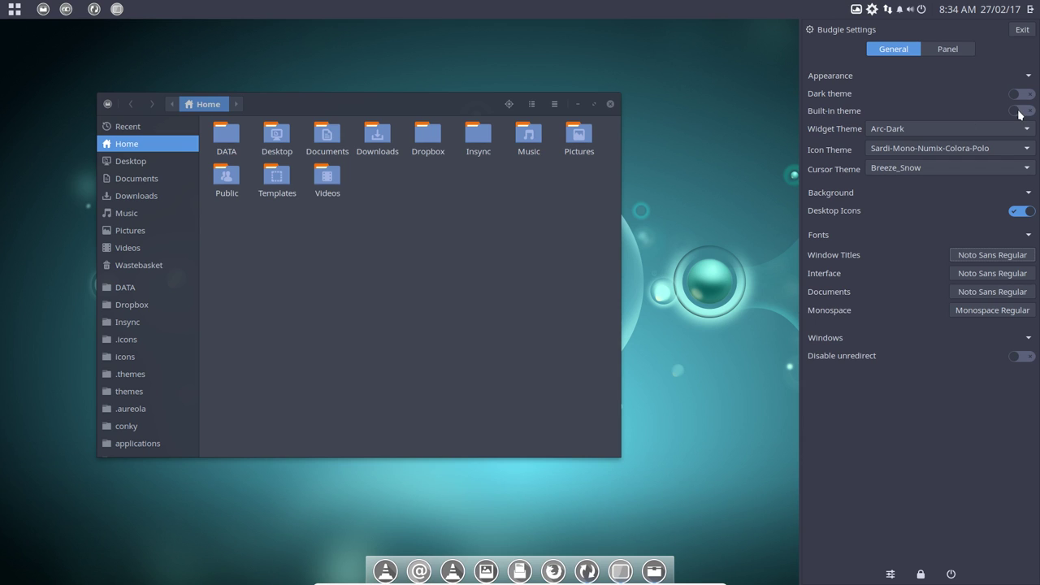
{"action": "left_click", "coordinate": [1031, 110]}
{"action": "left_click", "coordinate": [1026, 95]}
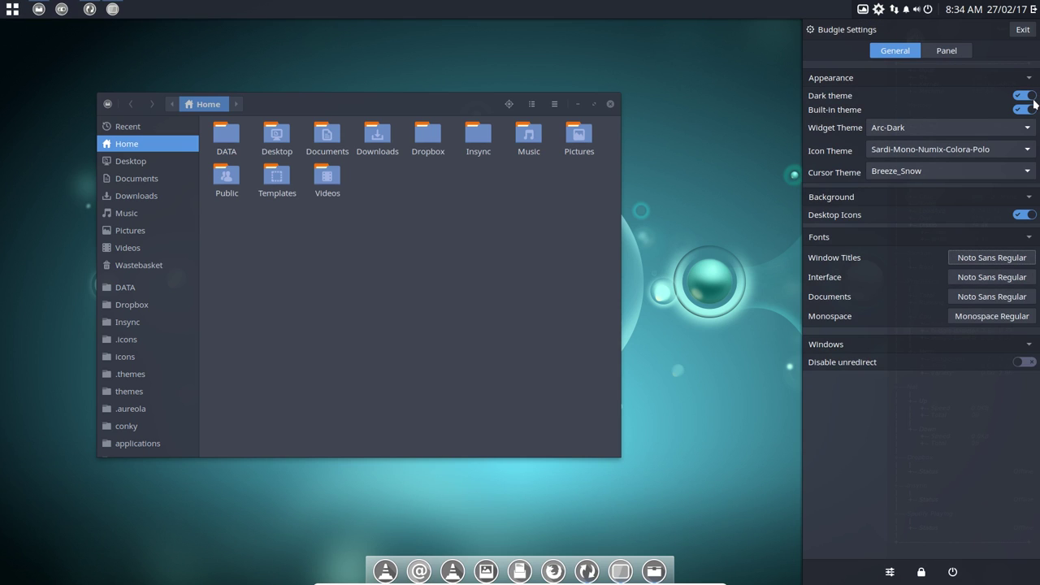
{"action": "left_click", "coordinate": [1022, 97]}
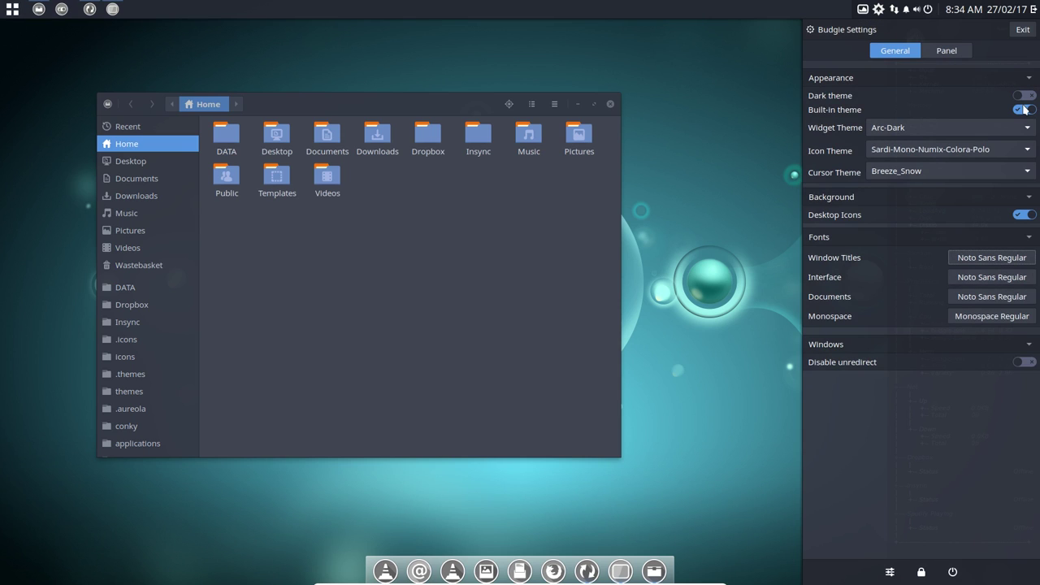
- With the built-in theme active, toggle the panel's Stylise regions and Shadow, leaving both enabled
{"action": "left_click", "coordinate": [967, 50]}
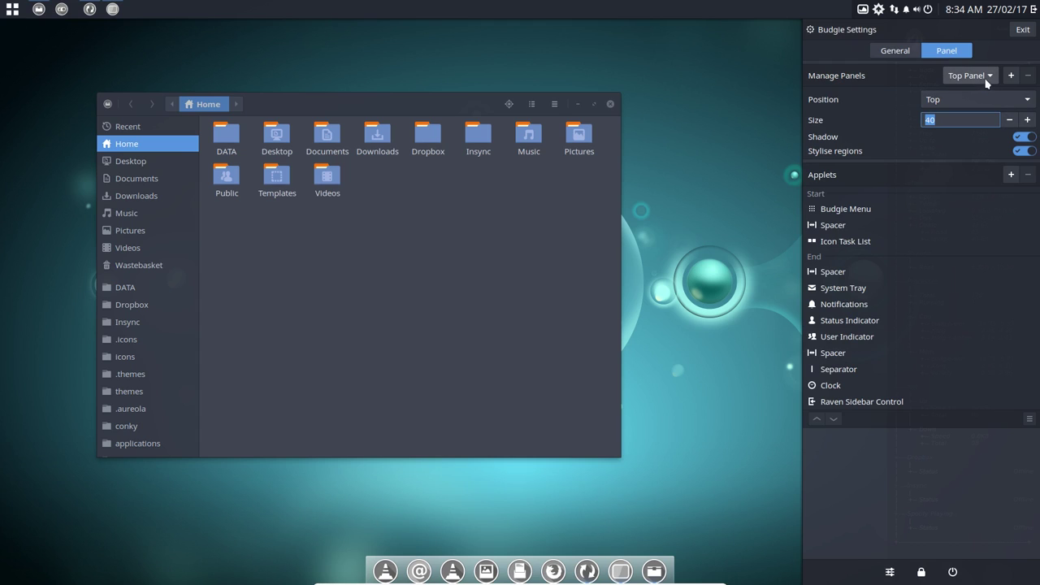
{"action": "left_click", "coordinate": [1020, 155]}
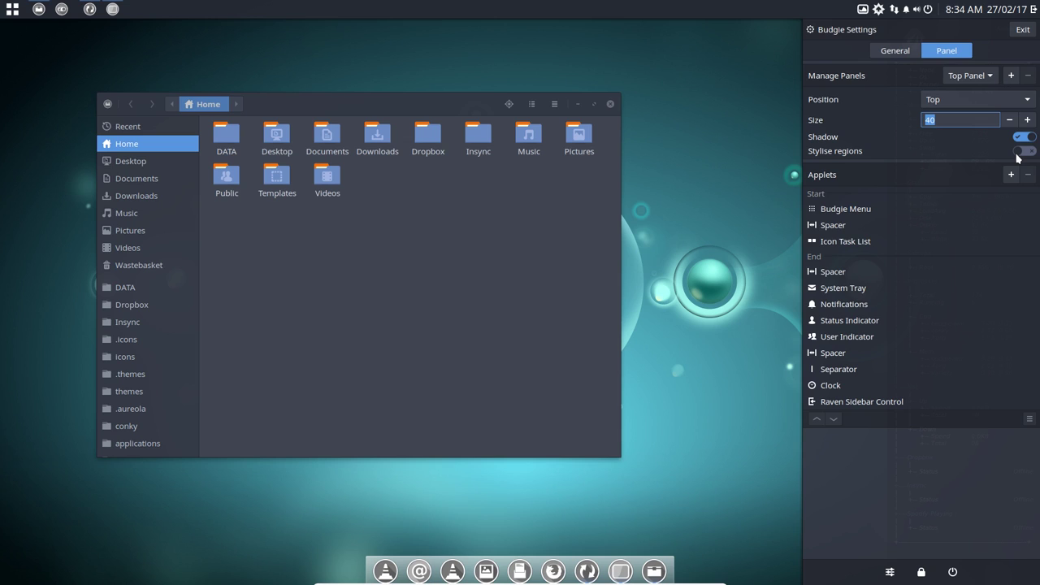
{"action": "left_click", "coordinate": [1023, 138]}
{"action": "left_click", "coordinate": [1027, 137]}
{"action": "left_click", "coordinate": [1030, 153]}
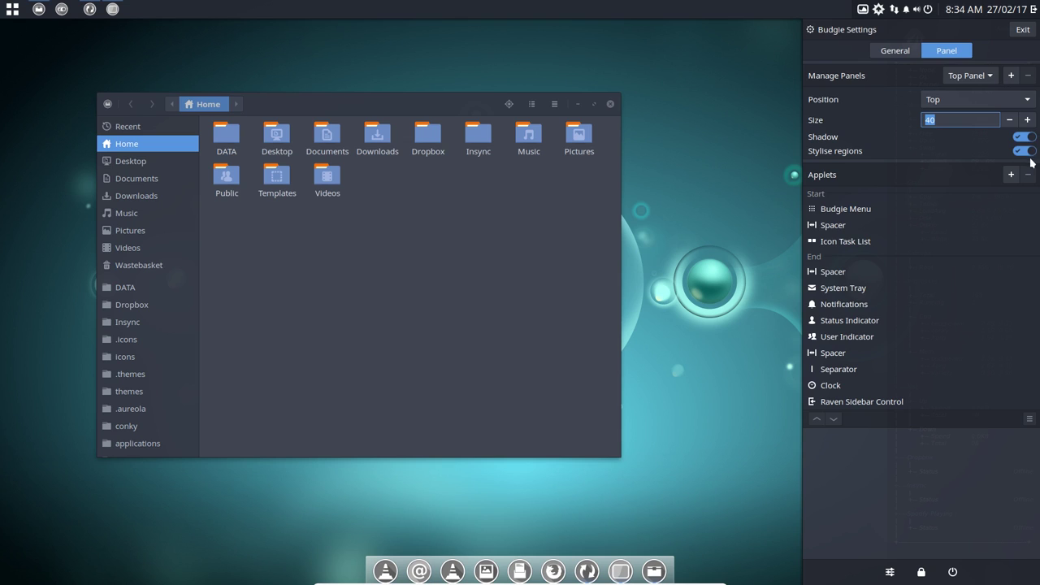
- Turn on Dark theme in the General settings and return to the Panel settings
{"action": "left_click", "coordinate": [900, 53]}
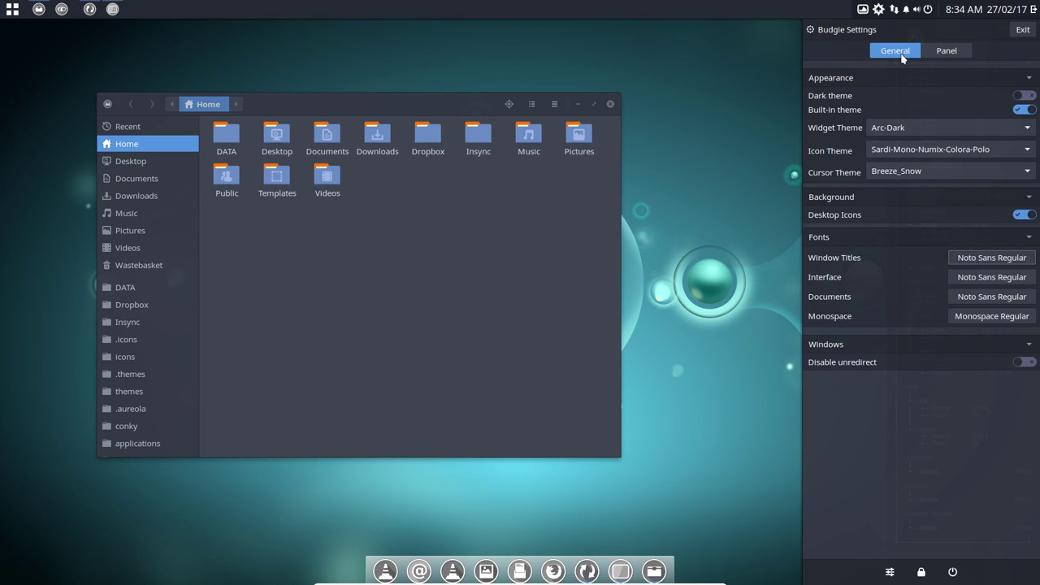
{"action": "left_click", "coordinate": [1030, 96]}
{"action": "left_click", "coordinate": [949, 55]}
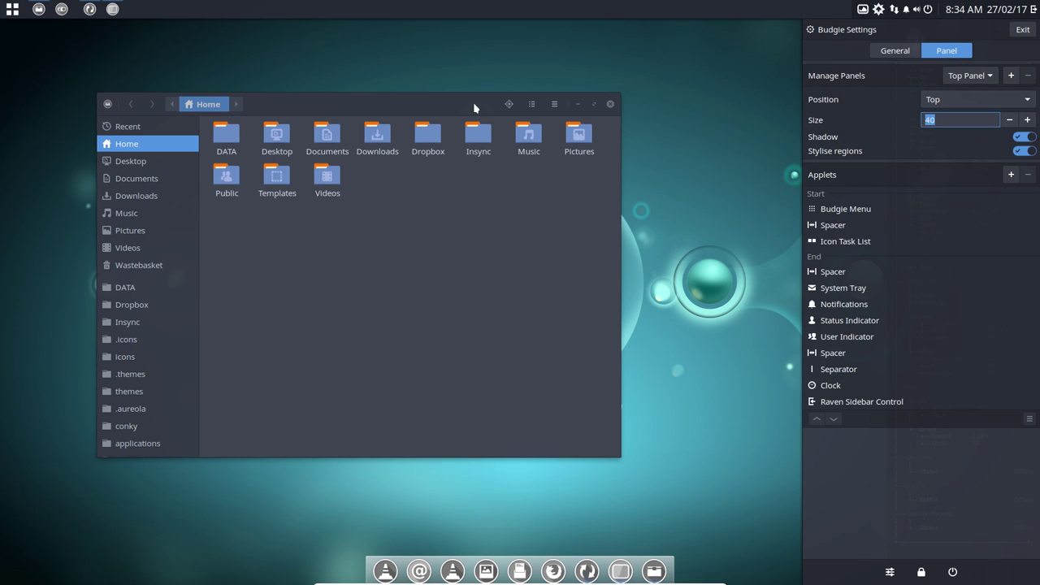
- Check the current application menu and open the settings of the Top Panel's Budgie Menu applet
{"action": "left_click", "coordinate": [10, 11]}
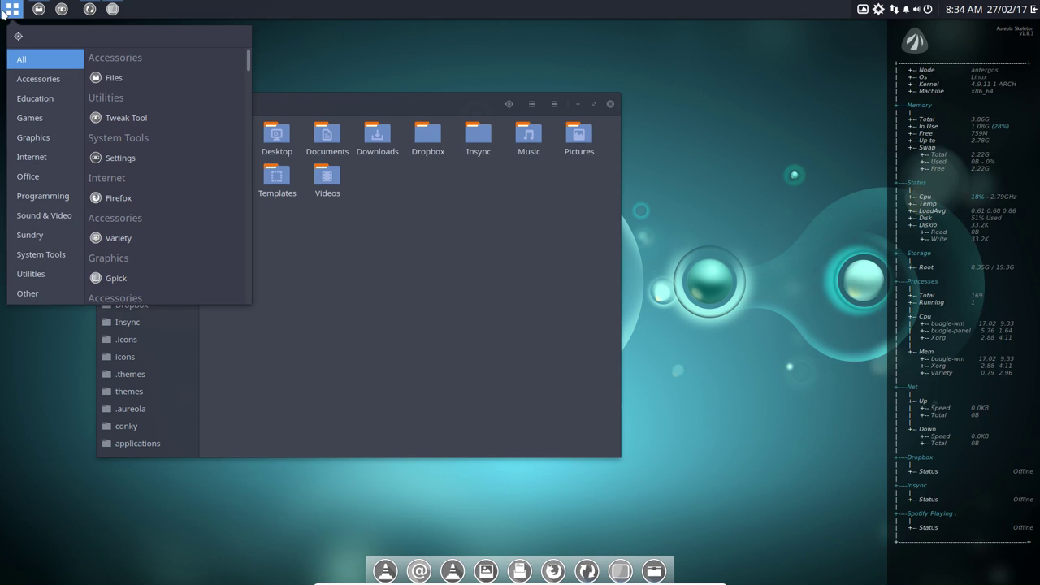
{"action": "left_click", "coordinate": [9, 12]}
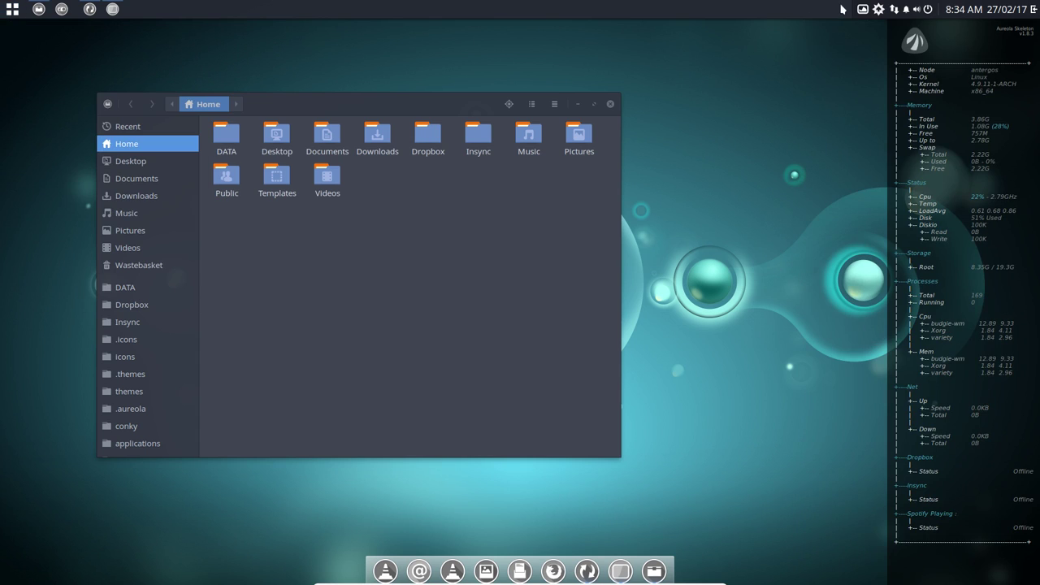
{"action": "left_click", "coordinate": [905, 10]}
{"action": "left_click", "coordinate": [905, 10]}
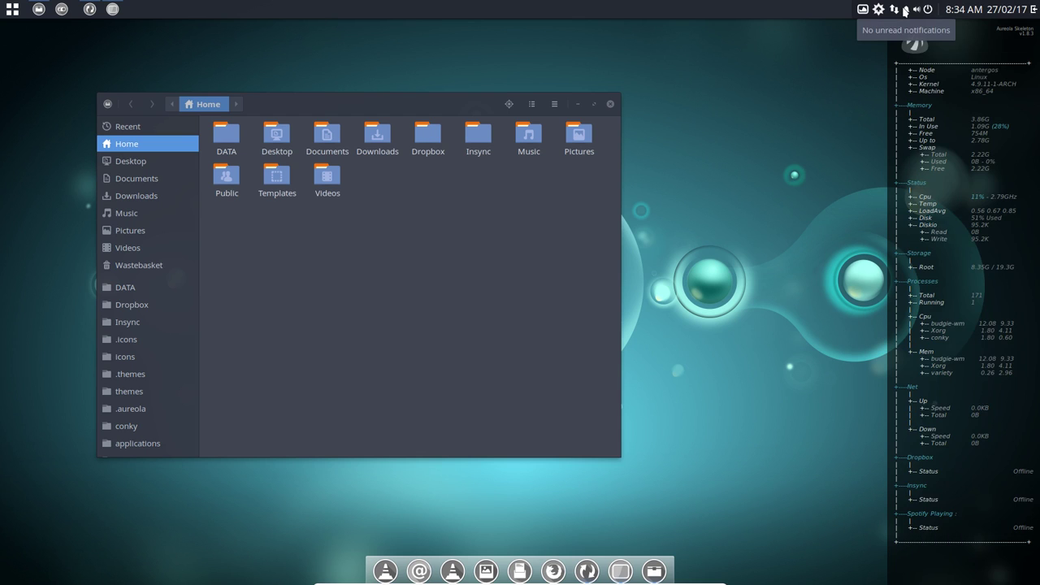
{"action": "left_click", "coordinate": [905, 10]}
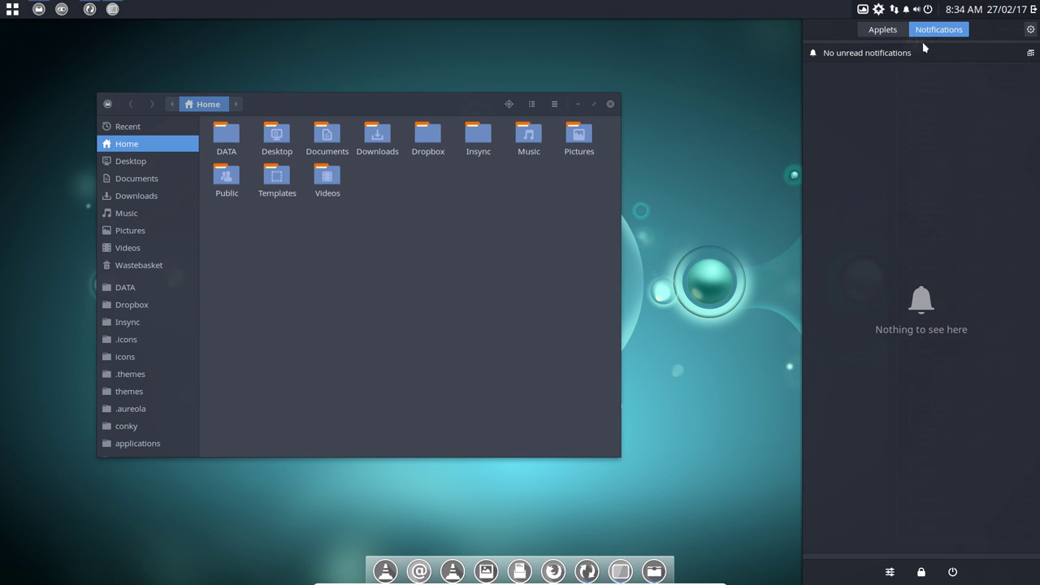
{"action": "left_click", "coordinate": [1031, 29]}
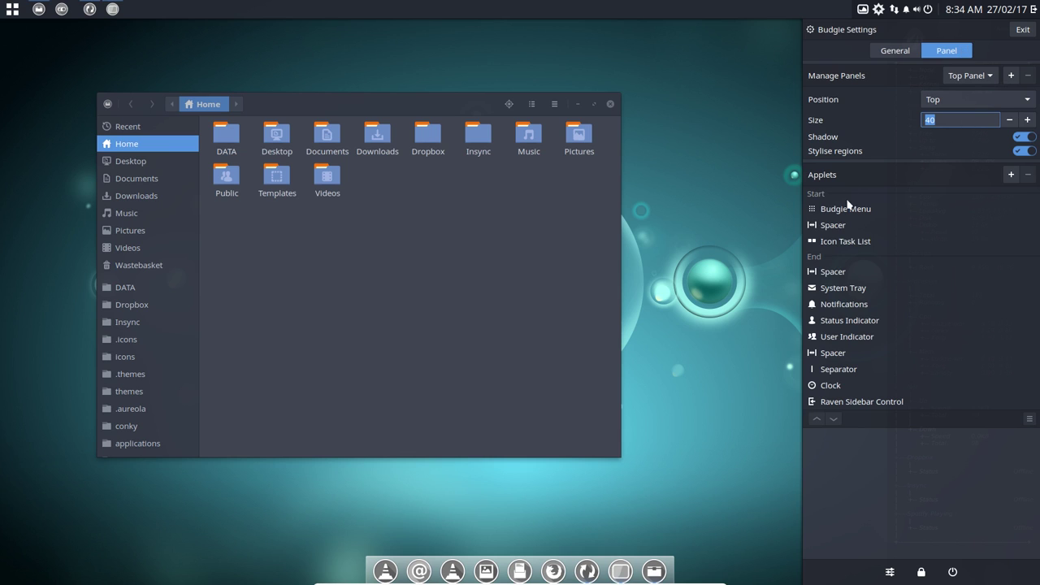
{"action": "left_click", "coordinate": [870, 210]}
{"action": "left_click", "coordinate": [1029, 419]}
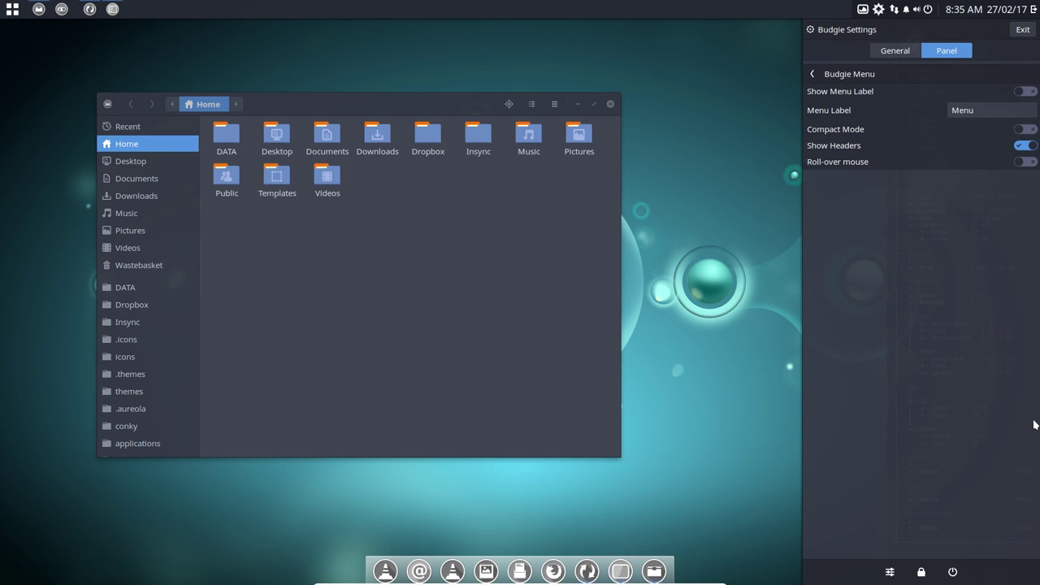
- Show the menu label with the text "Antergos Budgie" and preview the labelled application menu
{"action": "left_click", "coordinate": [1026, 91]}
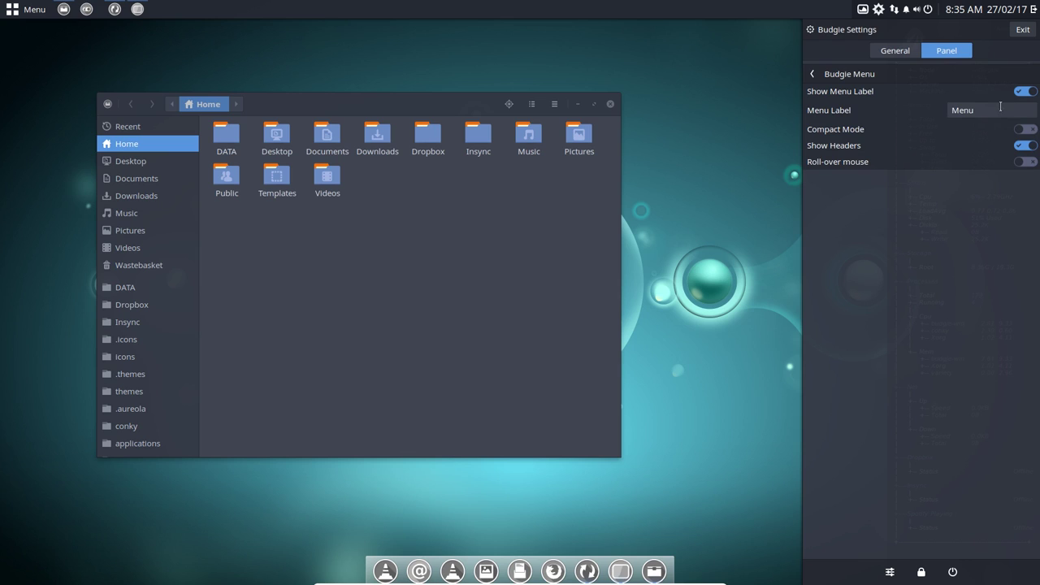
{"action": "key", "text": "Tab"}
{"action": "type", "text": "An"}
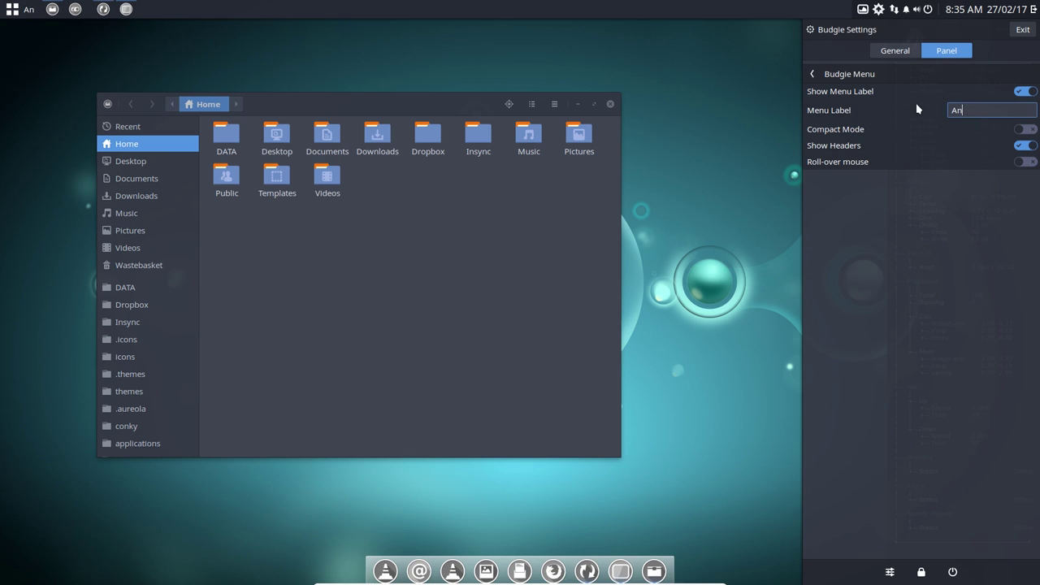
{"action": "type", "text": "tergos Budgie"}
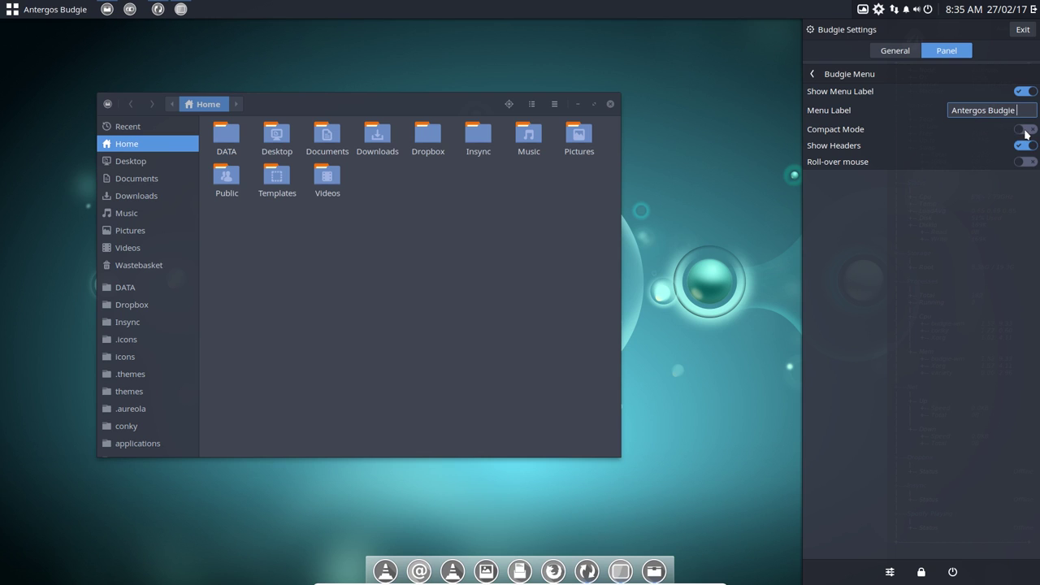
{"action": "left_click", "coordinate": [43, 9]}
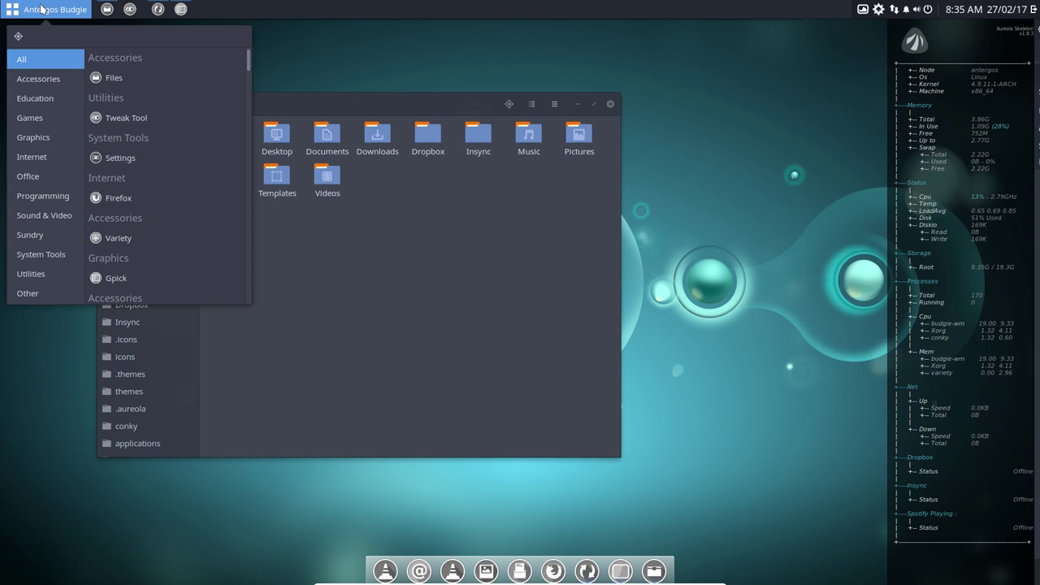
{"action": "left_click", "coordinate": [853, 113]}
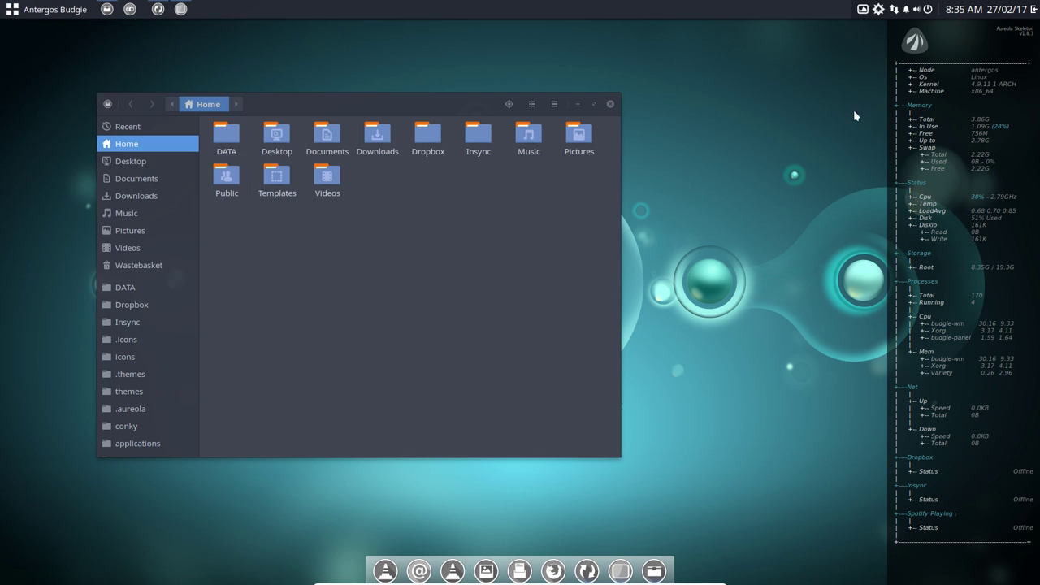
- Enable Compact Mode for the Budgie Menu applet and open the application menu to preview the layout
{"action": "left_click", "coordinate": [1030, 10]}
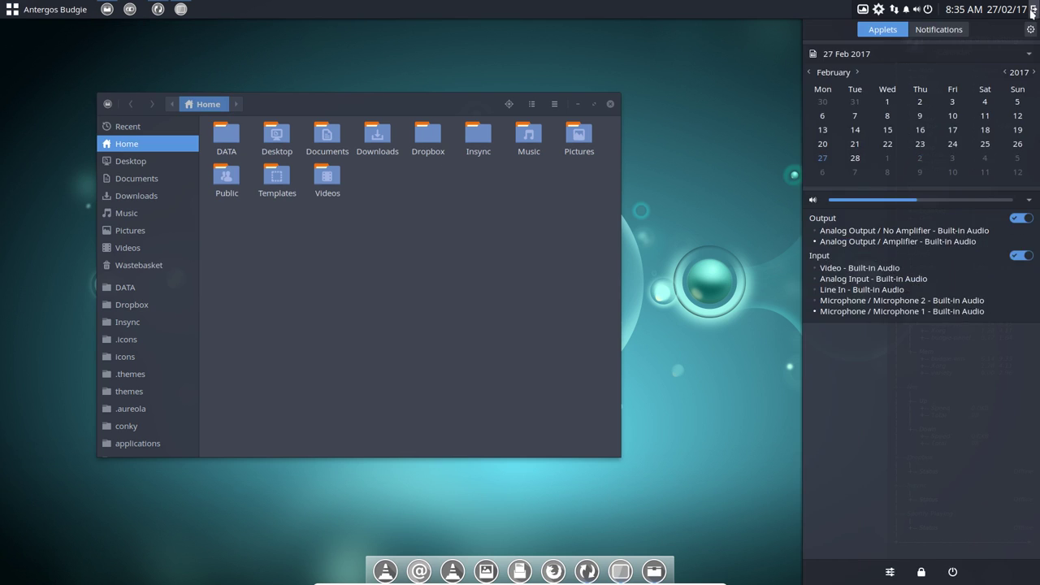
{"action": "left_click", "coordinate": [1032, 12]}
{"action": "left_click", "coordinate": [1033, 10]}
{"action": "right_click", "coordinate": [1031, 11]}
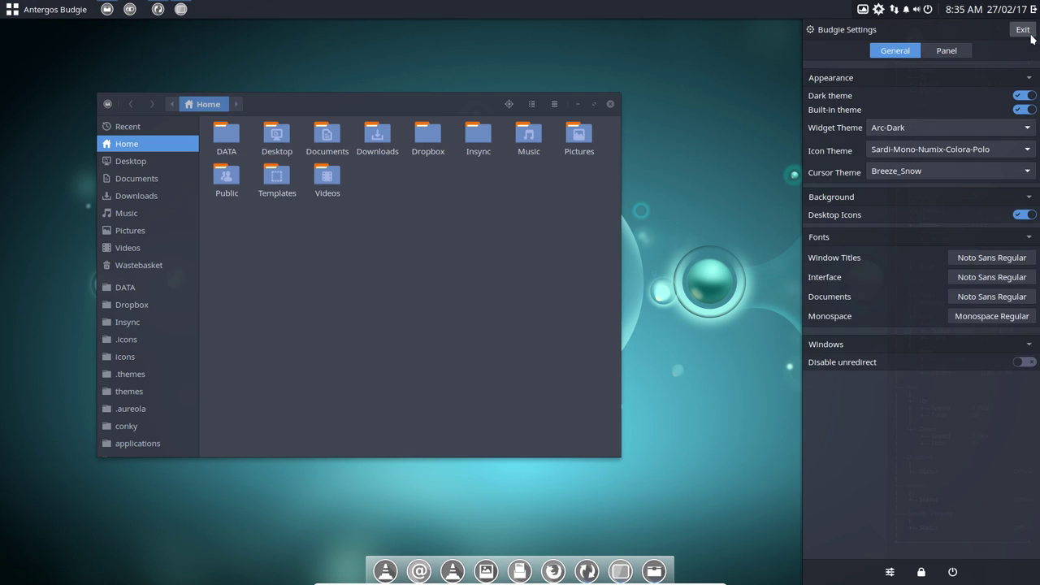
{"action": "left_click", "coordinate": [959, 51]}
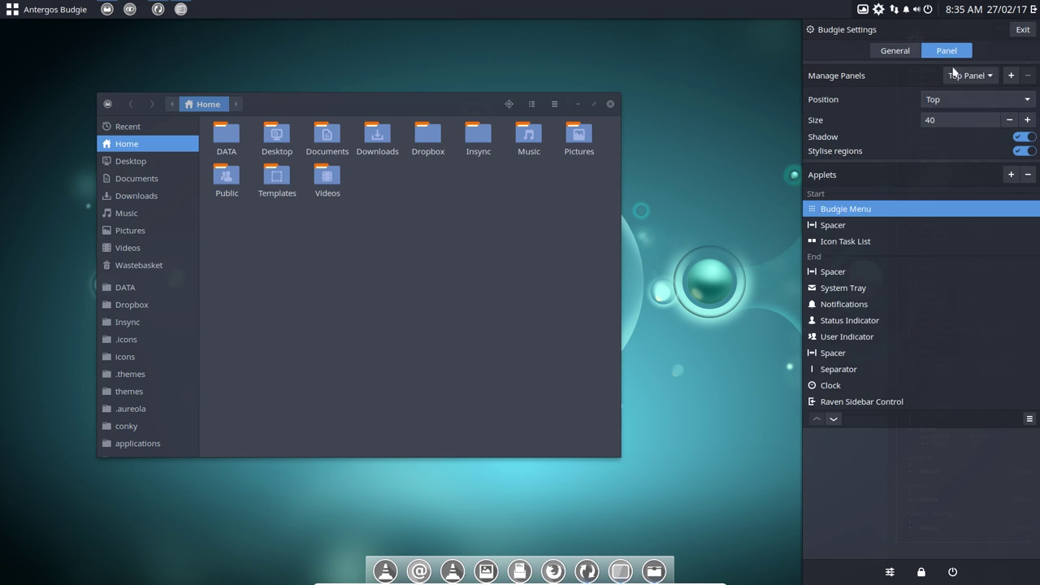
{"action": "left_click", "coordinate": [1028, 420]}
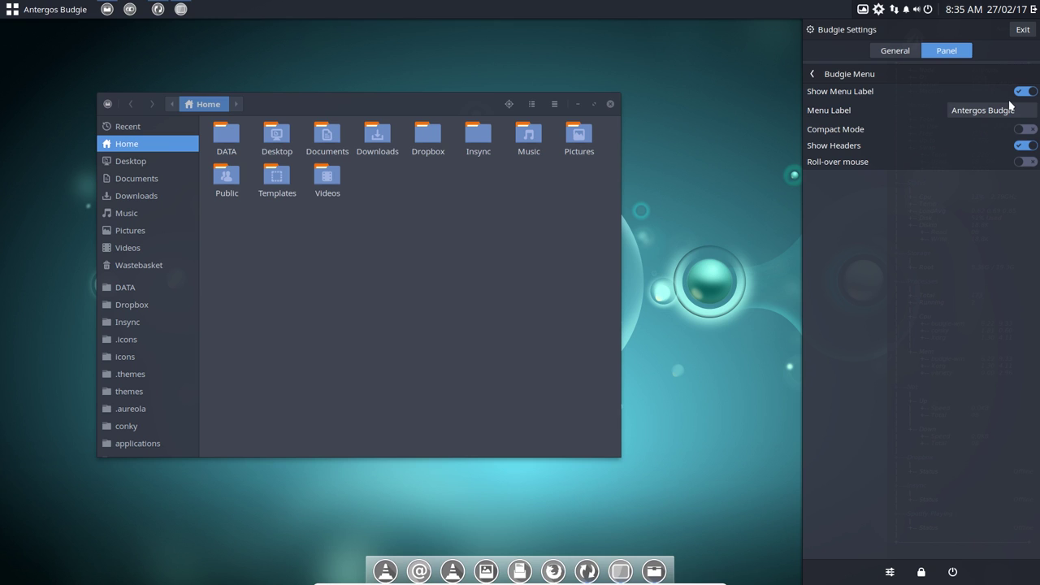
{"action": "left_click", "coordinate": [1025, 131]}
{"action": "left_click", "coordinate": [37, 11]}
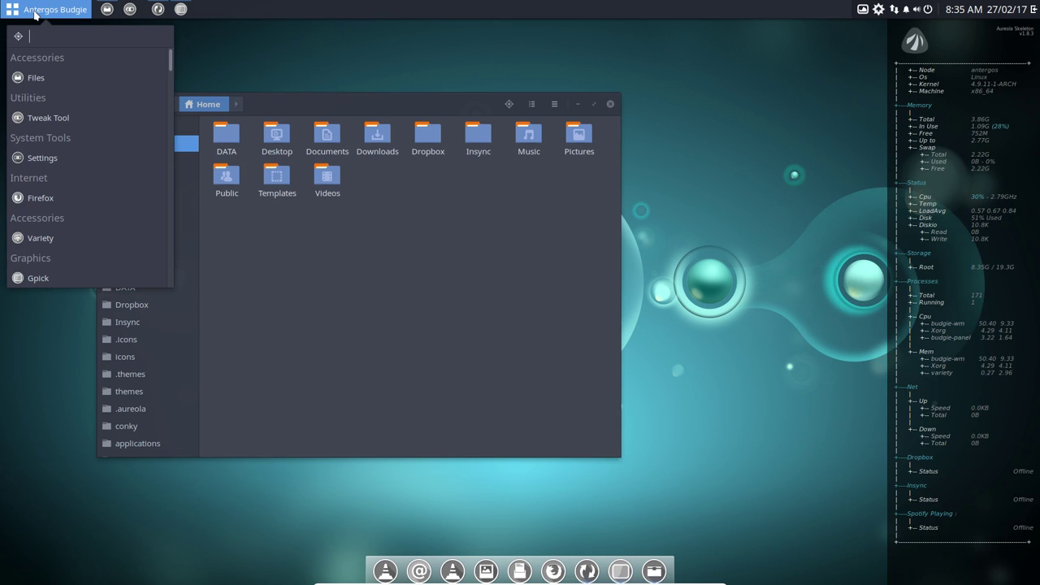
- Return to the Budgie Menu applet's settings, turn Compact Mode off and turn Roll-over mouse on
{"action": "right_click", "coordinate": [971, 10]}
{"action": "left_click", "coordinate": [942, 52]}
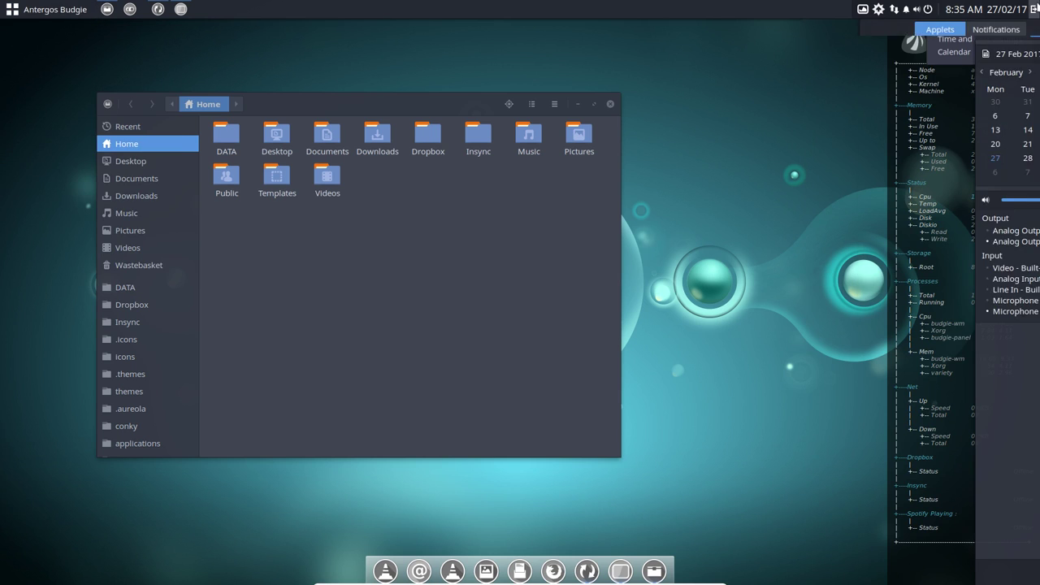
{"action": "left_click", "coordinate": [1034, 10]}
{"action": "left_click", "coordinate": [1033, 10]}
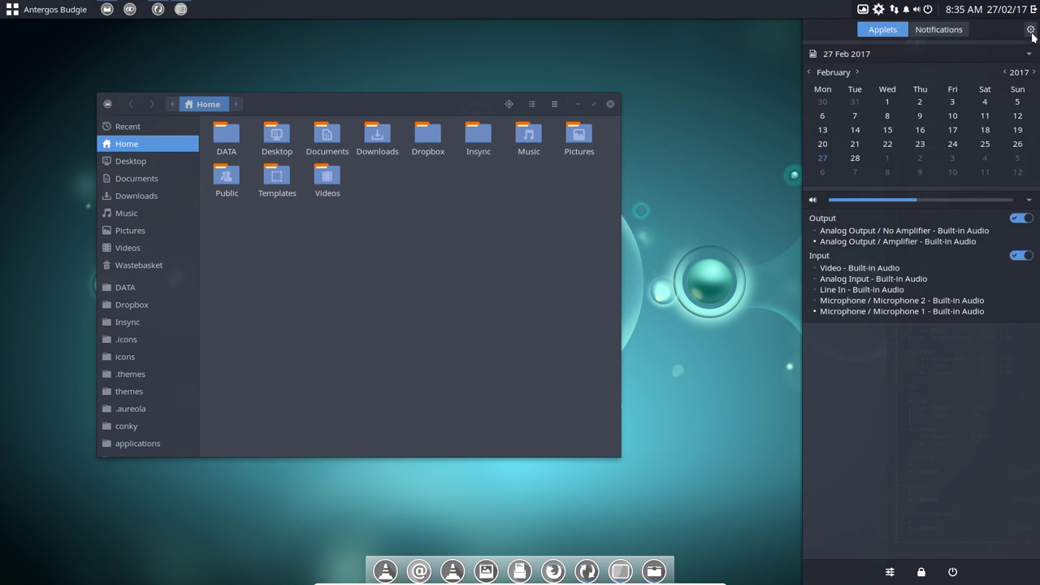
{"action": "left_click", "coordinate": [1031, 30]}
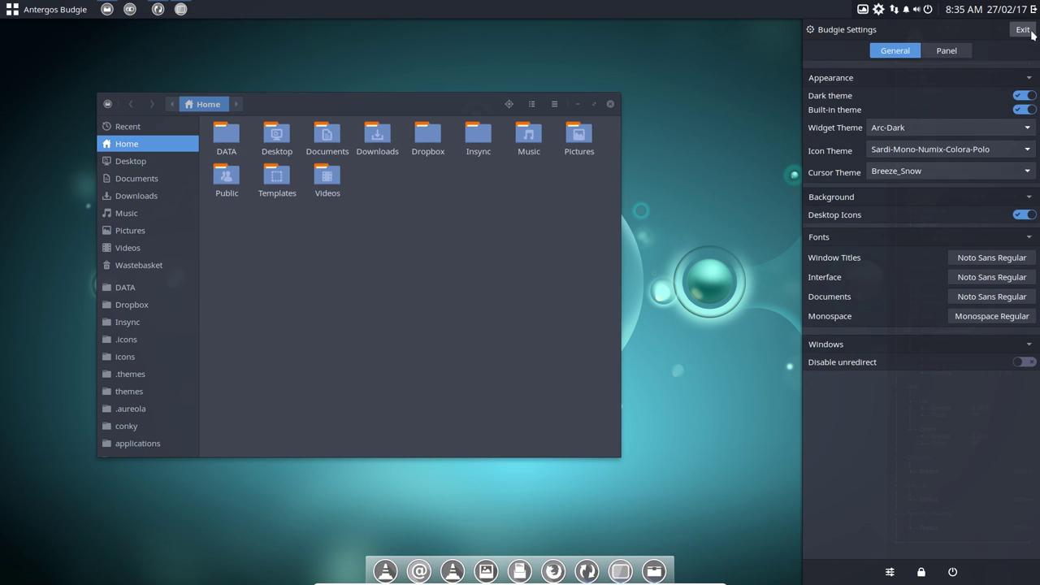
{"action": "left_click", "coordinate": [945, 53]}
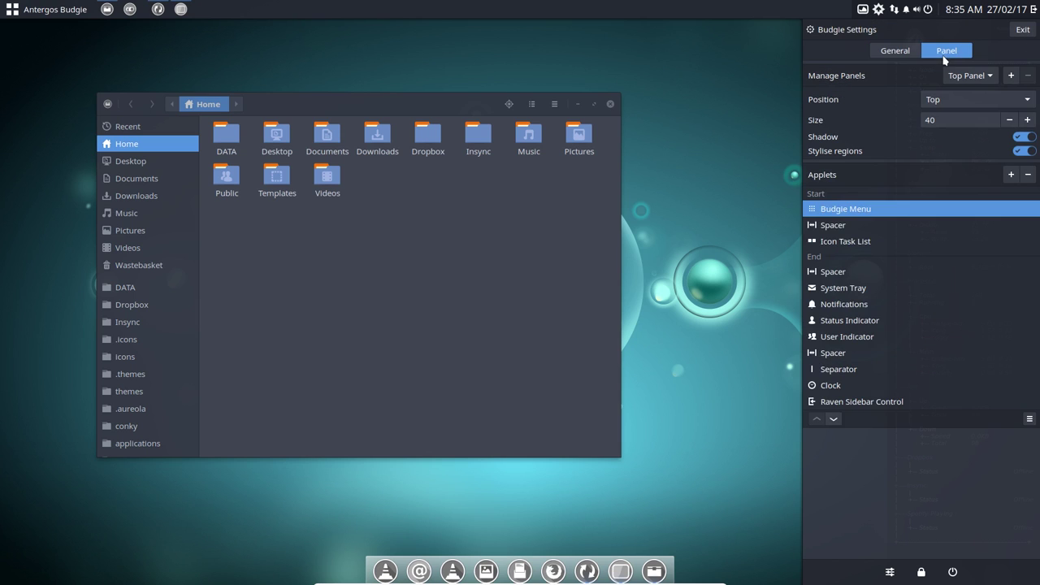
{"action": "left_click", "coordinate": [1029, 419]}
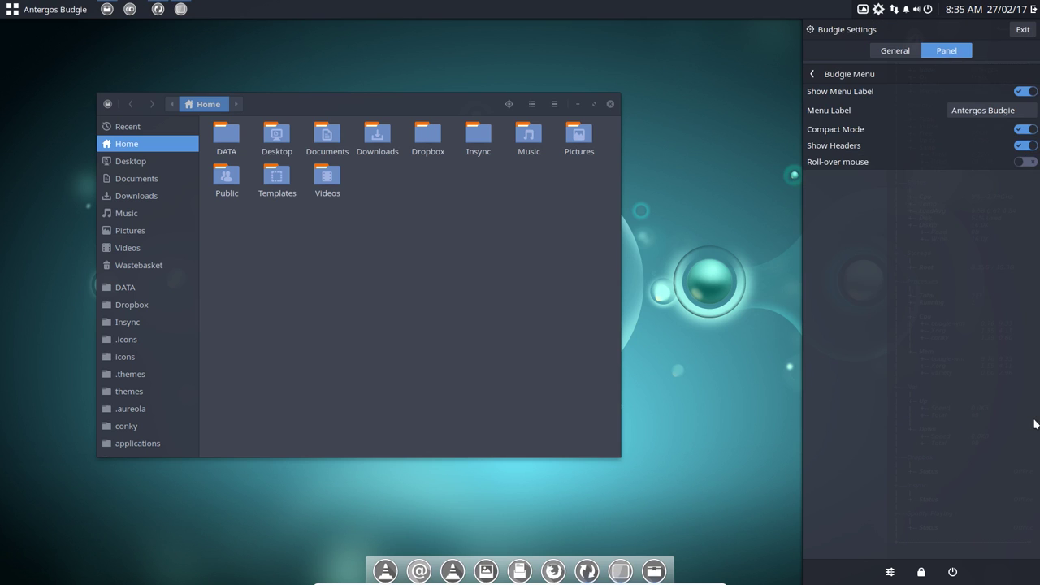
{"action": "left_click", "coordinate": [1023, 131]}
{"action": "left_click", "coordinate": [1032, 166]}
- Browse the application menu's categories by roll-over and look through the All list to its end, closing the menu
{"action": "mouse_move", "coordinate": [49, 10]}
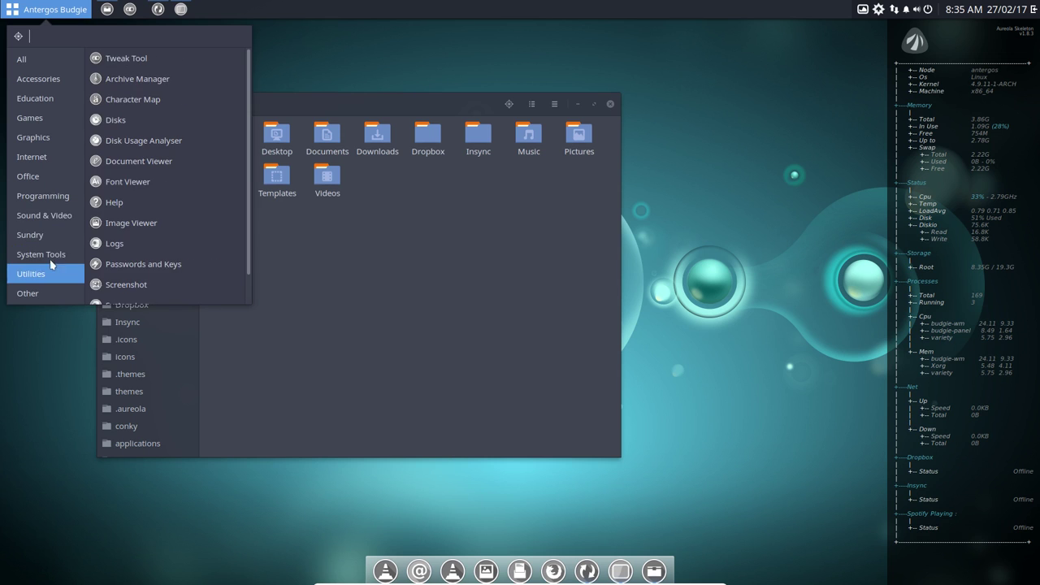
{"action": "mouse_move", "coordinate": [67, 120]}
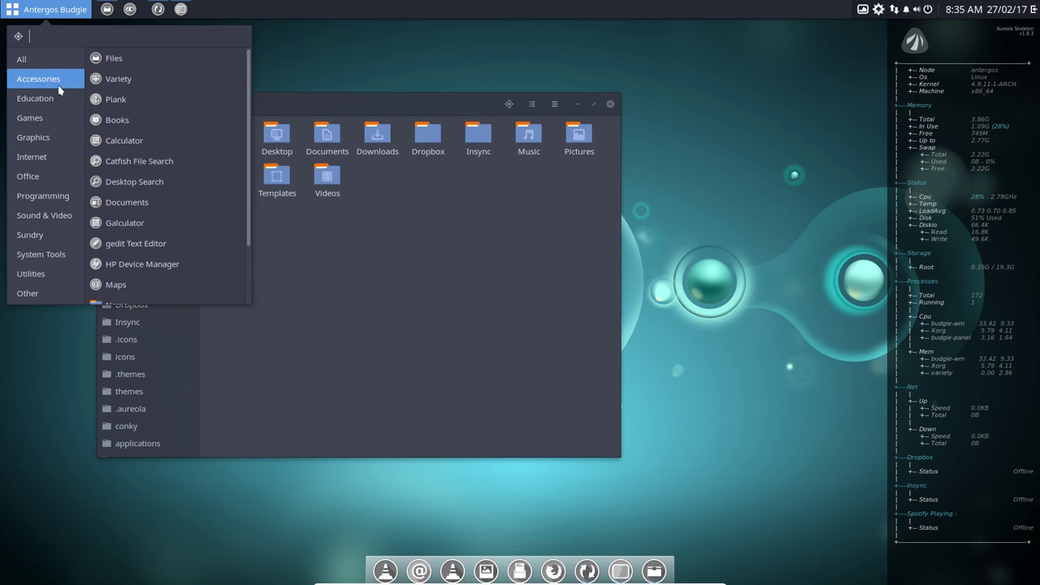
{"action": "mouse_move", "coordinate": [55, 147]}
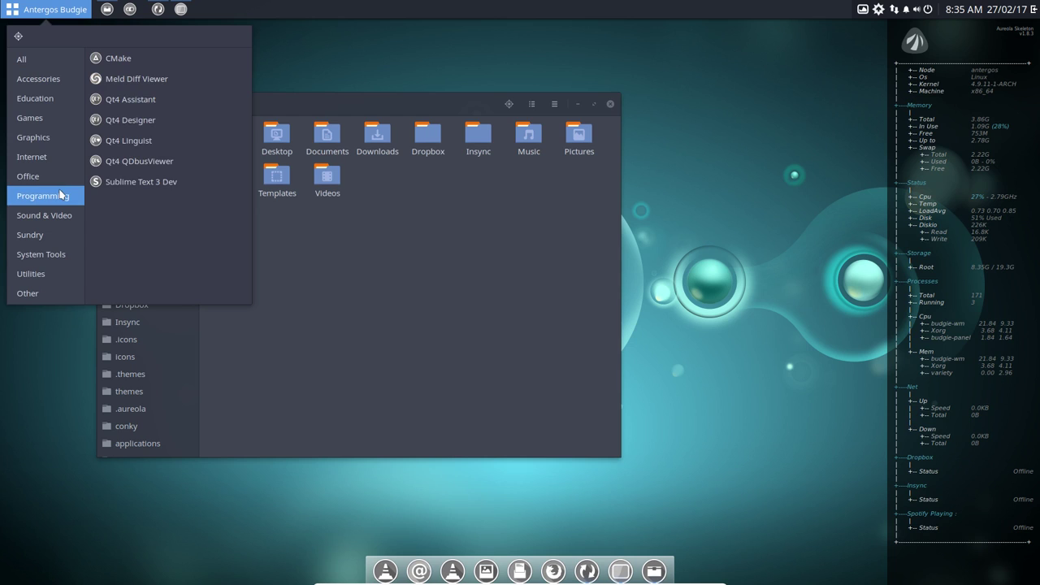
{"action": "mouse_move", "coordinate": [65, 165]}
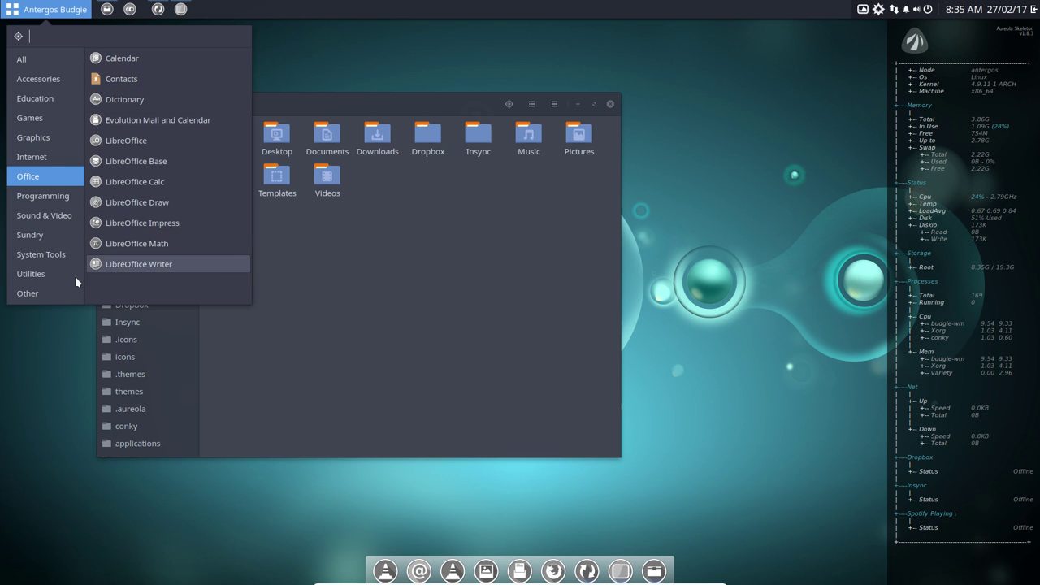
{"action": "mouse_move", "coordinate": [37, 55]}
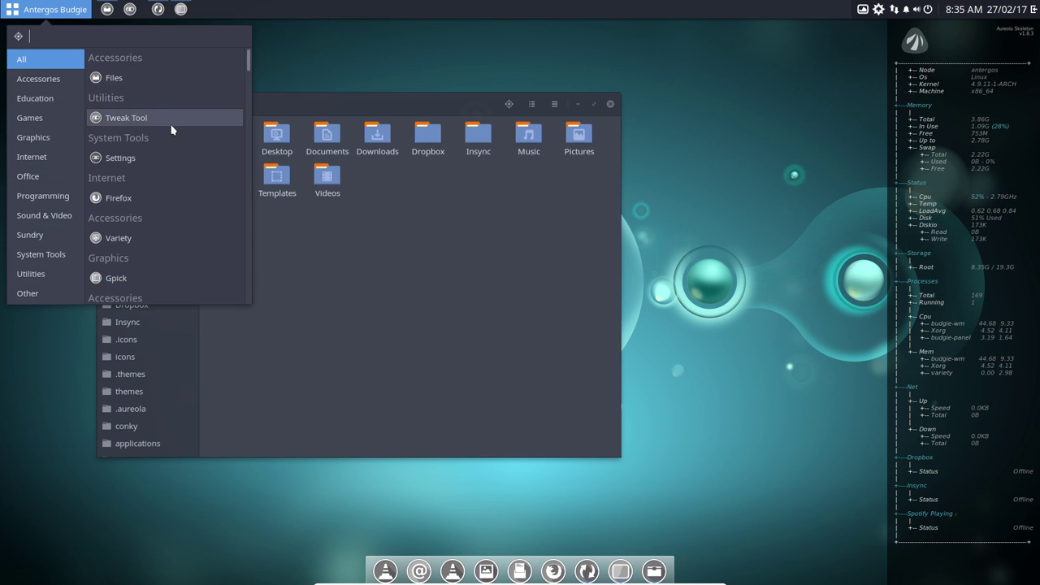
{"action": "scroll", "coordinate": [174, 166], "scroll_direction": "down", "scroll_amount": 1}
{"action": "scroll", "coordinate": [174, 167], "scroll_direction": "down", "scroll_amount": 15}
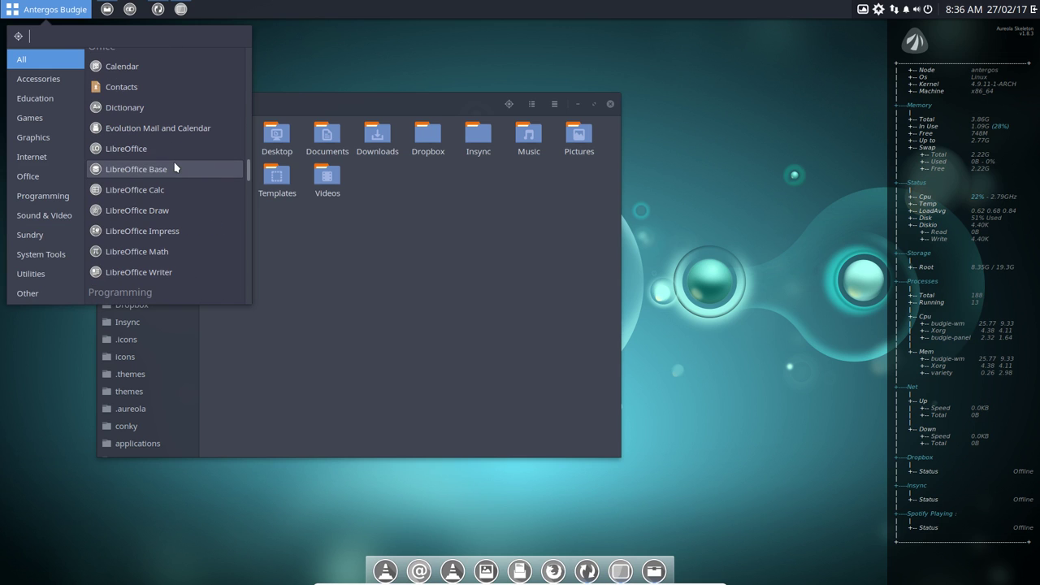
{"action": "scroll", "coordinate": [174, 167], "scroll_direction": "down", "scroll_amount": 12}
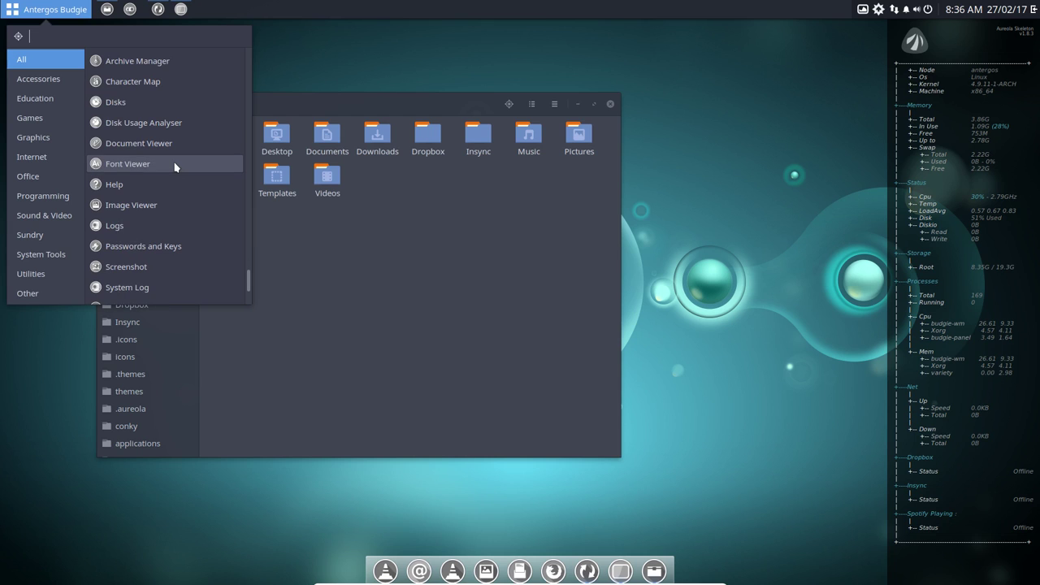
{"action": "left_click", "coordinate": [329, 257]}
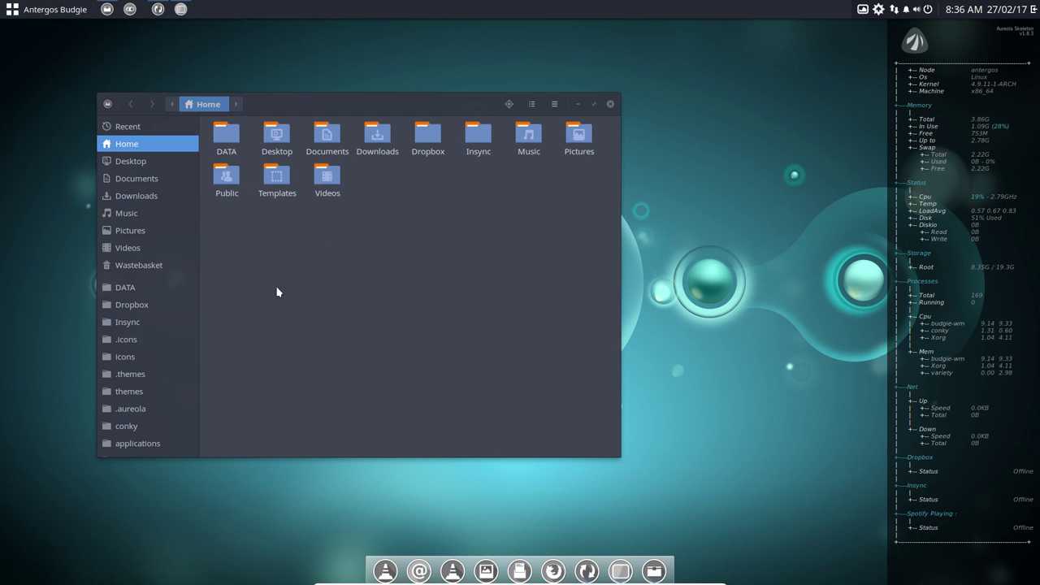
- Open the applications folder in a maximized file manager window and examine the launcher icons, including Contacts and GNOME Shell integration
{"action": "left_click", "coordinate": [143, 442]}
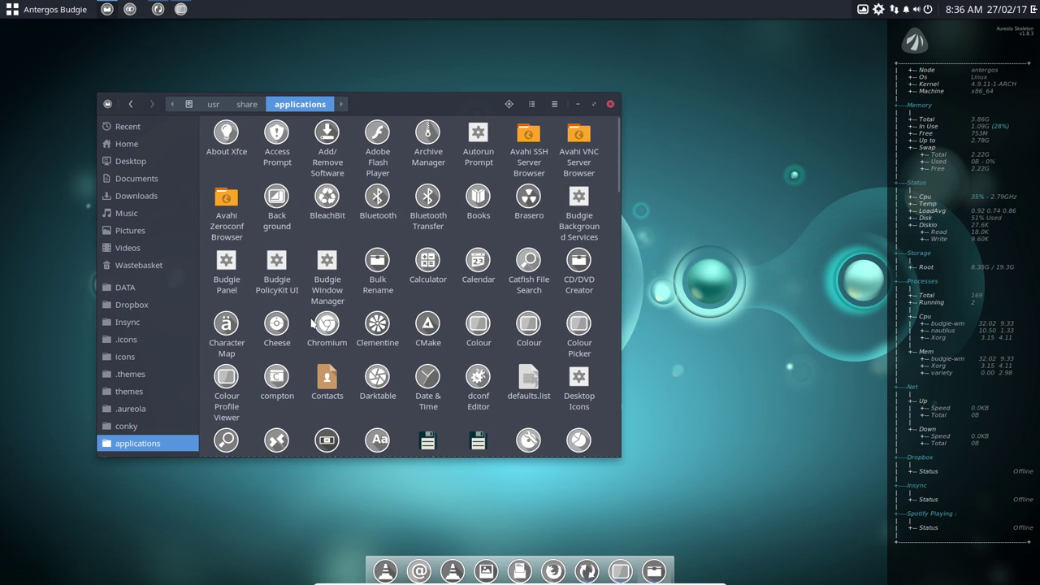
{"action": "left_click", "coordinate": [327, 378]}
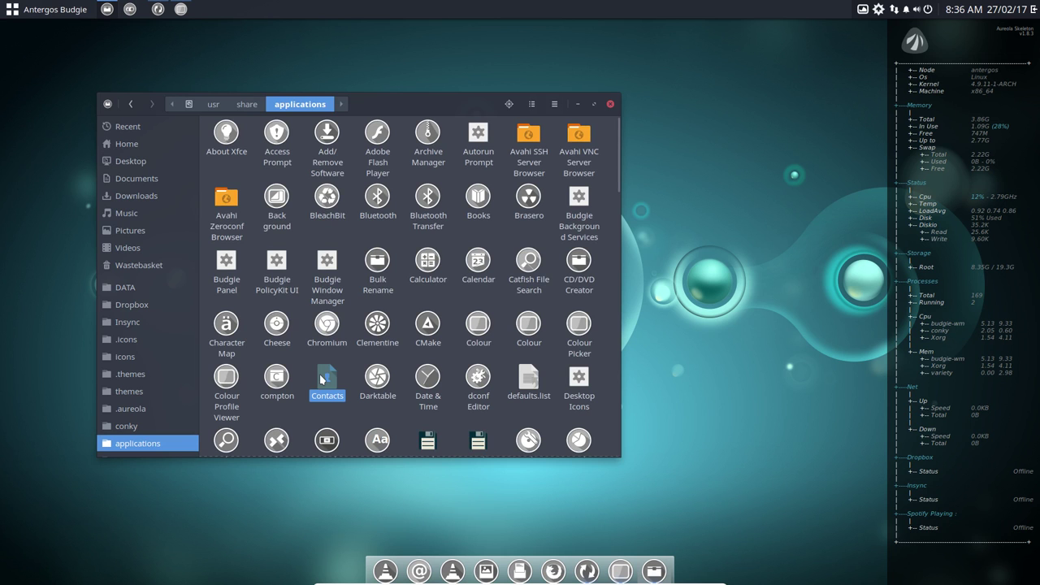
{"action": "double_click", "coordinate": [478, 103]}
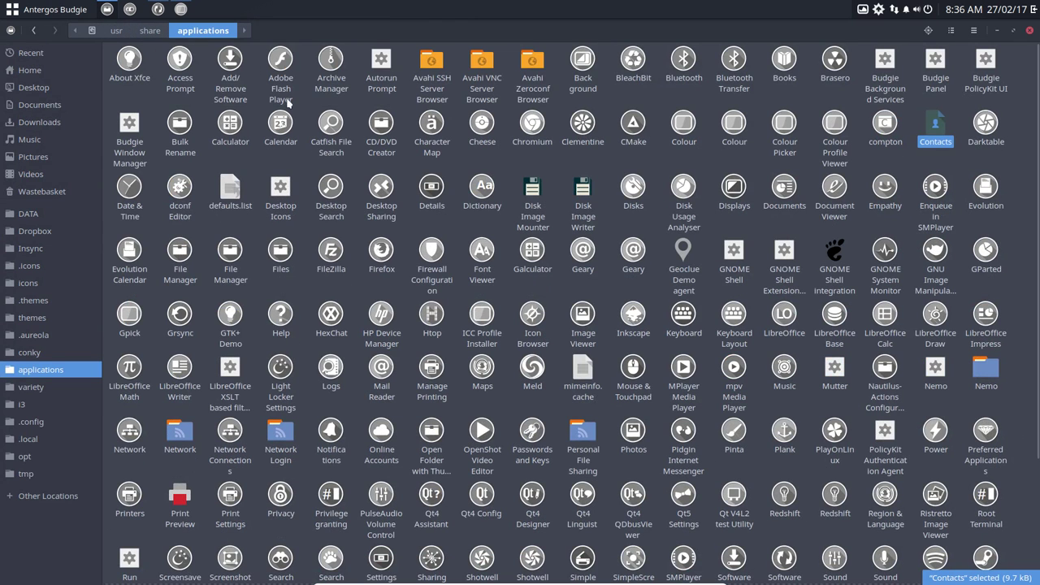
{"action": "scroll", "coordinate": [367, 221], "scroll_direction": "down", "scroll_amount": 4}
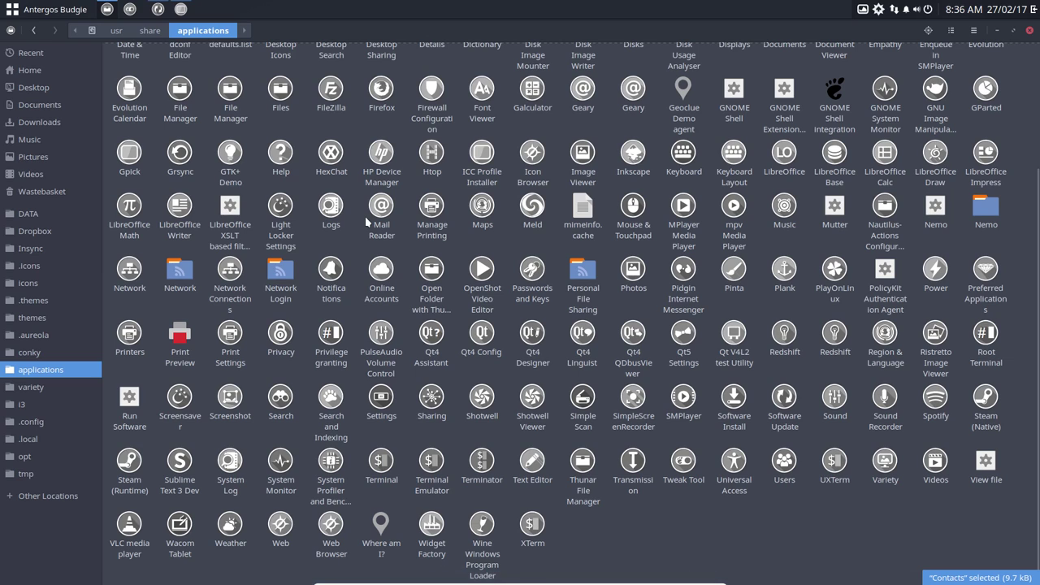
{"action": "scroll", "coordinate": [366, 221], "scroll_direction": "up", "scroll_amount": 4}
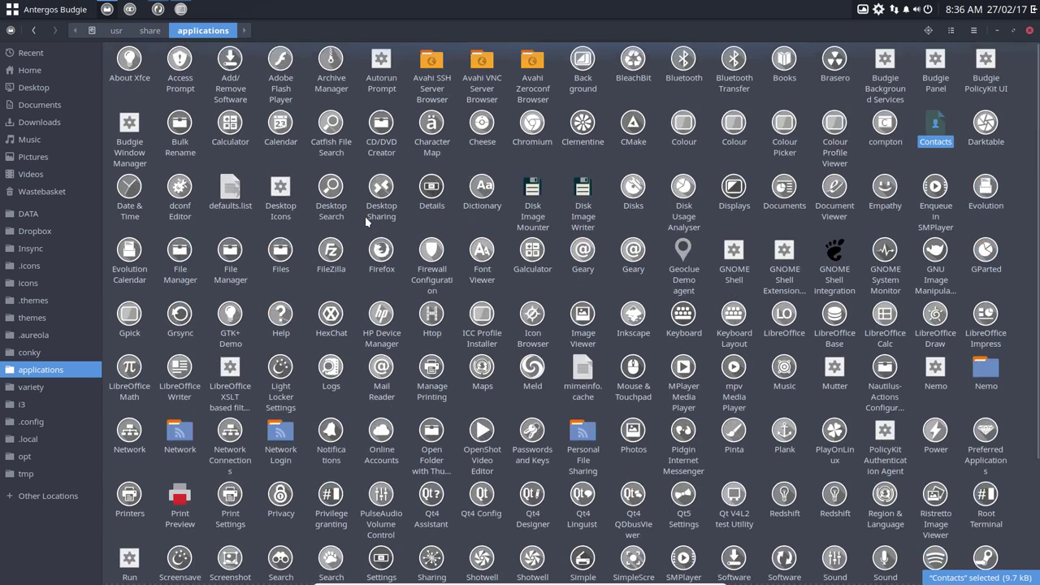
{"action": "left_click", "coordinate": [837, 259]}
{"action": "scroll", "coordinate": [785, 365], "scroll_direction": "down", "scroll_amount": 4}
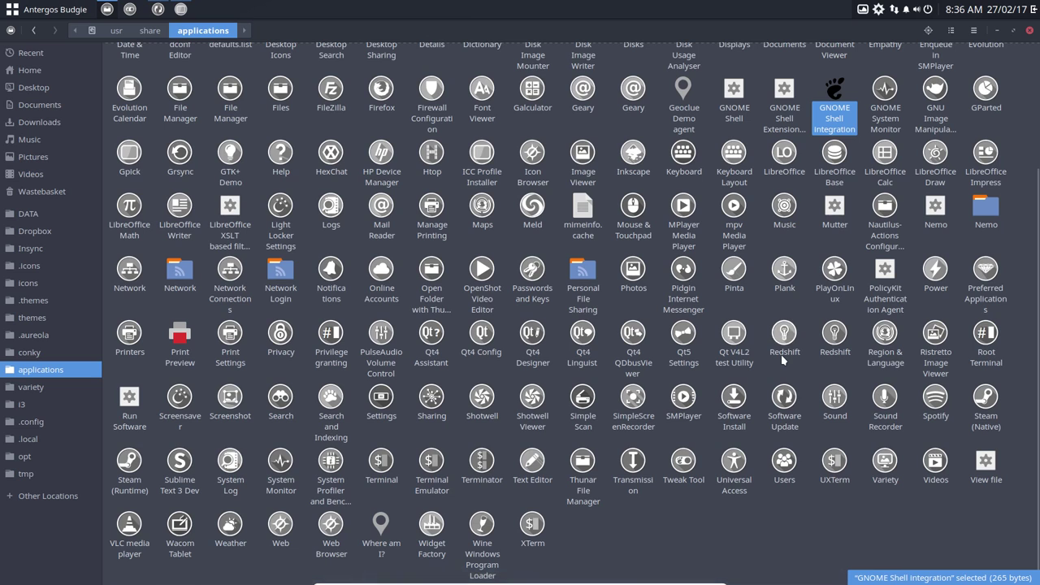
- Open the Contacts launcher from the applications folder with Sublime Text 3 Dev and maximize the editor window
{"action": "scroll", "coordinate": [783, 360], "scroll_direction": "up", "scroll_amount": 4}
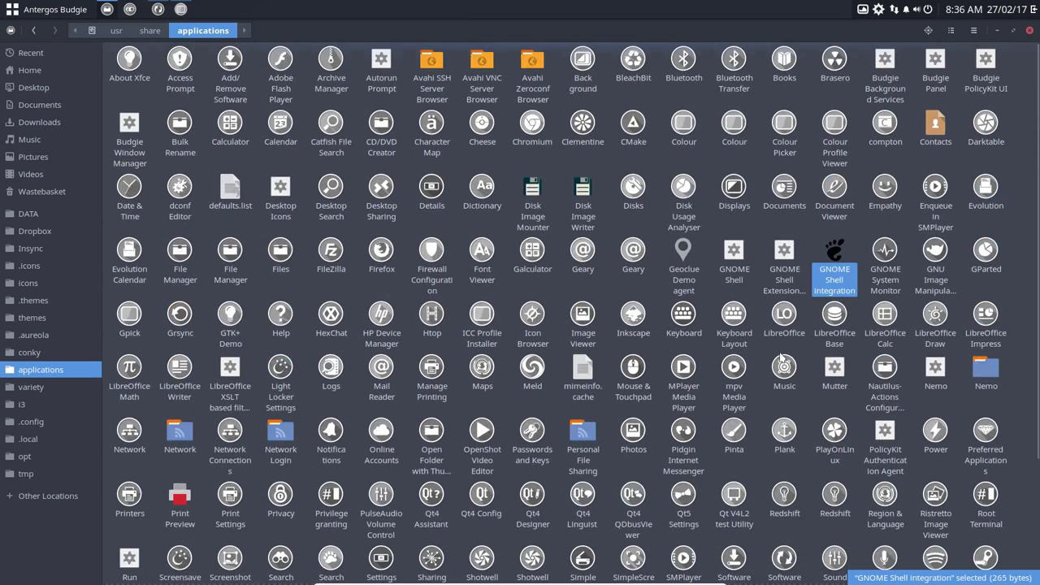
{"action": "right_click", "coordinate": [933, 126]}
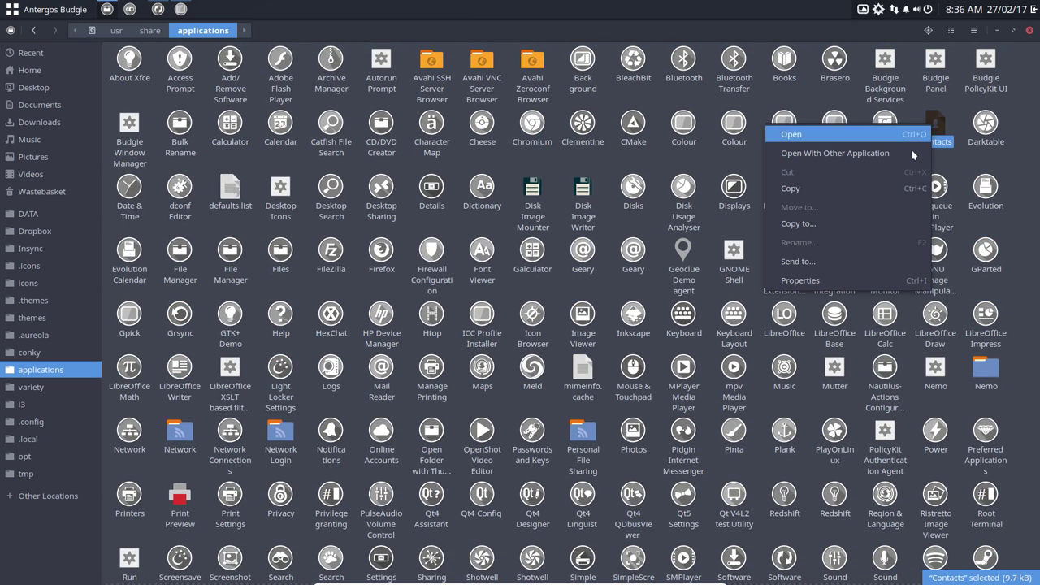
{"action": "left_click", "coordinate": [878, 155]}
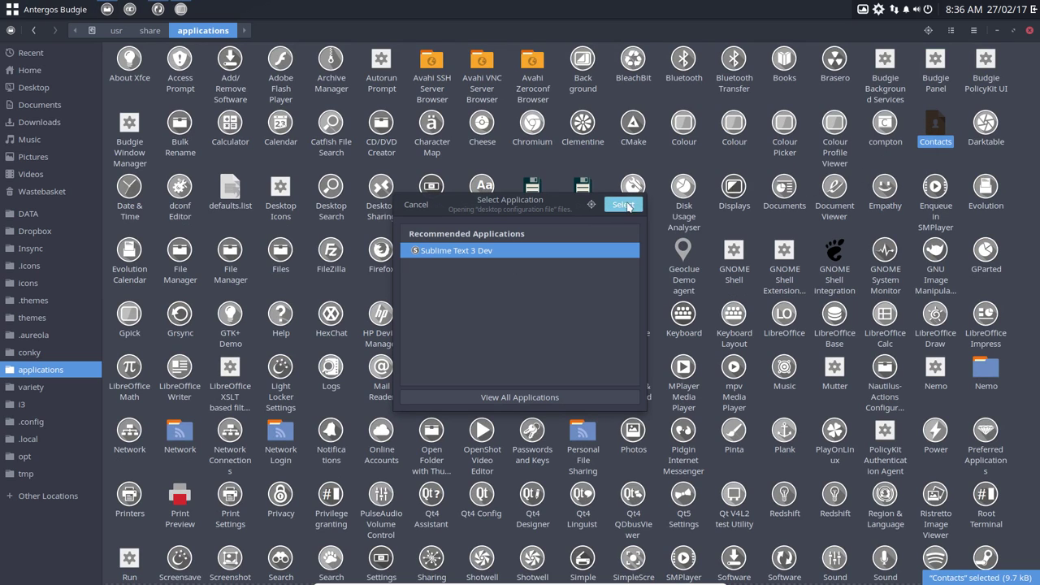
{"action": "left_click", "coordinate": [623, 205]}
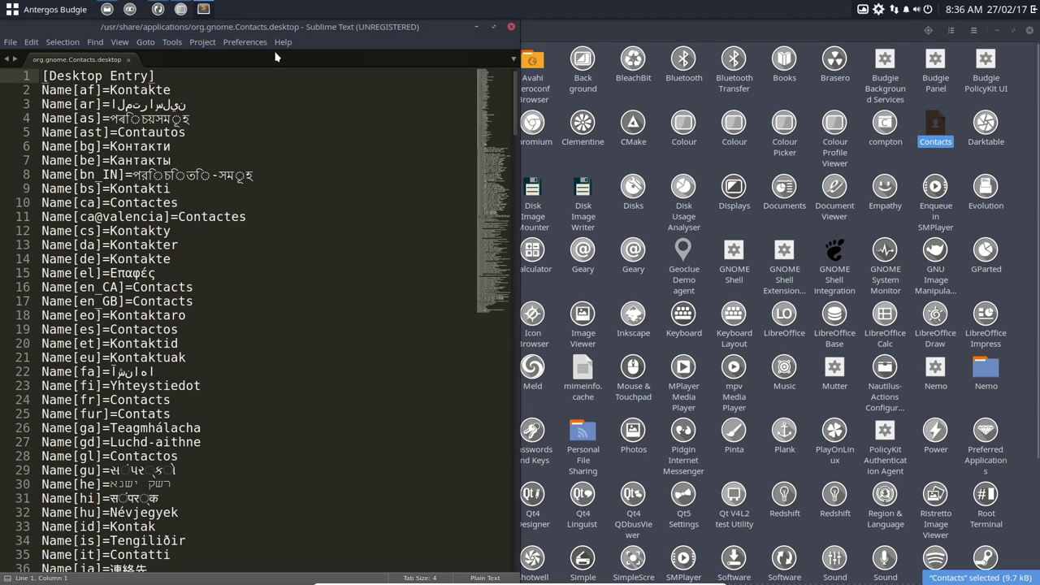
{"action": "double_click", "coordinate": [281, 26]}
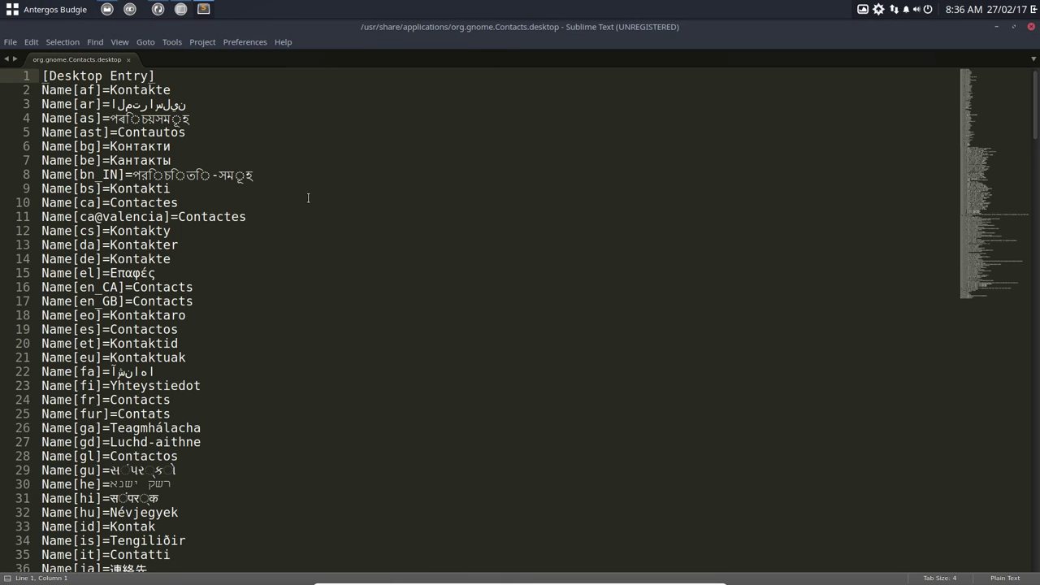
- Replace the Icon value on line 204 of org.gnome.Contacts.desktop with "contact" and save the file, authorising with the account password
{"action": "scroll", "coordinate": [297, 236], "scroll_direction": "down", "scroll_amount": 20}
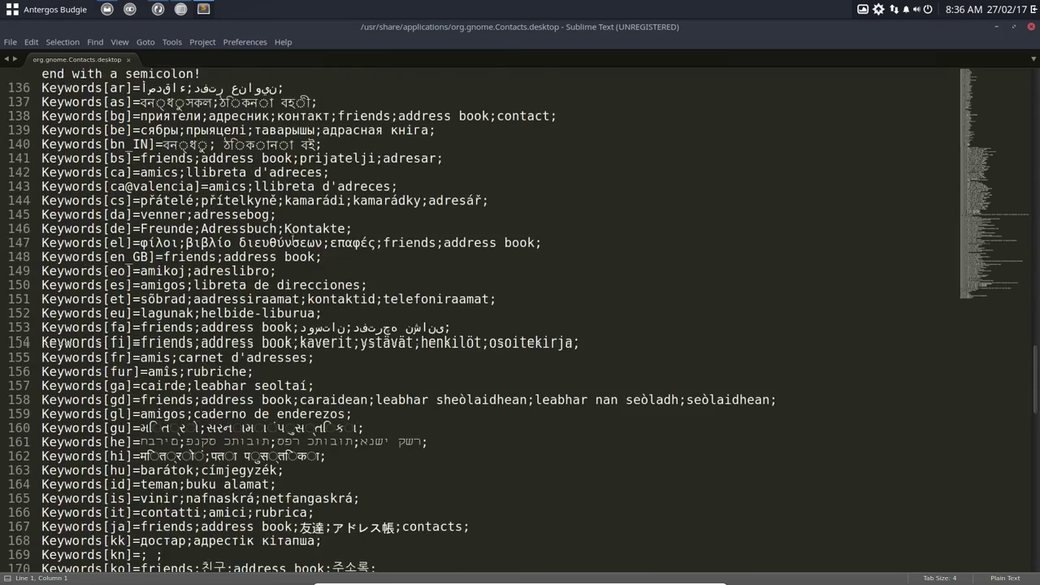
{"action": "scroll", "coordinate": [293, 238], "scroll_direction": "down", "scroll_amount": 20}
{"action": "scroll", "coordinate": [293, 240], "scroll_direction": "up", "scroll_amount": 7}
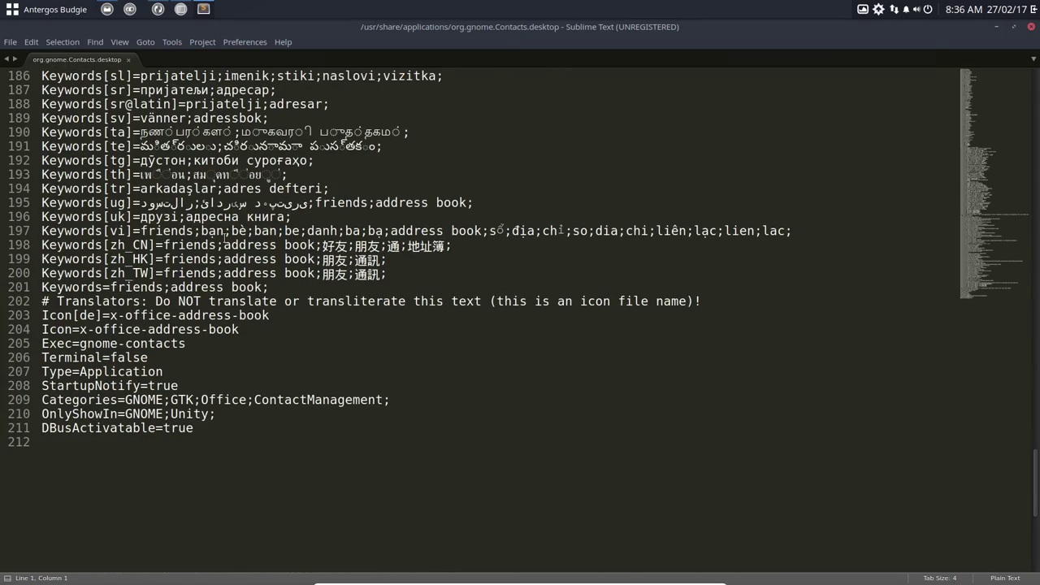
{"action": "left_click_drag", "start_coordinate": [80, 329], "coordinate": [325, 329]}
{"action": "left_click", "coordinate": [72, 329]}
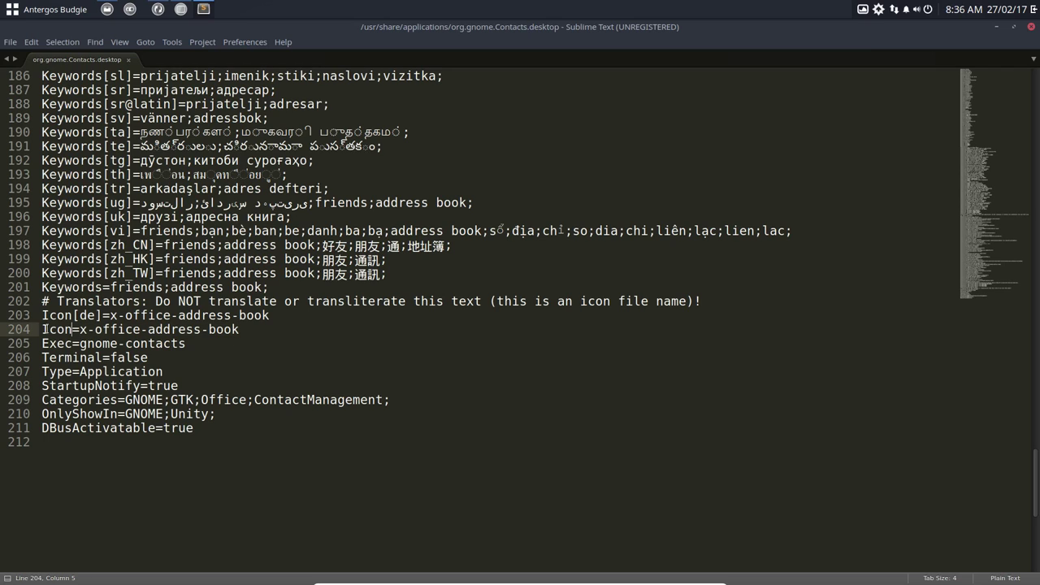
{"action": "left_click_drag", "start_coordinate": [80, 329], "coordinate": [251, 328]}
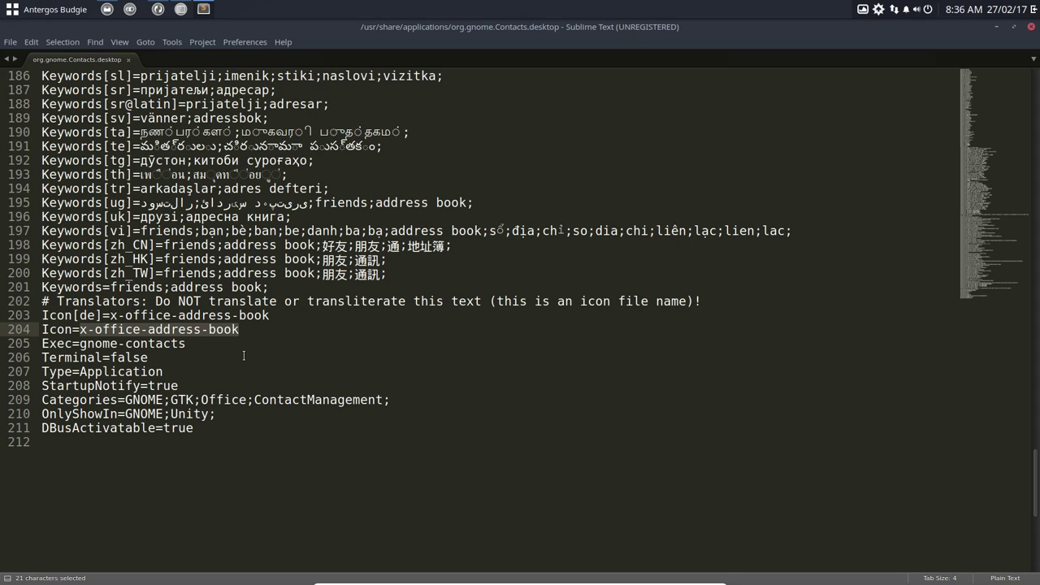
{"action": "type", "text": "contact"}
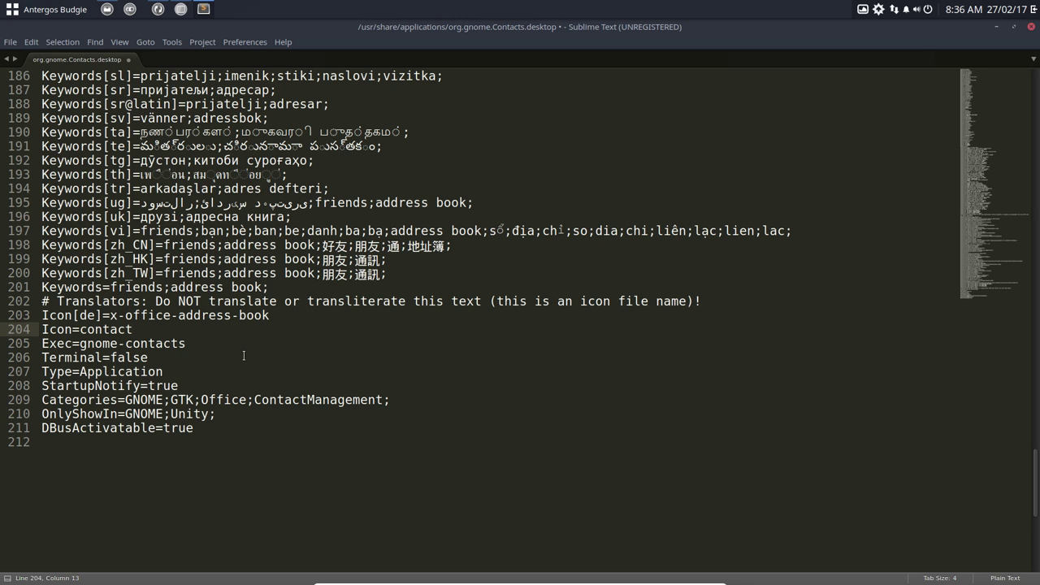
{"action": "key", "text": "ctrl+s"}
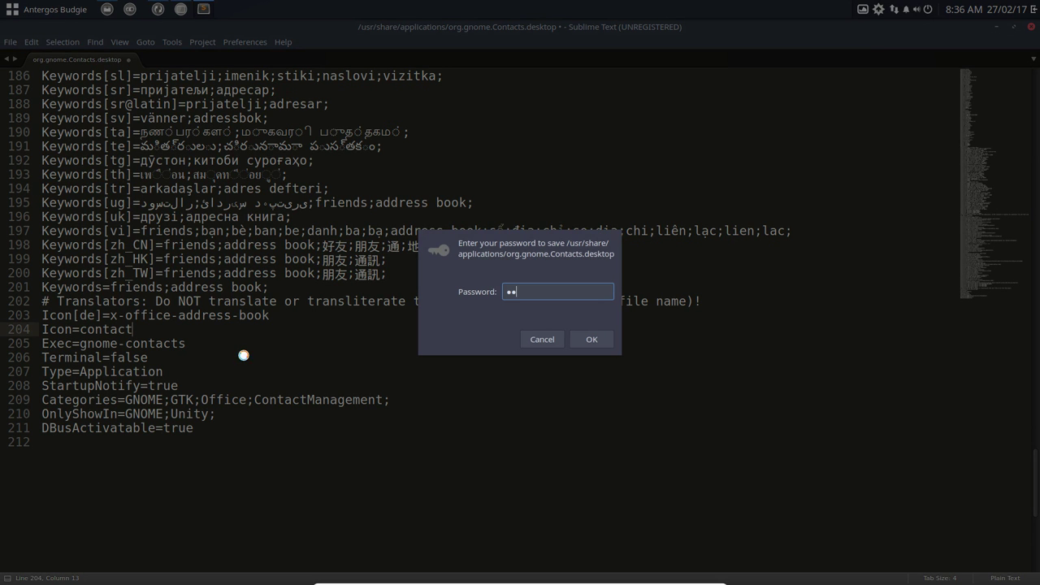
{"action": "key", "text": "Return"}
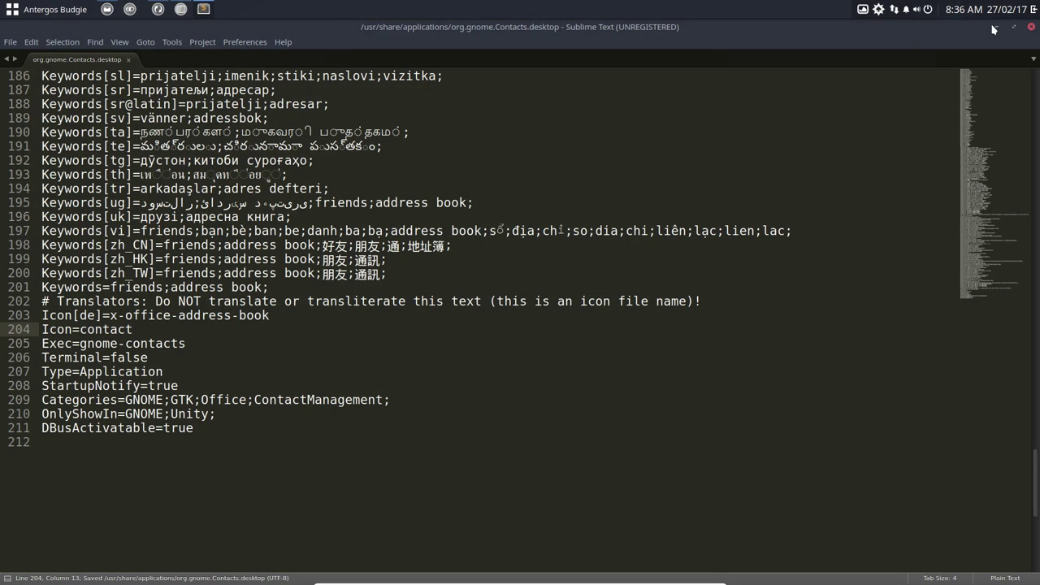
- Minimize the editor and check the Contacts launcher's icon in the applications folder against its neighbours
{"action": "left_click", "coordinate": [995, 28]}
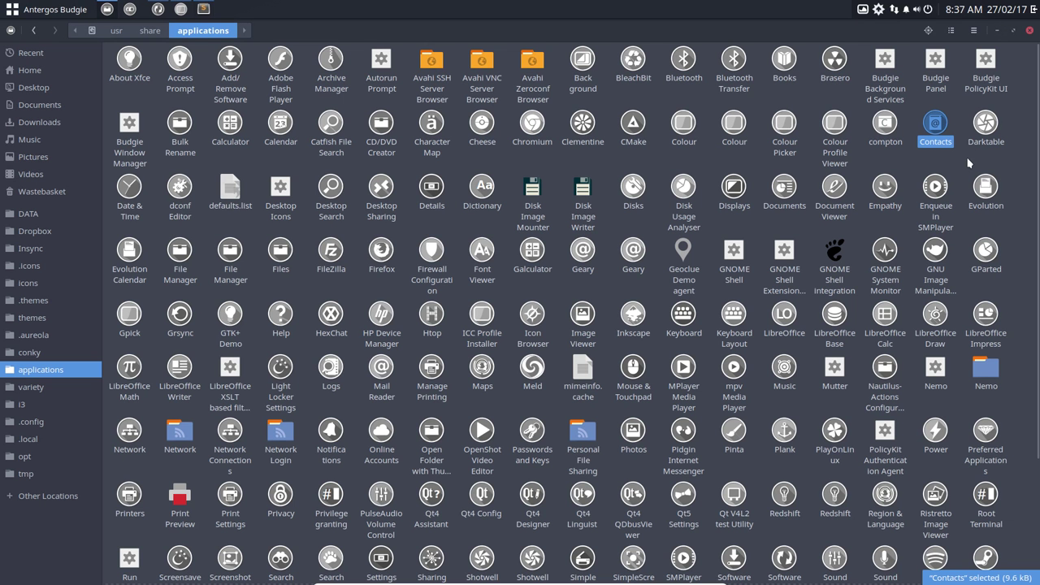
{"action": "left_click", "coordinate": [953, 160]}
{"action": "left_click_drag", "start_coordinate": [910, 108], "coordinate": [886, 93]}
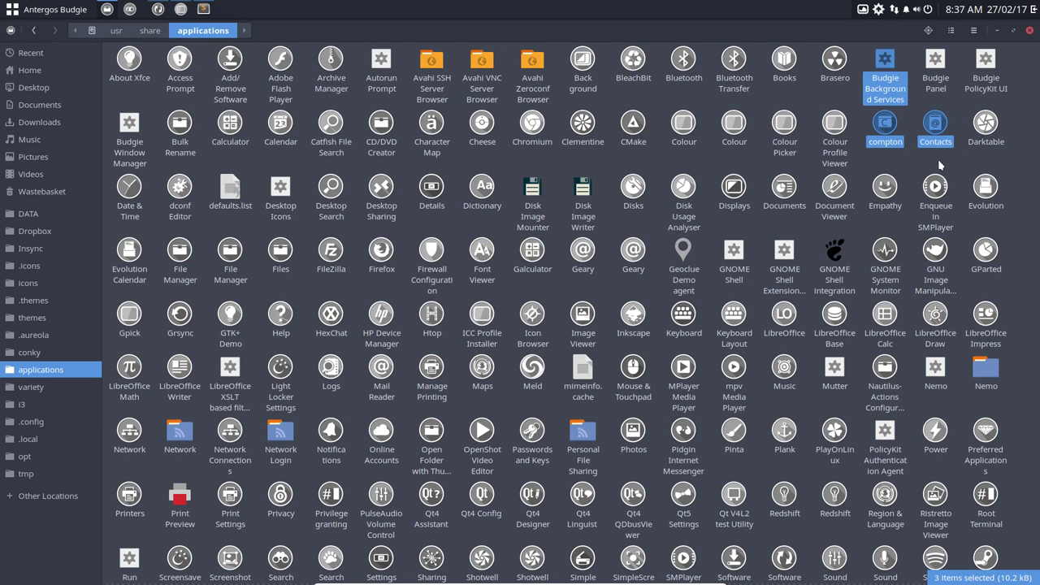
{"action": "left_click", "coordinate": [923, 166]}
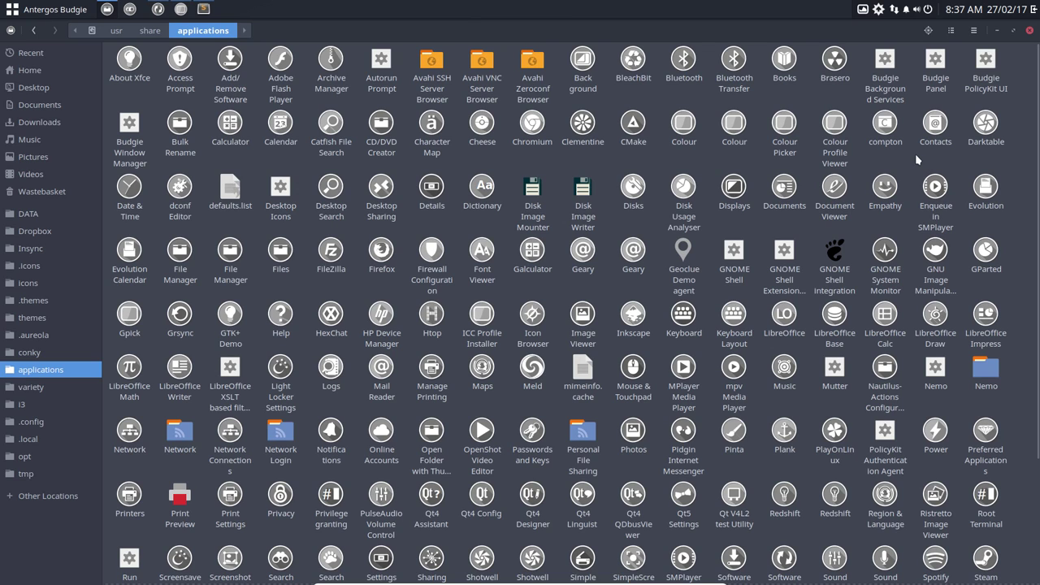
{"action": "left_click", "coordinate": [956, 123]}
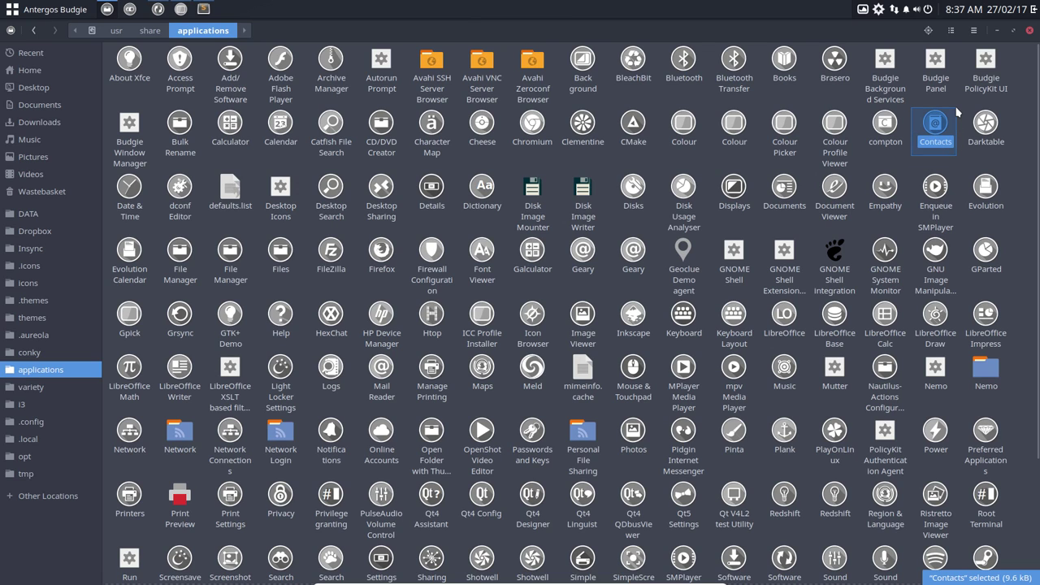
{"action": "left_click", "coordinate": [954, 197]}
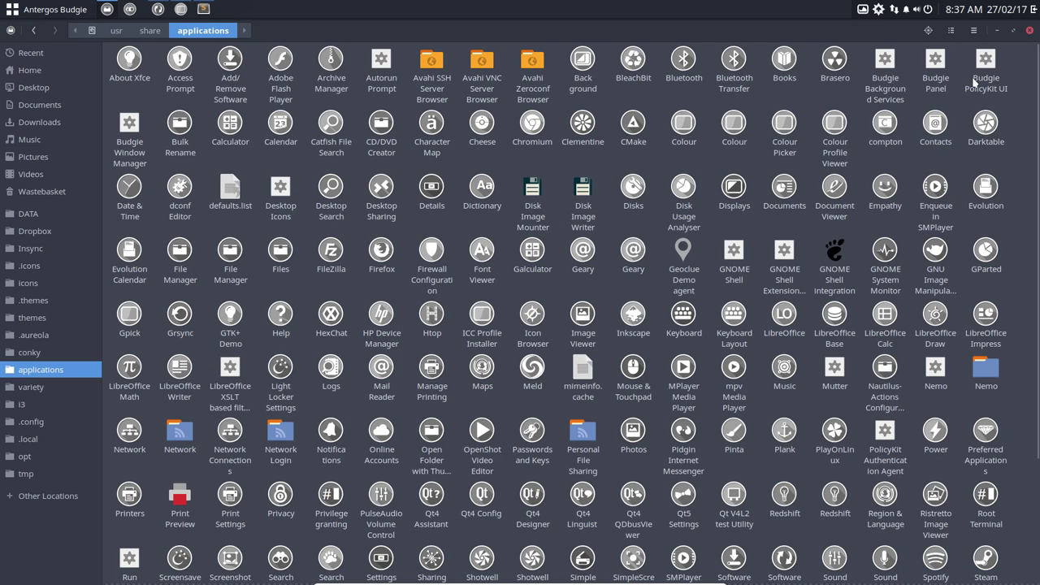
- Close the file manager and the Sublime Text window holding the Contacts launcher file
{"action": "left_click", "coordinate": [1030, 33]}
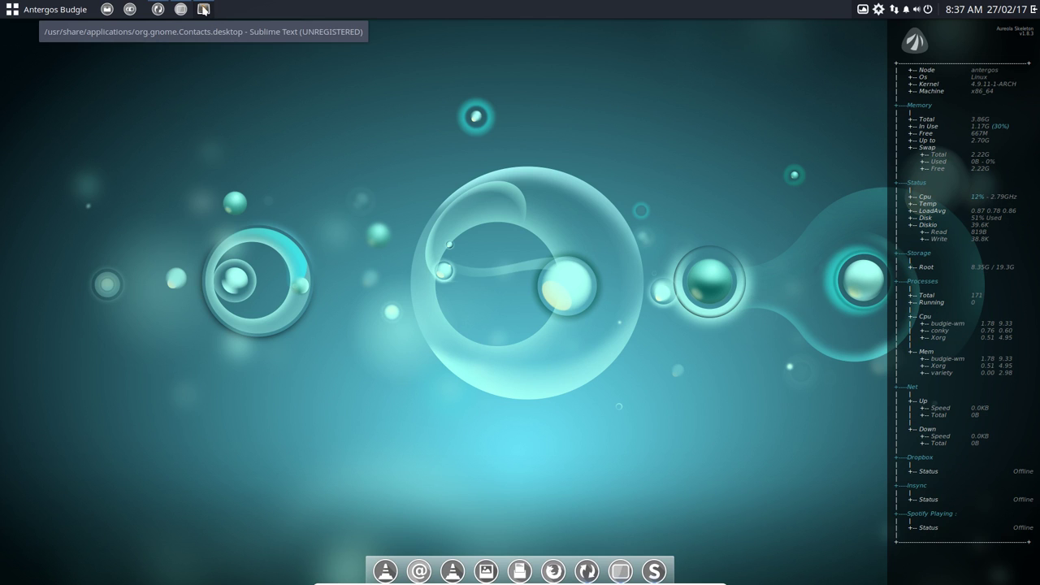
{"action": "left_click", "coordinate": [203, 9]}
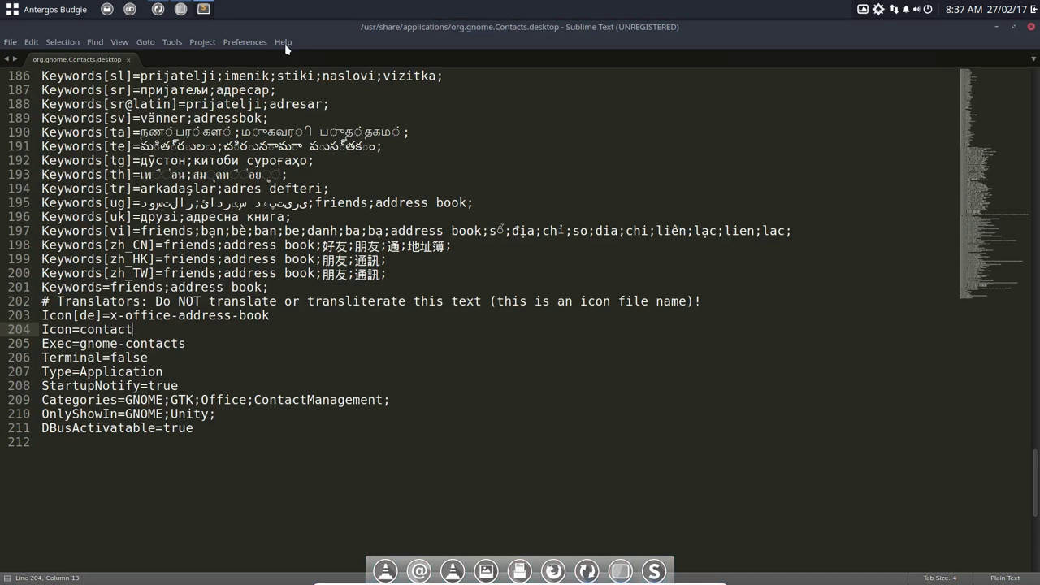
{"action": "left_click", "coordinate": [1032, 29]}
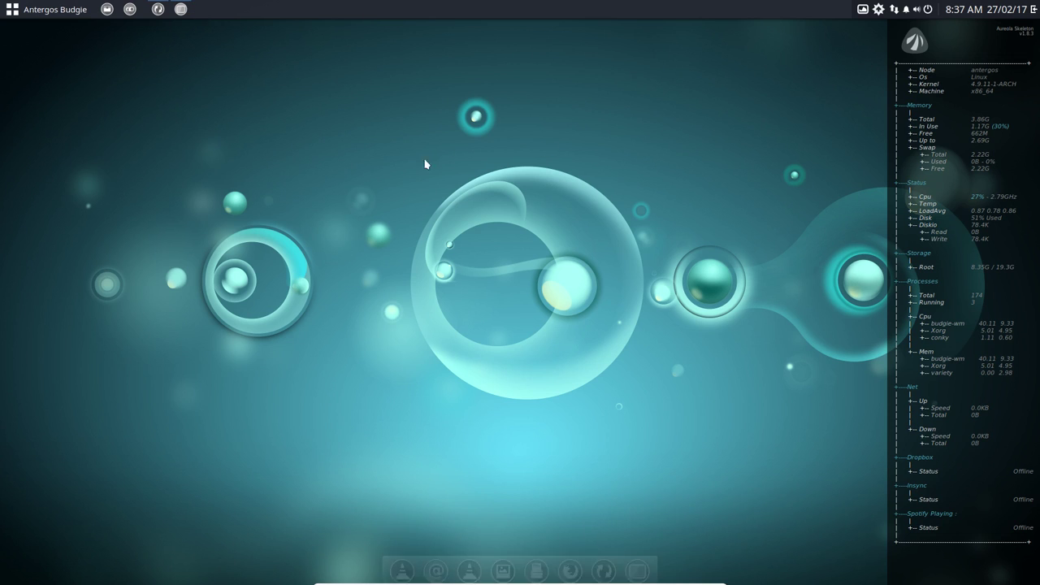
- Open a file manager window at the installation folder inside DATA/AntergosBudgie and view its scripts
{"action": "left_click", "coordinate": [106, 9]}
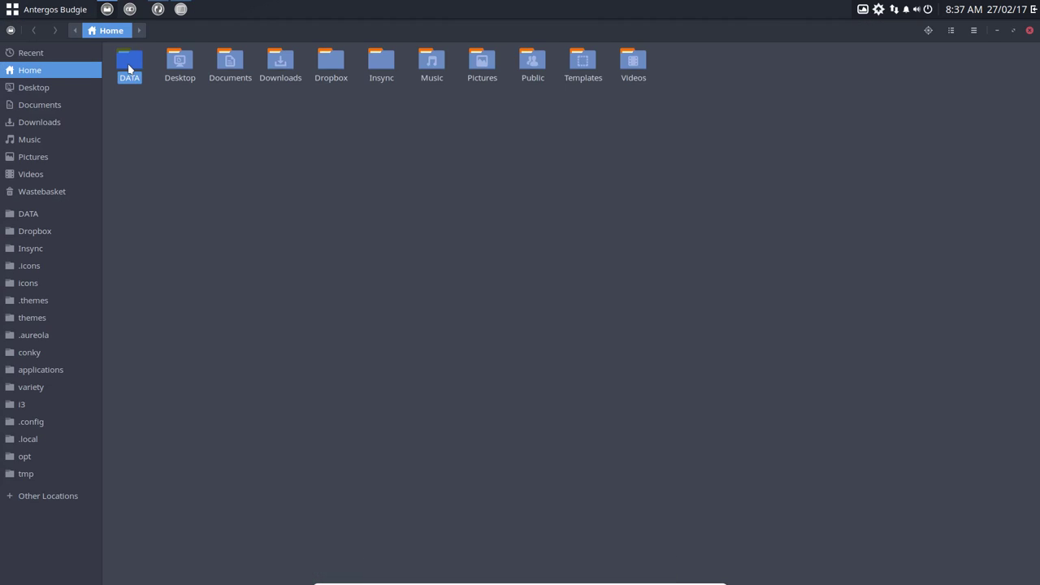
{"action": "double_click", "coordinate": [130, 66]}
{"action": "left_click", "coordinate": [135, 64]}
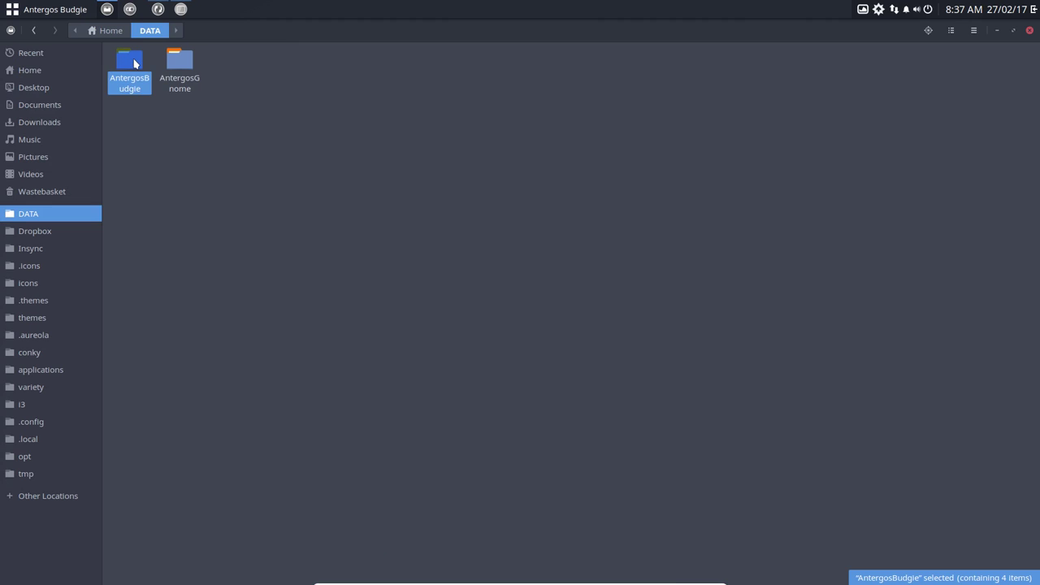
{"action": "double_click", "coordinate": [135, 64]}
{"action": "left_click", "coordinate": [174, 65]}
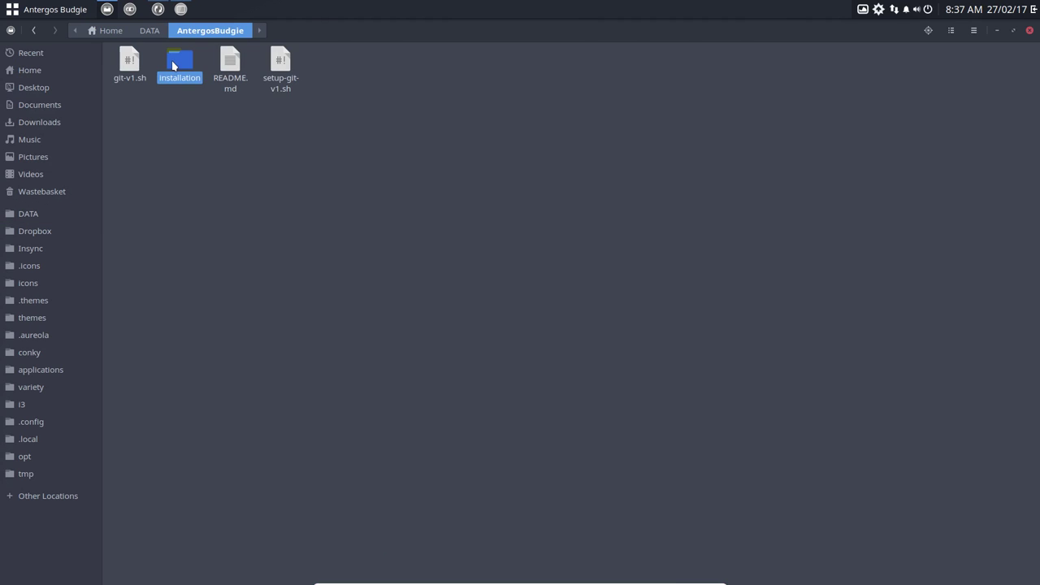
{"action": "double_click", "coordinate": [174, 65]}
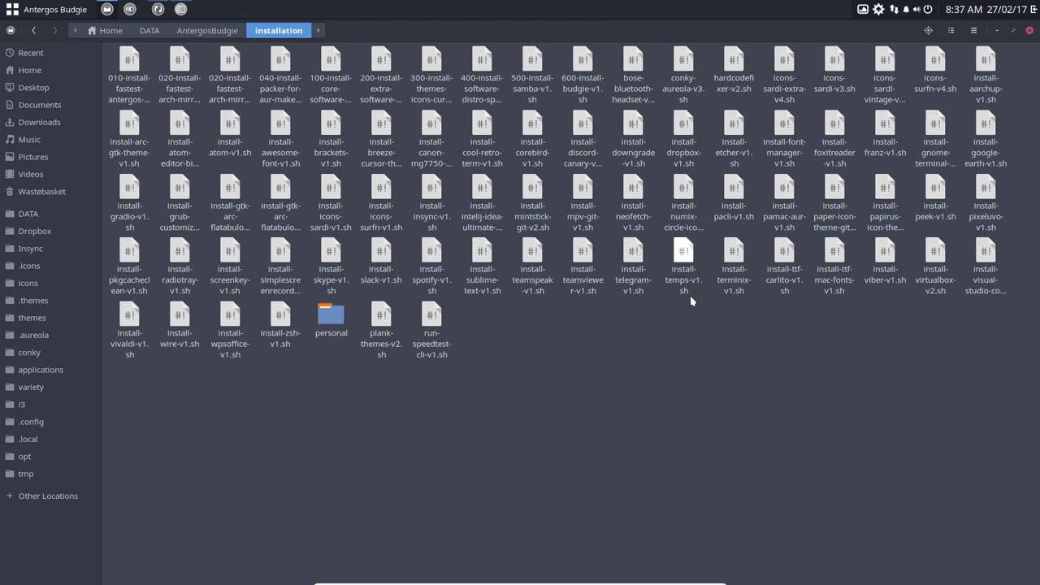
- Search the installation folder for "fix" to locate the hardcode fixer script, and clear the search
{"action": "left_click", "coordinate": [682, 61]}
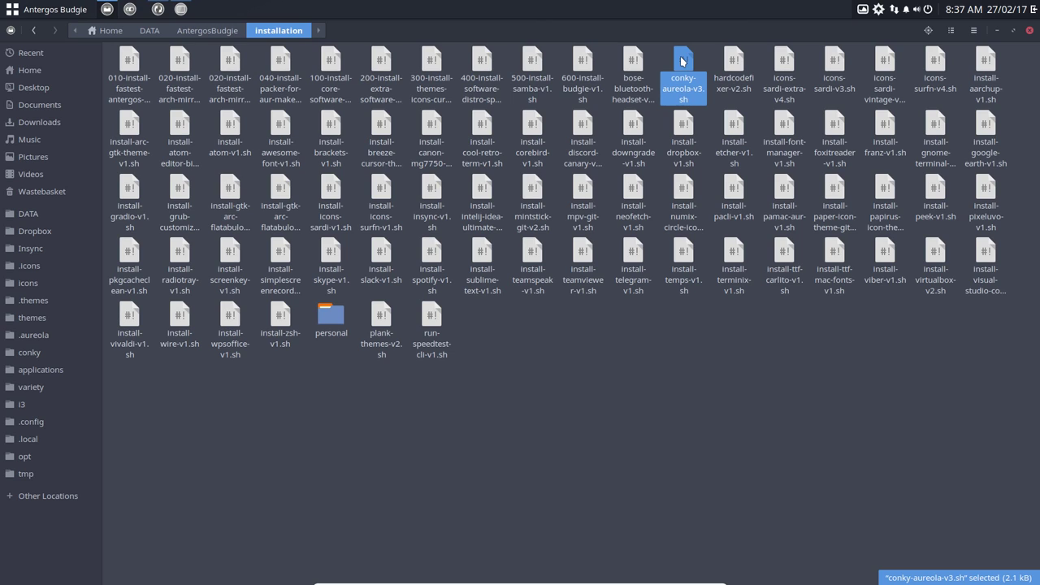
{"action": "left_click", "coordinate": [928, 30]}
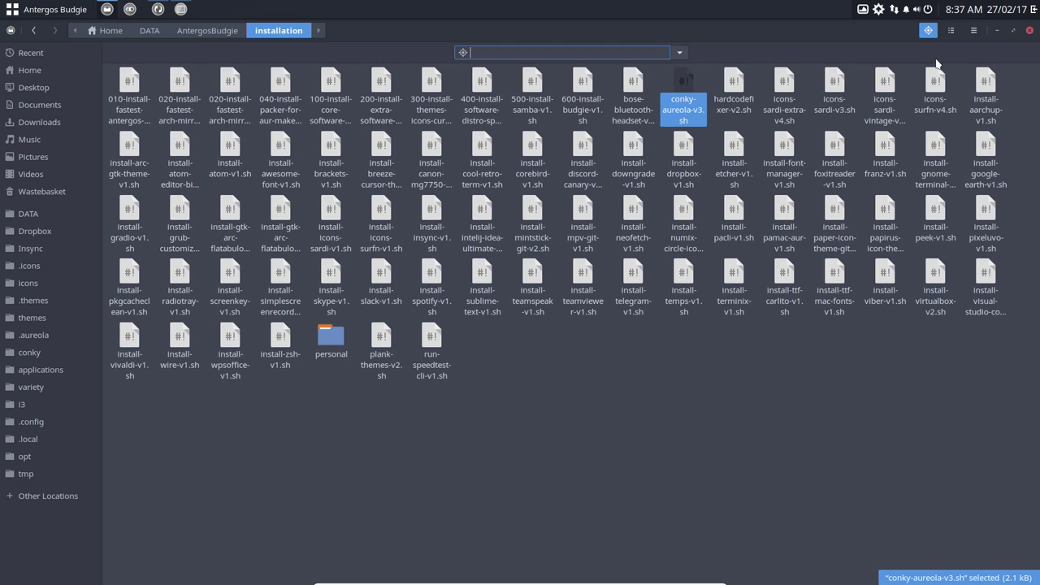
{"action": "type", "text": "fix"}
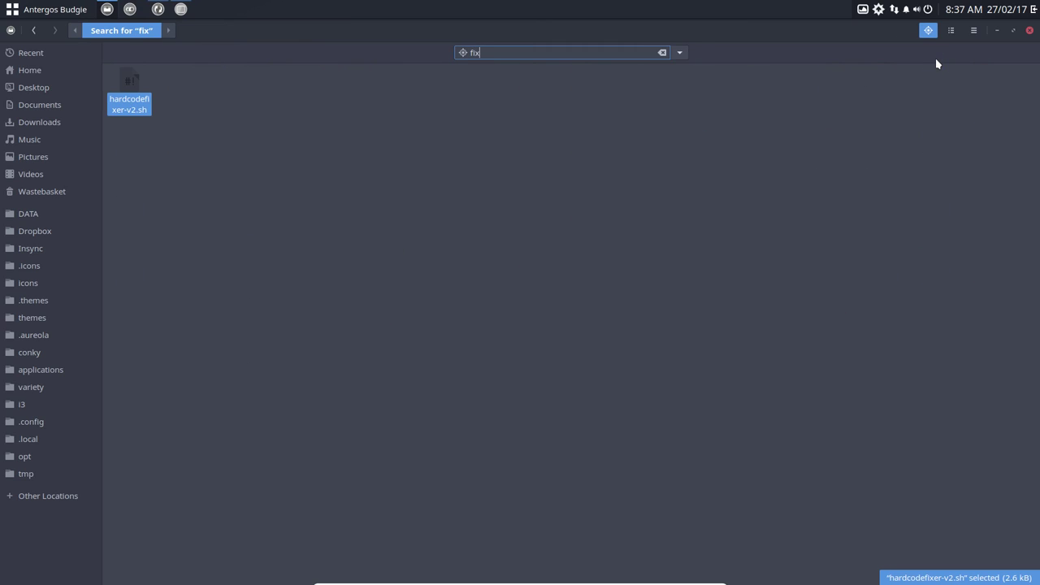
{"action": "key", "text": "BackSpace"}
{"action": "key", "text": "BackSpace"}
{"action": "key", "text": "BackSpace"}
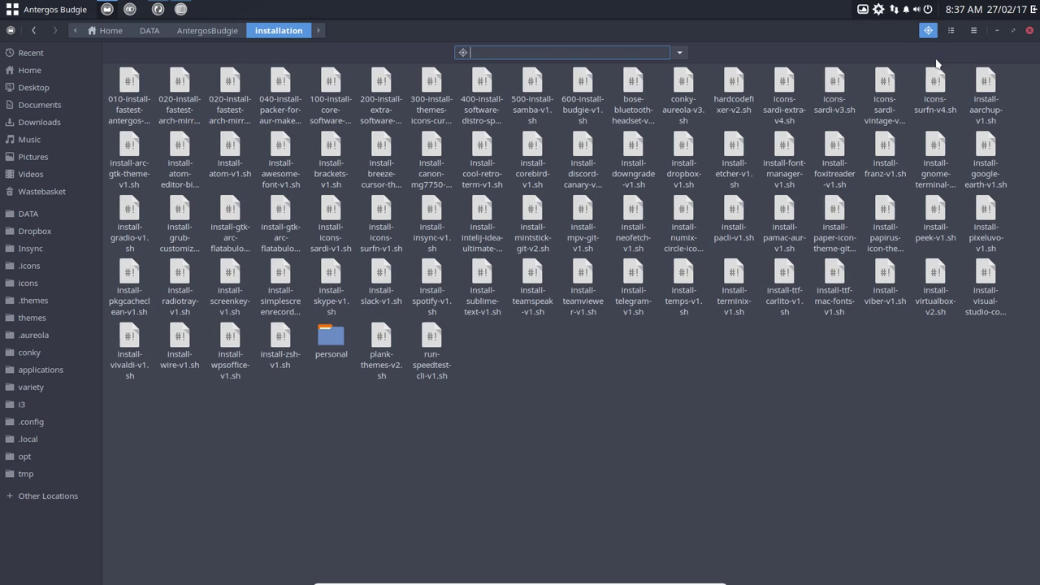
- Go up to the AntergosBudgie folder and close the file manager
{"action": "left_click", "coordinate": [204, 32]}
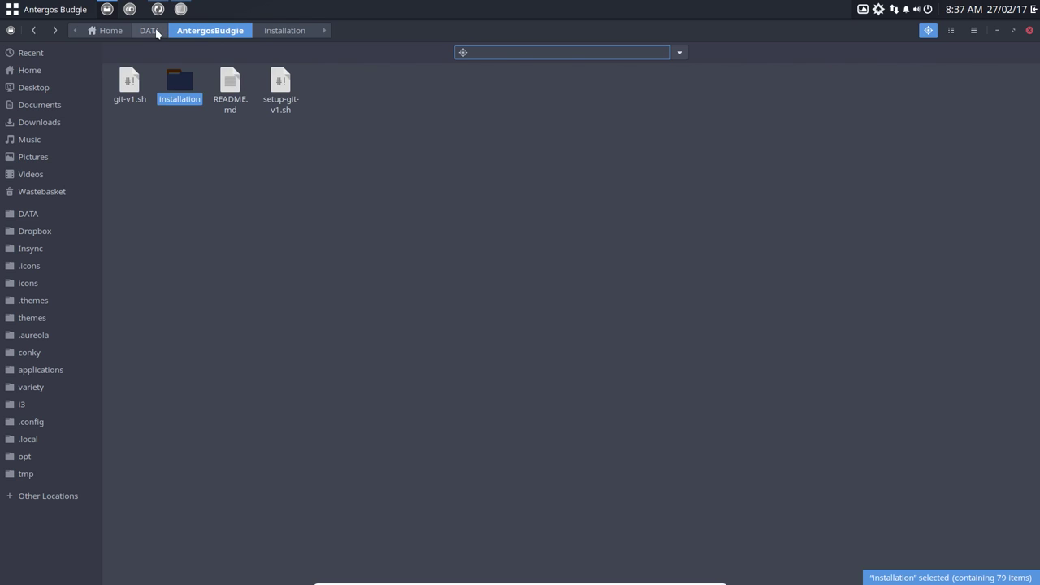
{"action": "left_click", "coordinate": [236, 231]}
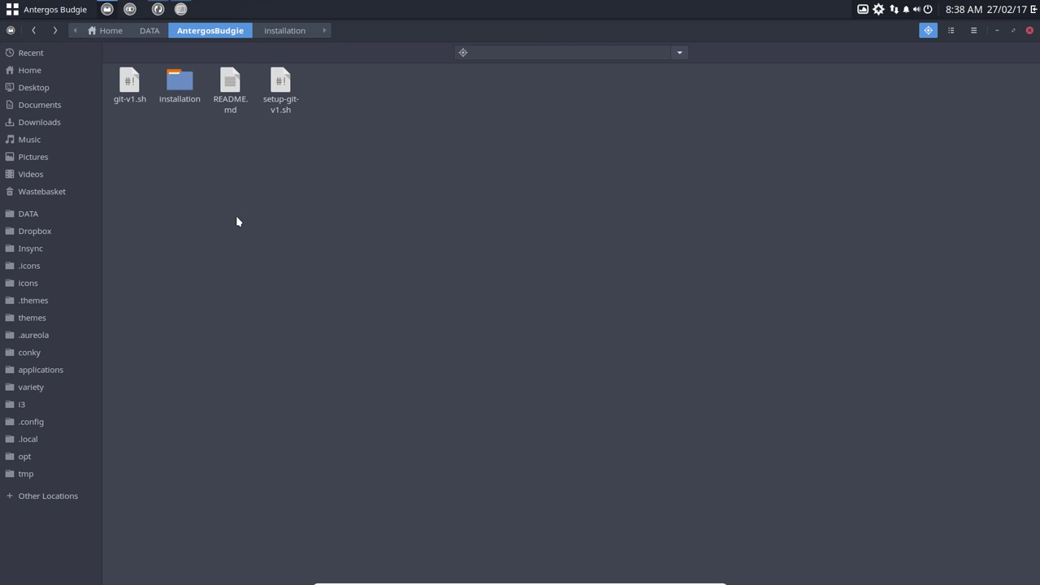
{"action": "left_click", "coordinate": [1031, 31]}
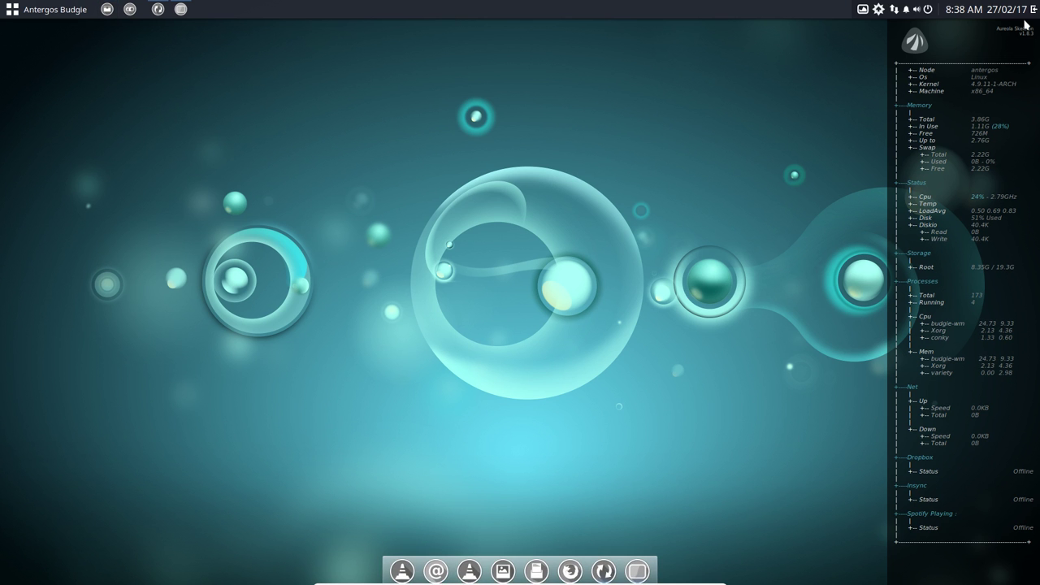
- Open the Budgie Menu applet's options from the panel section of the Raven sidebar settings
{"action": "left_click", "coordinate": [1033, 9]}
{"action": "left_click", "coordinate": [1031, 31]}
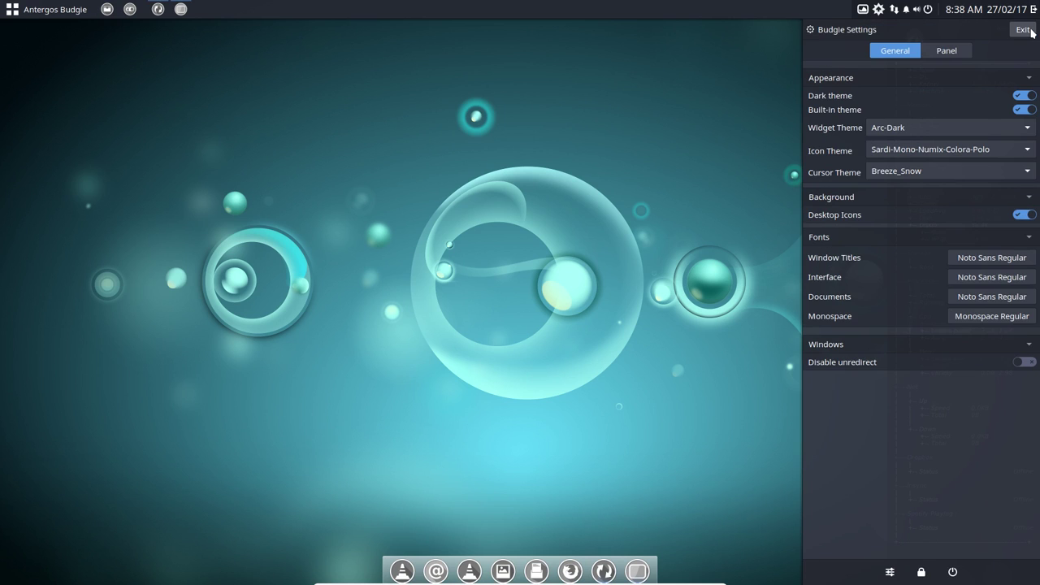
{"action": "left_click", "coordinate": [968, 52]}
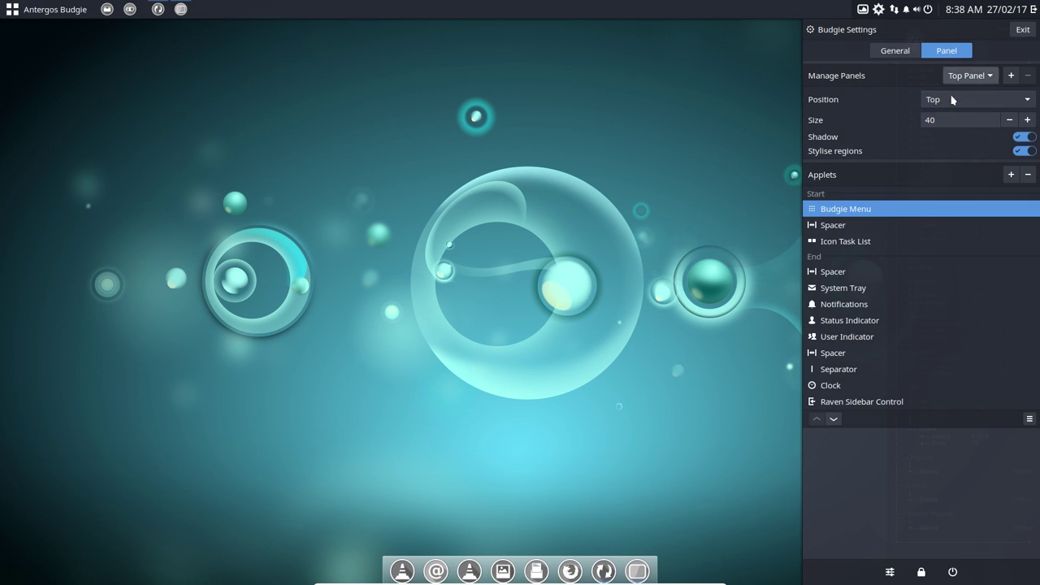
{"action": "left_click", "coordinate": [832, 225]}
{"action": "left_click", "coordinate": [855, 213]}
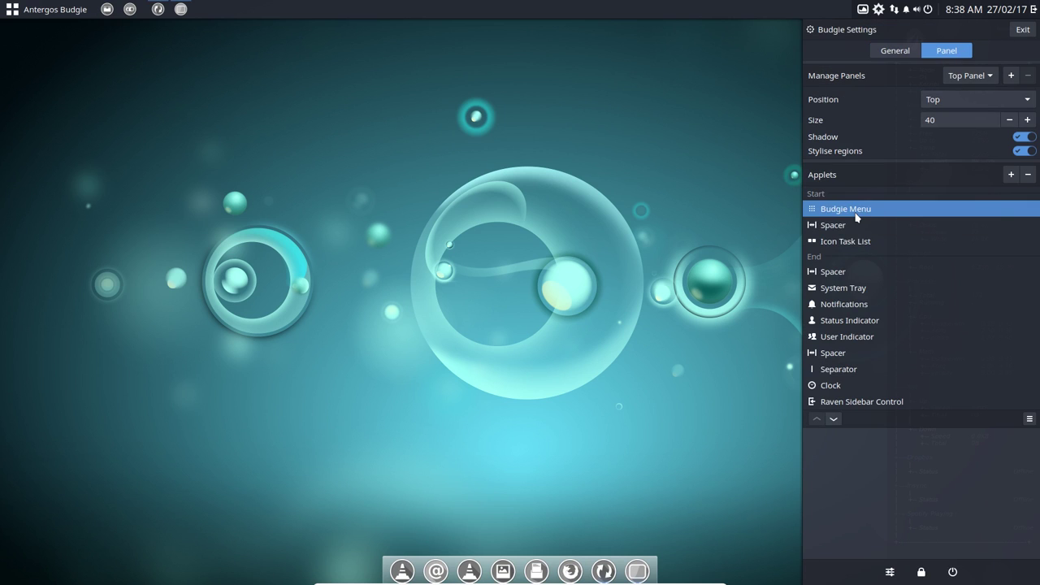
{"action": "left_click", "coordinate": [1030, 418]}
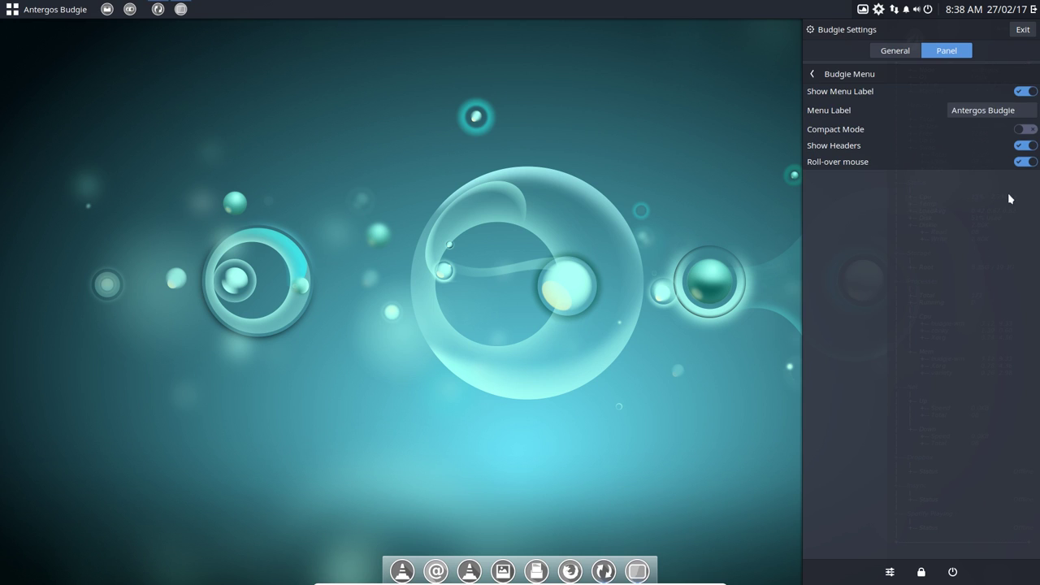
- Leave the Budgie Menu options, view the spacer size option of the Spacer in the Start section, and return to the applet list
{"action": "left_click", "coordinate": [814, 74]}
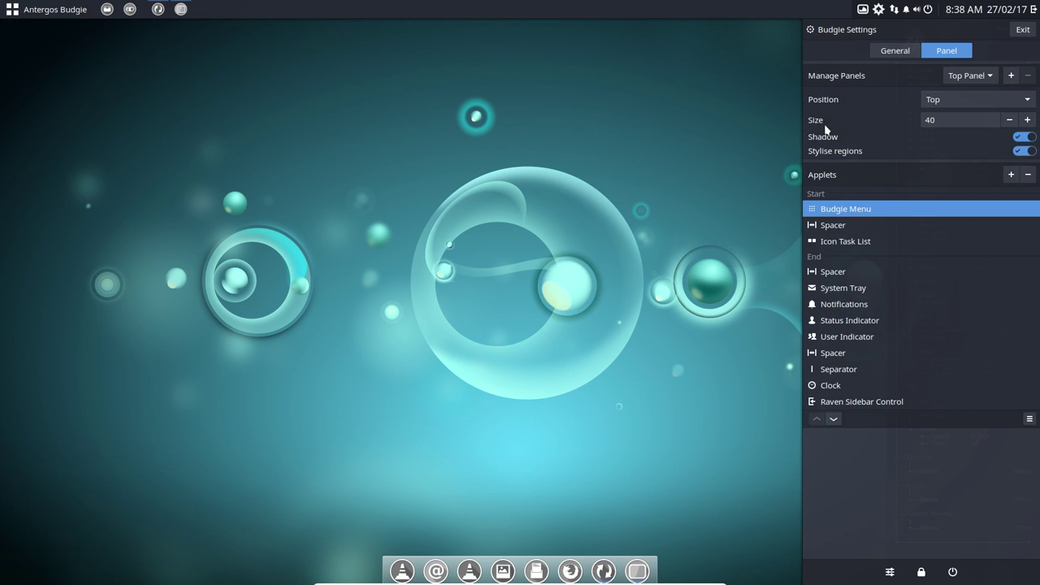
{"action": "left_click", "coordinate": [845, 227]}
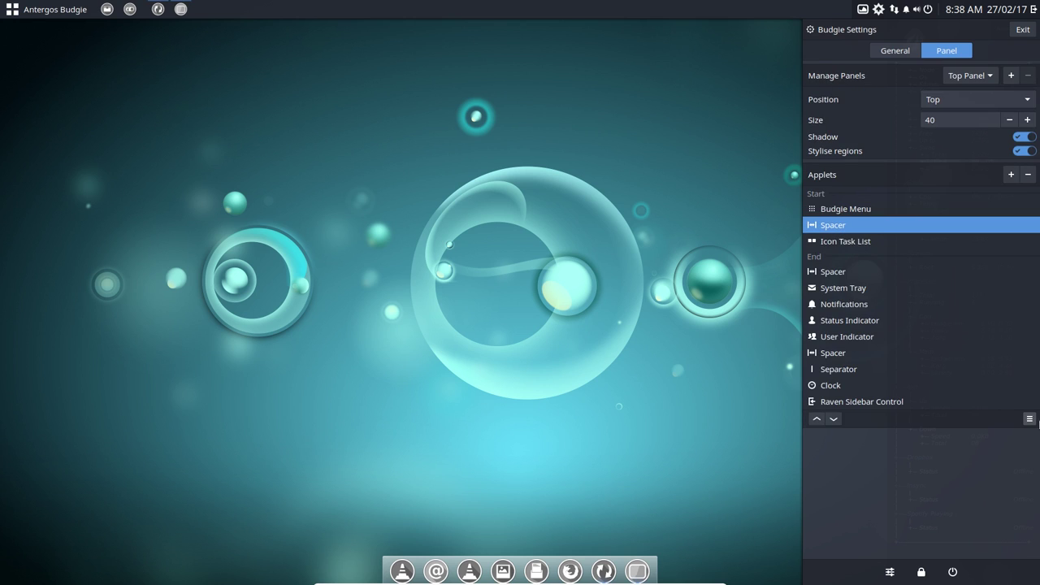
{"action": "left_click", "coordinate": [1028, 419]}
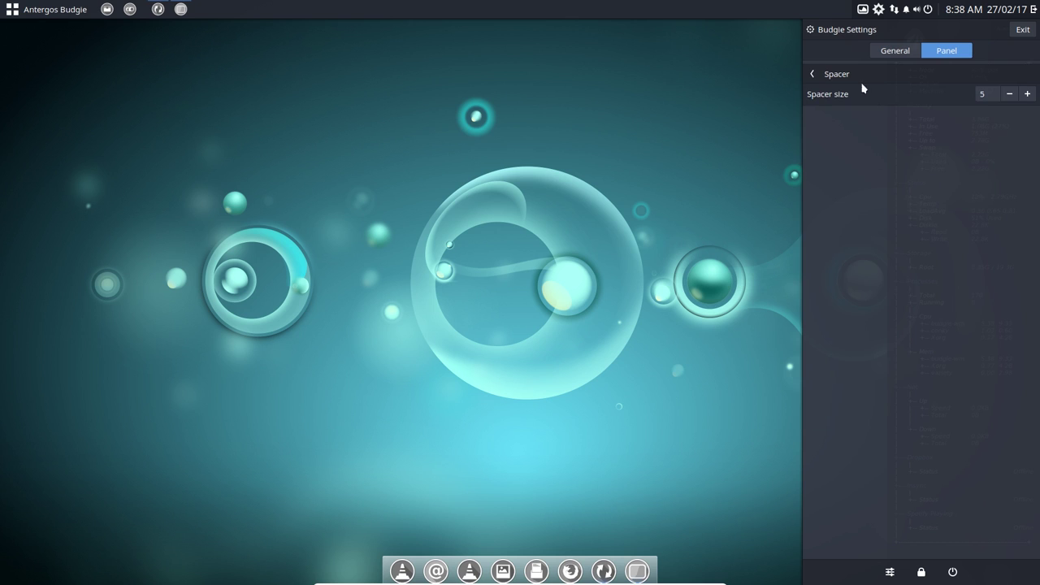
{"action": "left_click", "coordinate": [814, 74]}
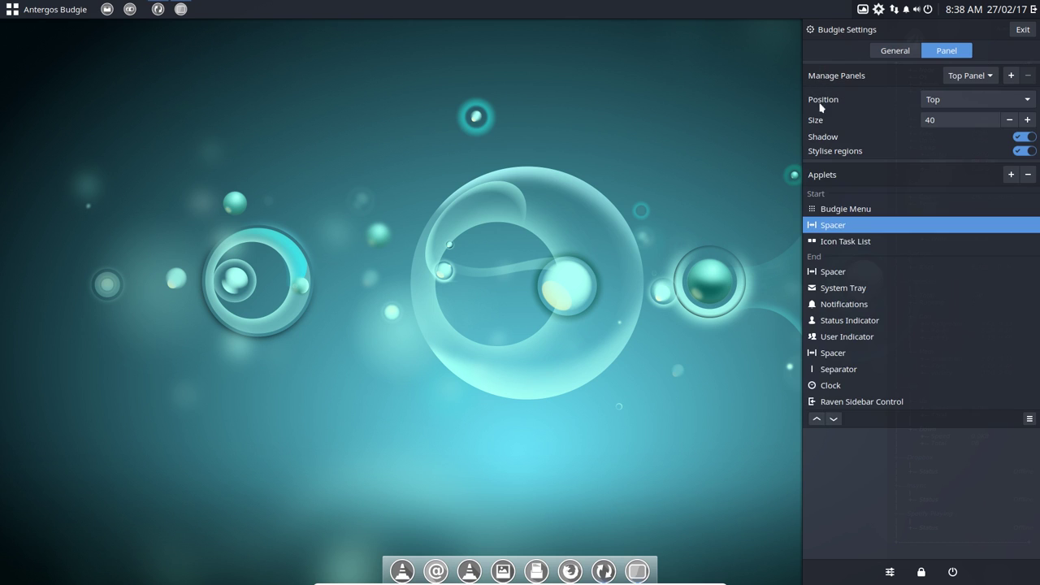
- Match the Icon Task List, the End section's first Spacer, System Tray and Notifications applets to their places on the panel
{"action": "left_click", "coordinate": [847, 242]}
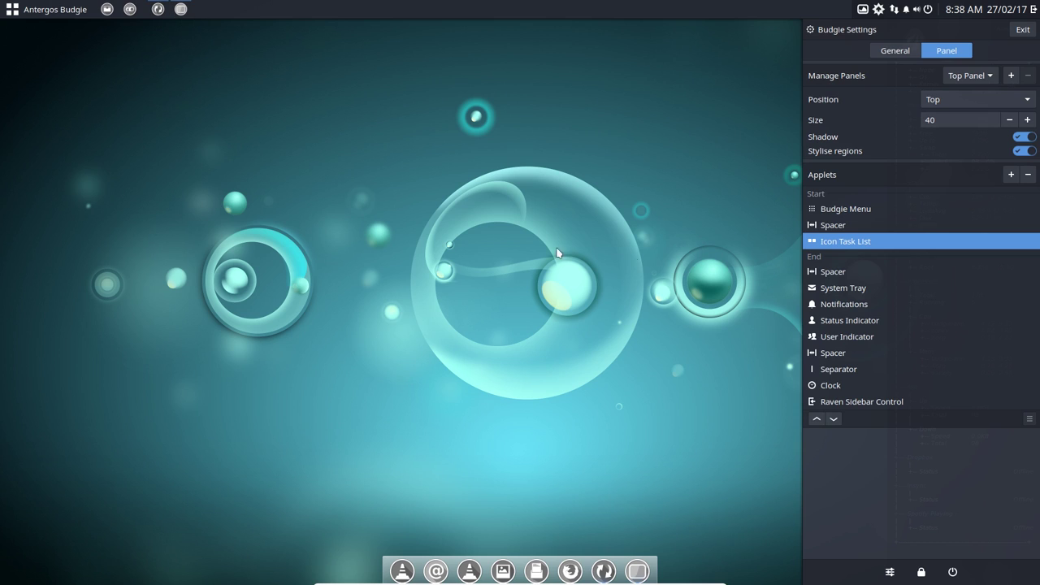
{"action": "left_click", "coordinate": [866, 272]}
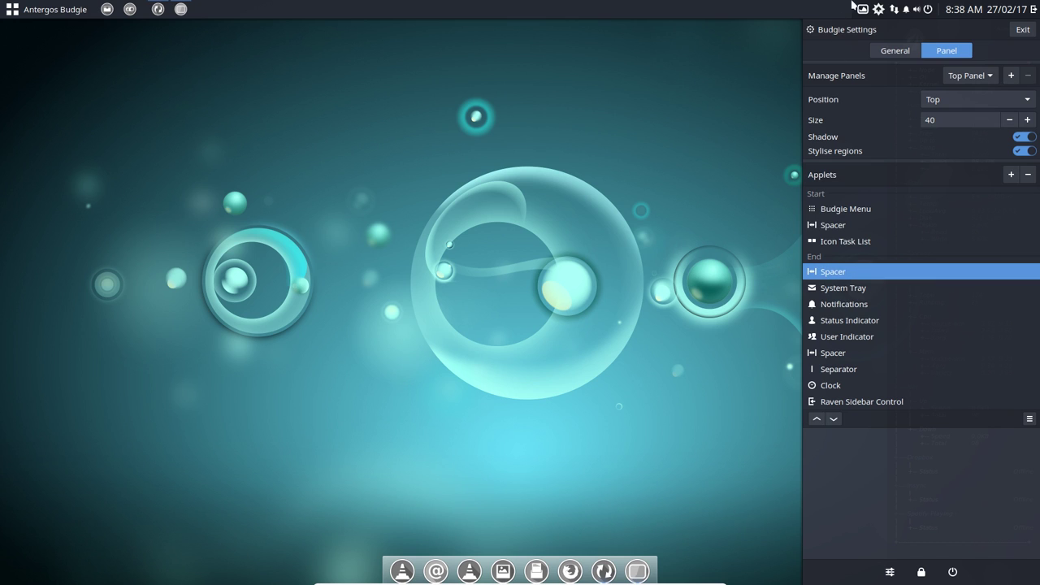
{"action": "left_click", "coordinate": [837, 289]}
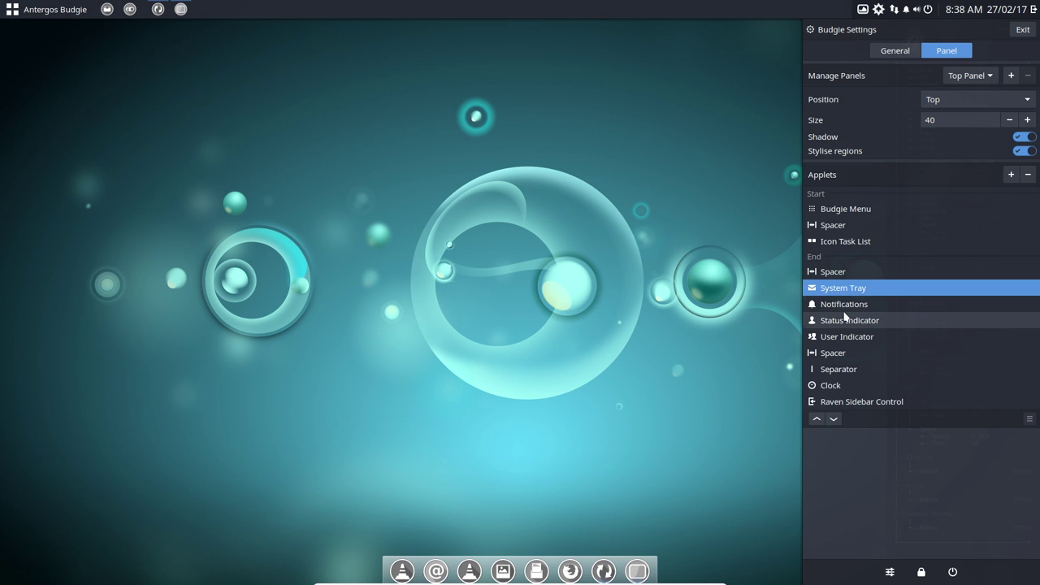
{"action": "left_click", "coordinate": [845, 304]}
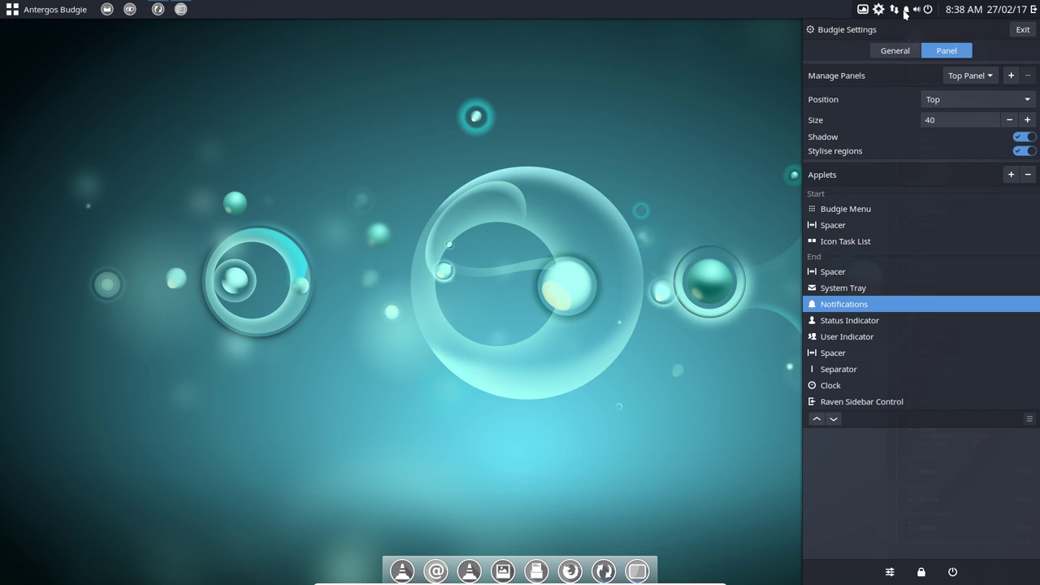
- Move the Status Indicator applet up through the Centre section to the end of the Start section, after Icon Task List
{"action": "left_click", "coordinate": [821, 322]}
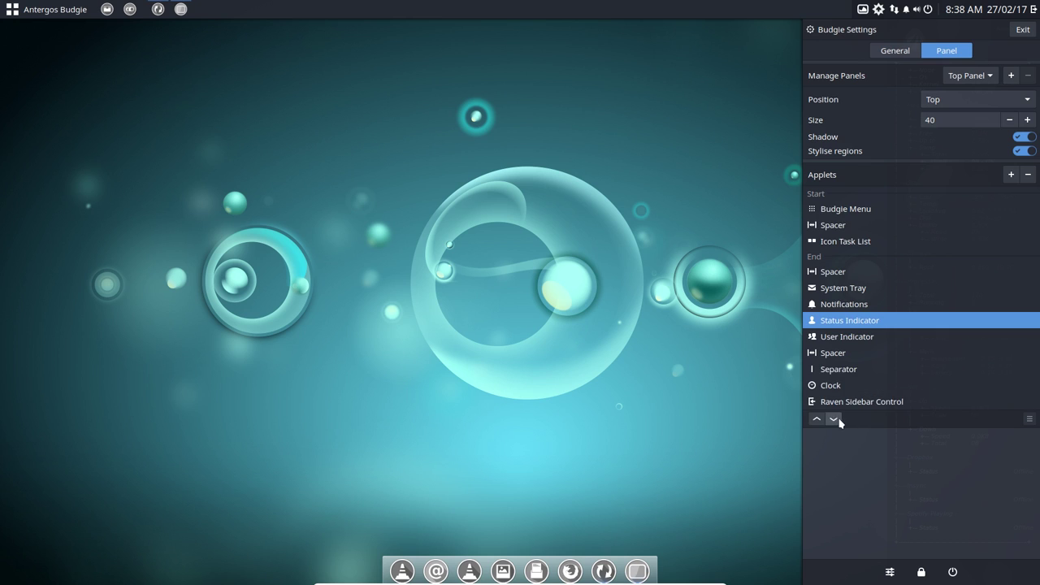
{"action": "left_click", "coordinate": [818, 420]}
{"action": "left_click", "coordinate": [817, 420]}
{"action": "left_click", "coordinate": [818, 419]}
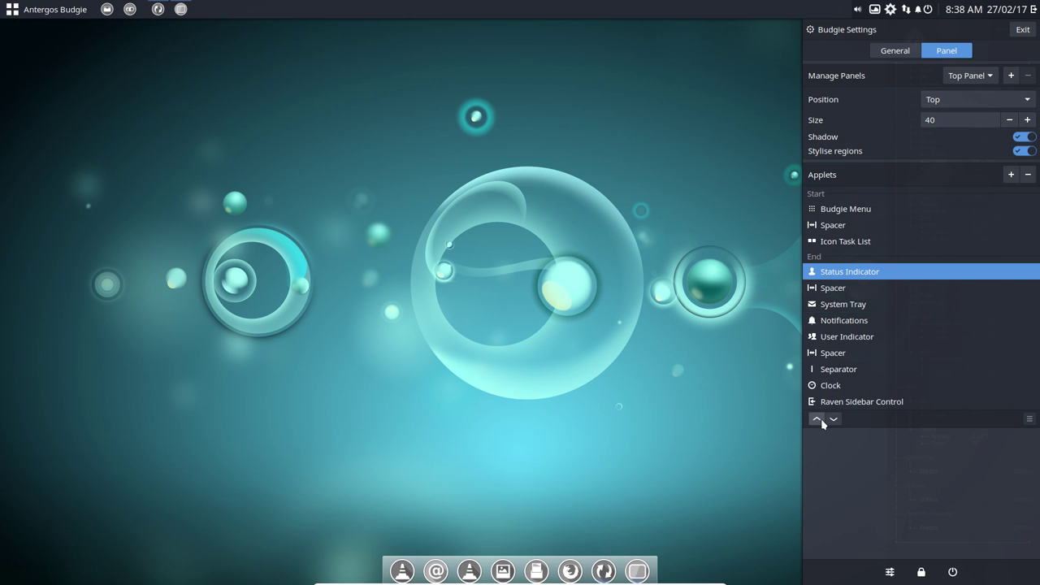
{"action": "left_click", "coordinate": [818, 420]}
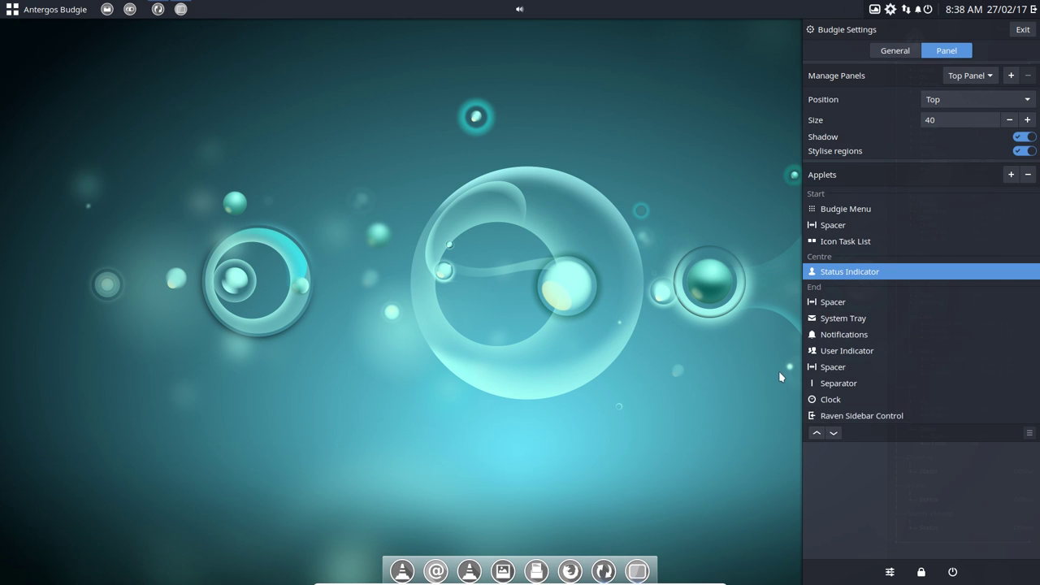
{"action": "left_click", "coordinate": [816, 433]}
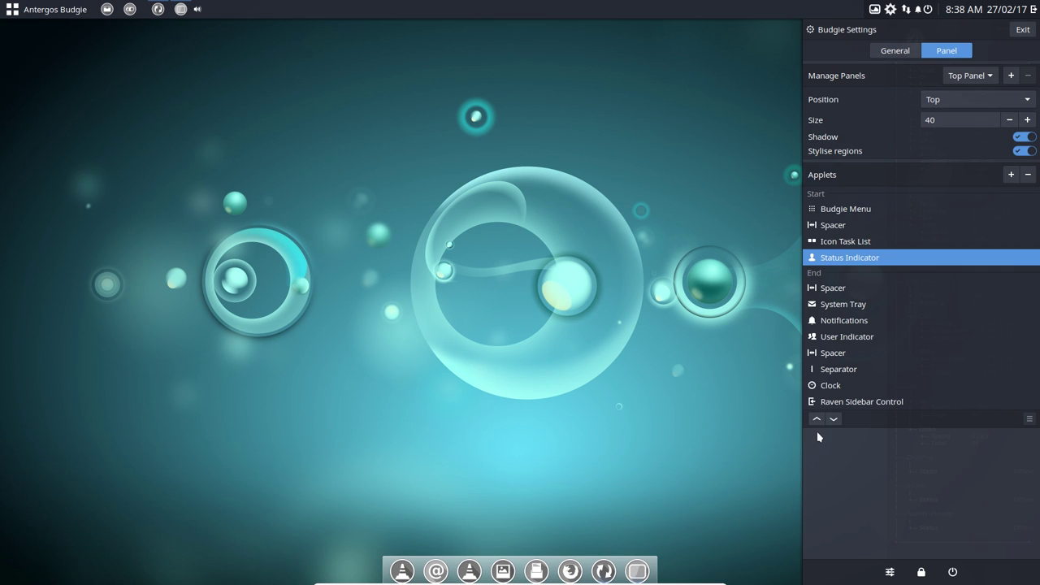
- Move the Status Indicator applet back down into the End section, between Notifications and User Indicator
{"action": "left_click", "coordinate": [833, 419]}
{"action": "left_click", "coordinate": [838, 422]}
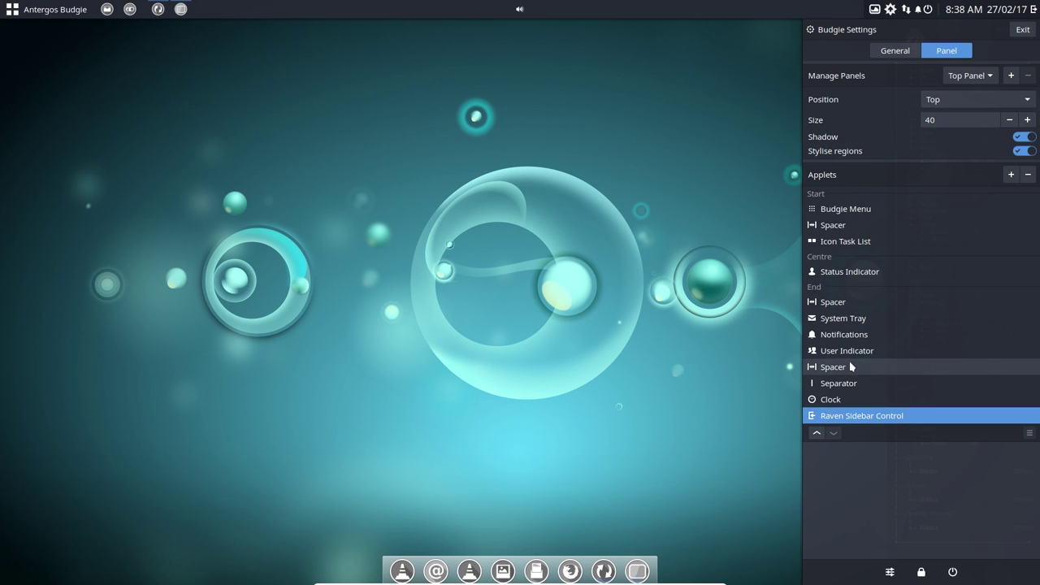
{"action": "left_click", "coordinate": [839, 275]}
{"action": "left_click", "coordinate": [833, 432]}
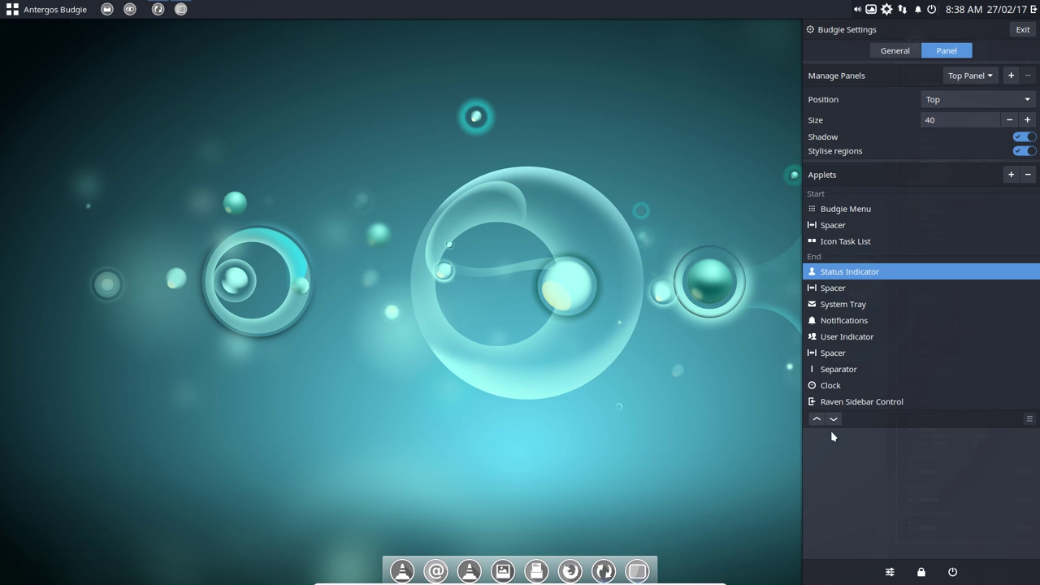
{"action": "left_click", "coordinate": [833, 419]}
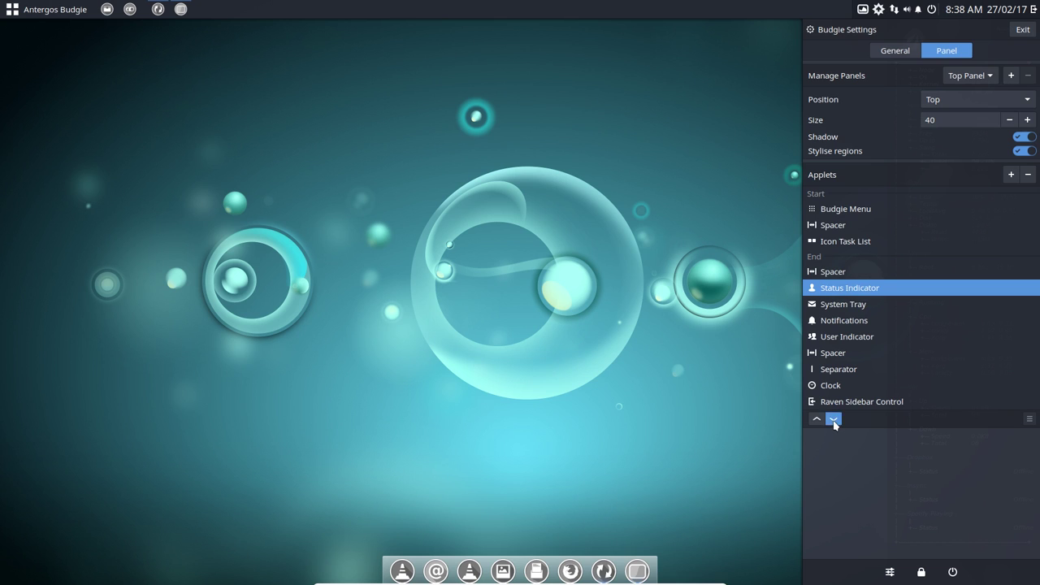
{"action": "left_click", "coordinate": [833, 419]}
{"action": "left_click", "coordinate": [833, 419]}
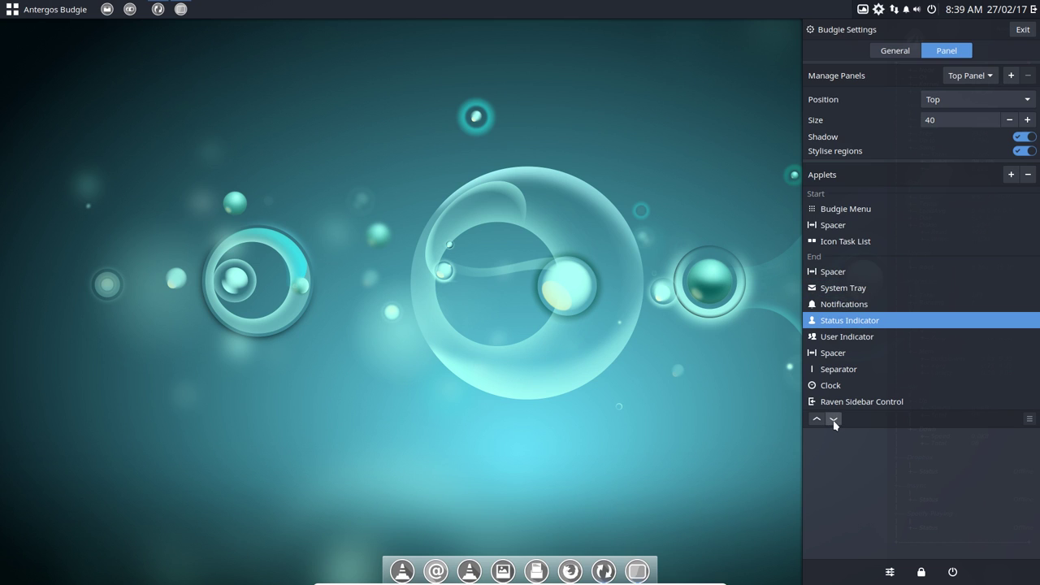
- Move the User Indicator applet up into the Start section, directly after Budgie Menu
{"action": "left_click", "coordinate": [815, 337]}
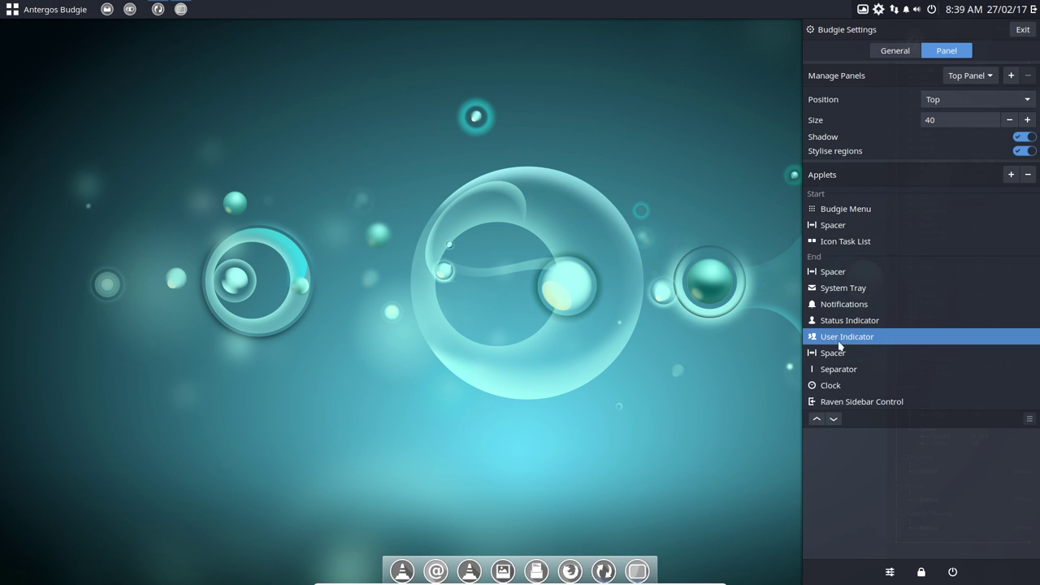
{"action": "left_click", "coordinate": [818, 419]}
{"action": "left_click", "coordinate": [818, 419]}
{"action": "left_click", "coordinate": [817, 419]}
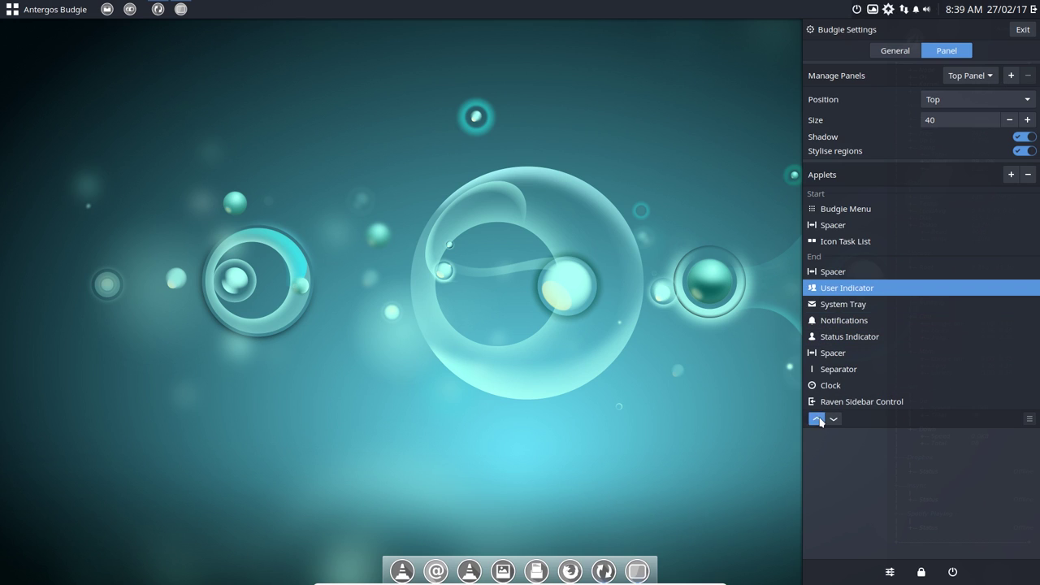
{"action": "left_click", "coordinate": [818, 420]}
{"action": "left_click", "coordinate": [817, 420]}
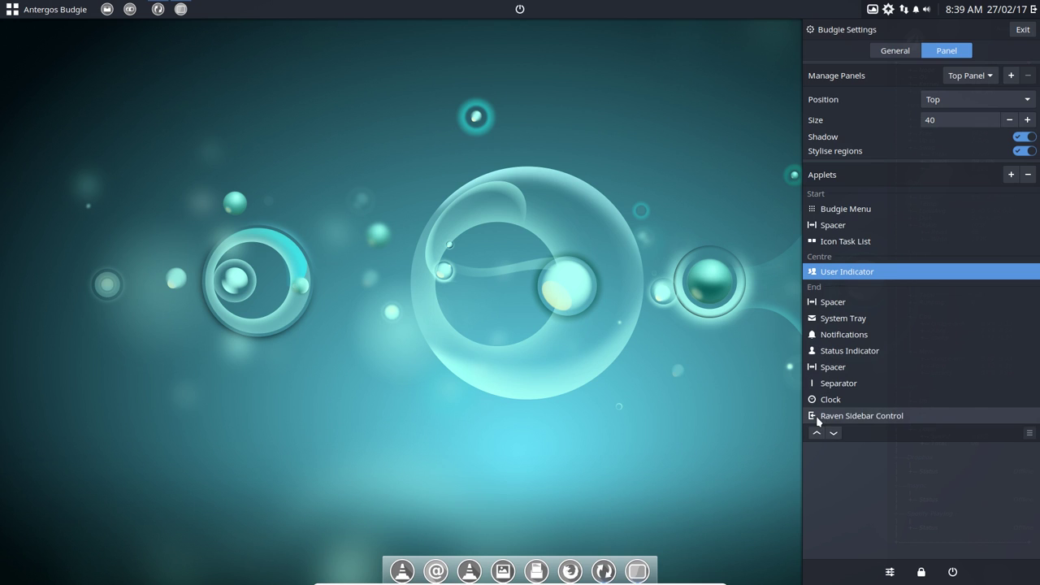
{"action": "left_click", "coordinate": [815, 428]}
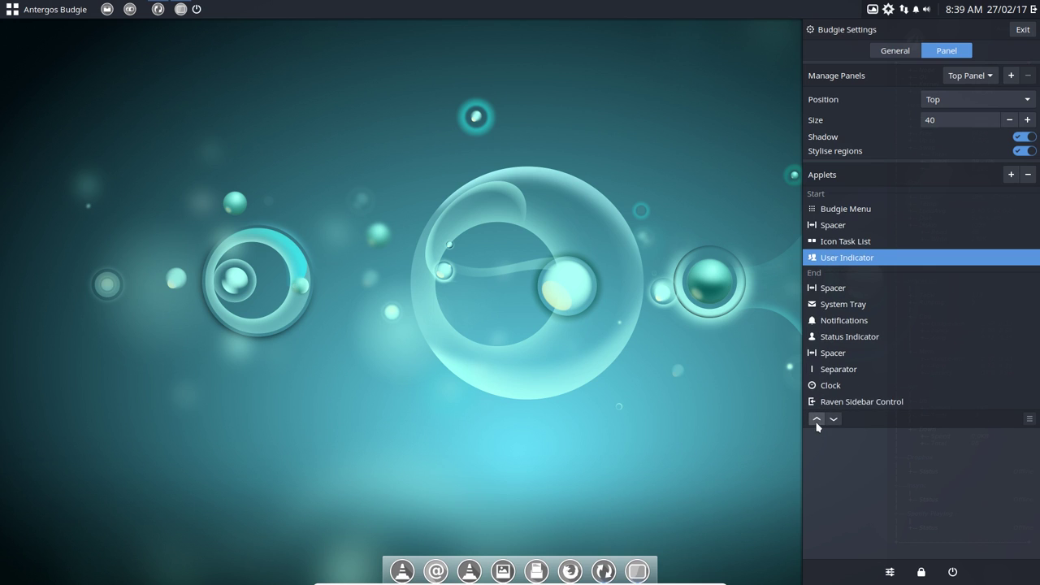
{"action": "left_click", "coordinate": [815, 420]}
{"action": "left_click", "coordinate": [817, 419]}
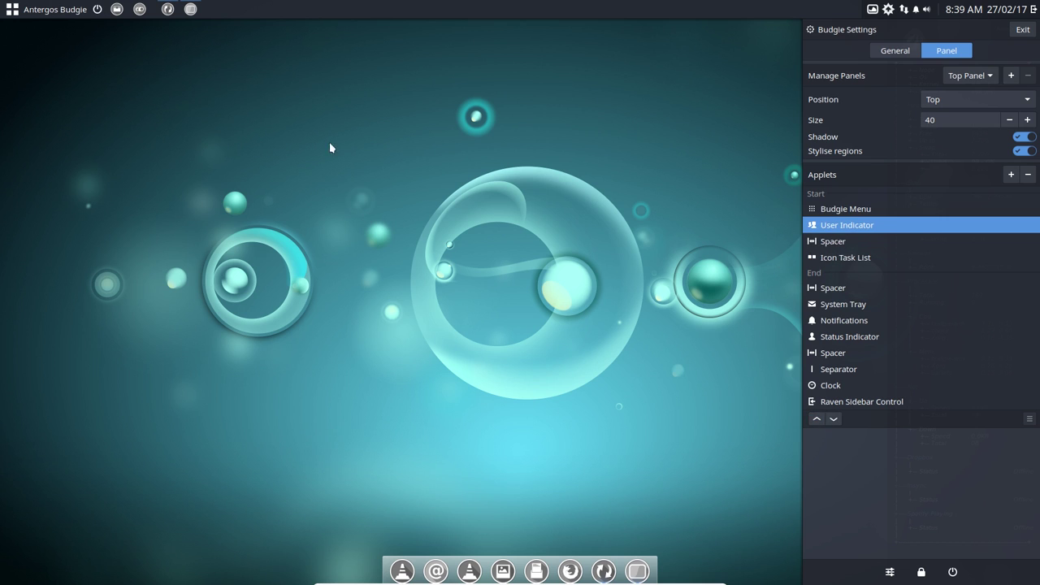
- Check the relocated user menu's session options and the neighbouring Budgie Menu's categories, and close both menus
{"action": "left_click", "coordinate": [97, 10]}
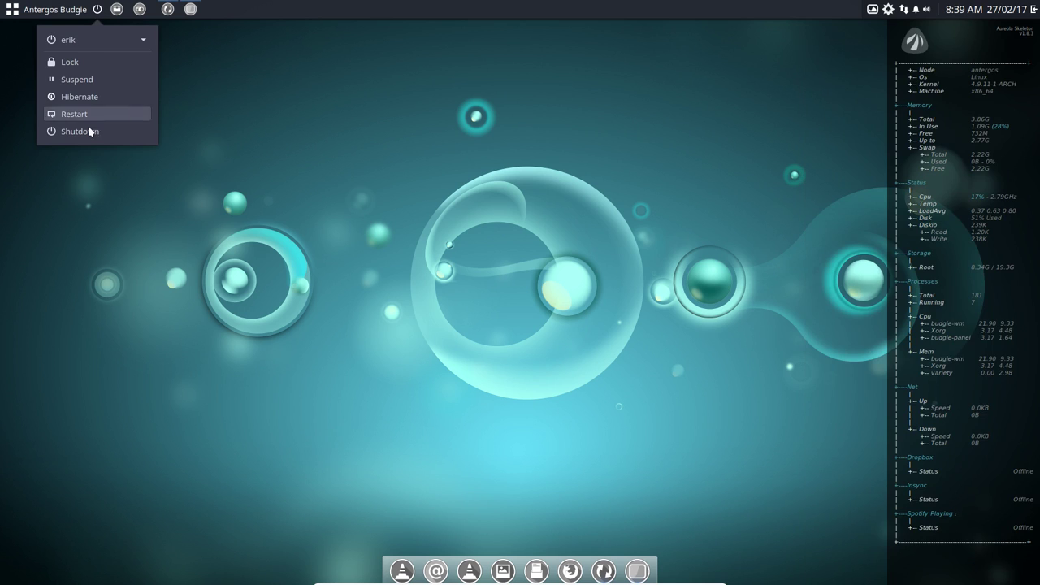
{"action": "left_click", "coordinate": [43, 7]}
{"action": "left_click", "coordinate": [43, 7]}
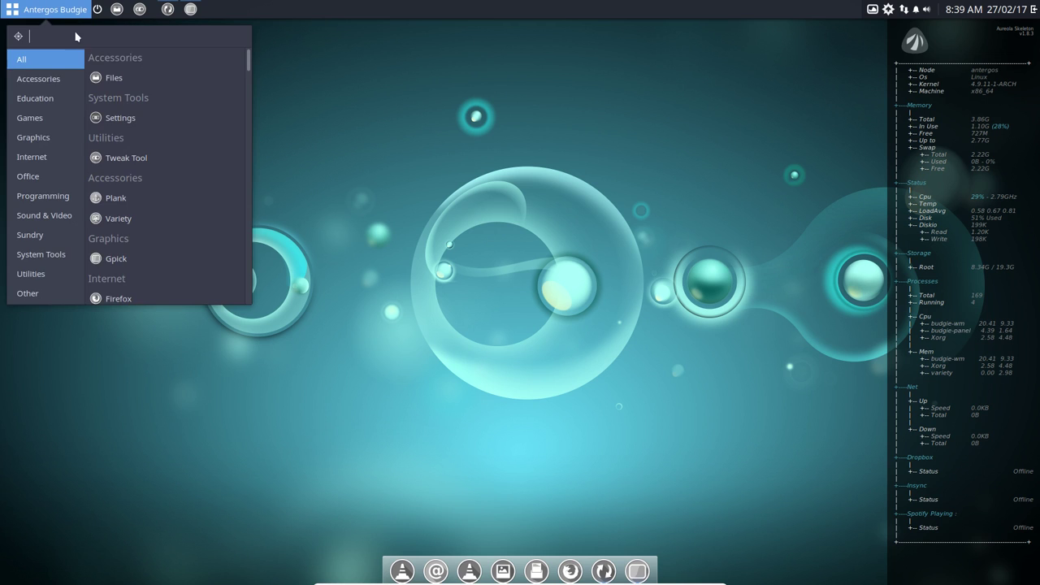
{"action": "left_click", "coordinate": [30, 118]}
{"action": "left_click", "coordinate": [70, 274]}
{"action": "left_click", "coordinate": [97, 10]}
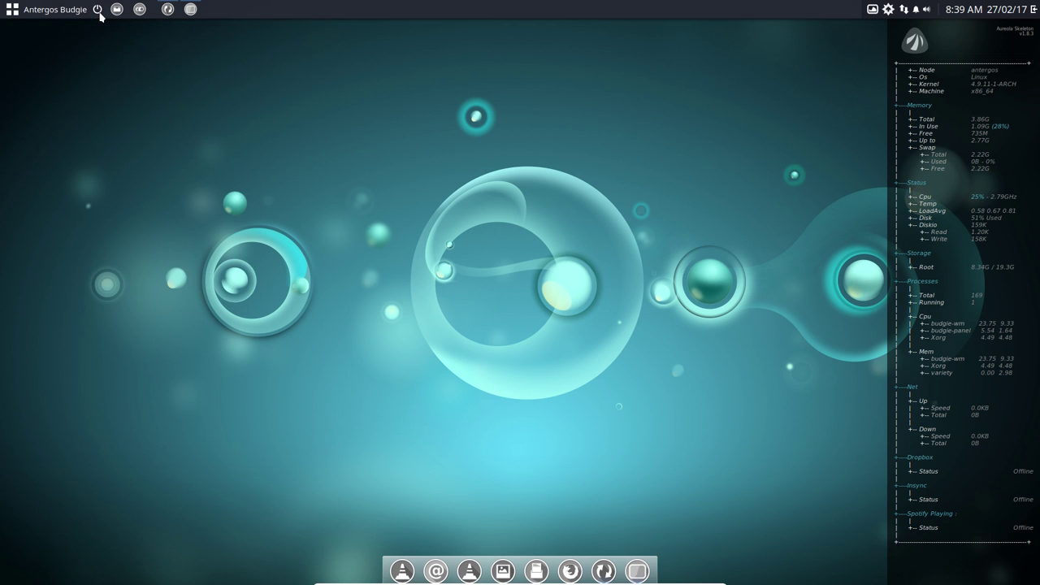
{"action": "left_click", "coordinate": [97, 9]}
{"action": "left_click", "coordinate": [402, 95]}
- Reopen the panel section of the Raven sidebar settings
{"action": "left_click", "coordinate": [1025, 10]}
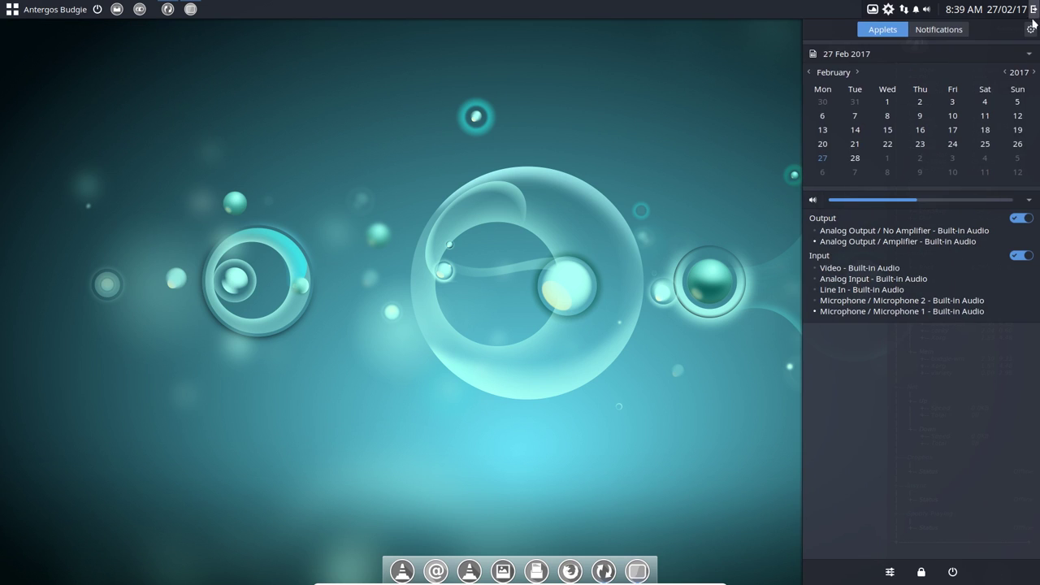
{"action": "left_click", "coordinate": [1030, 30]}
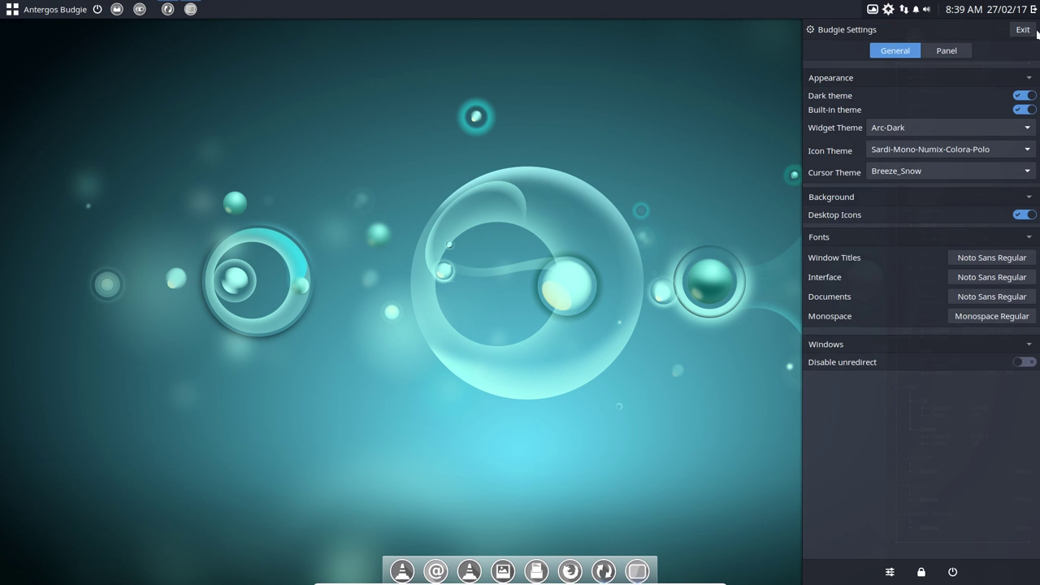
{"action": "left_click", "coordinate": [945, 50]}
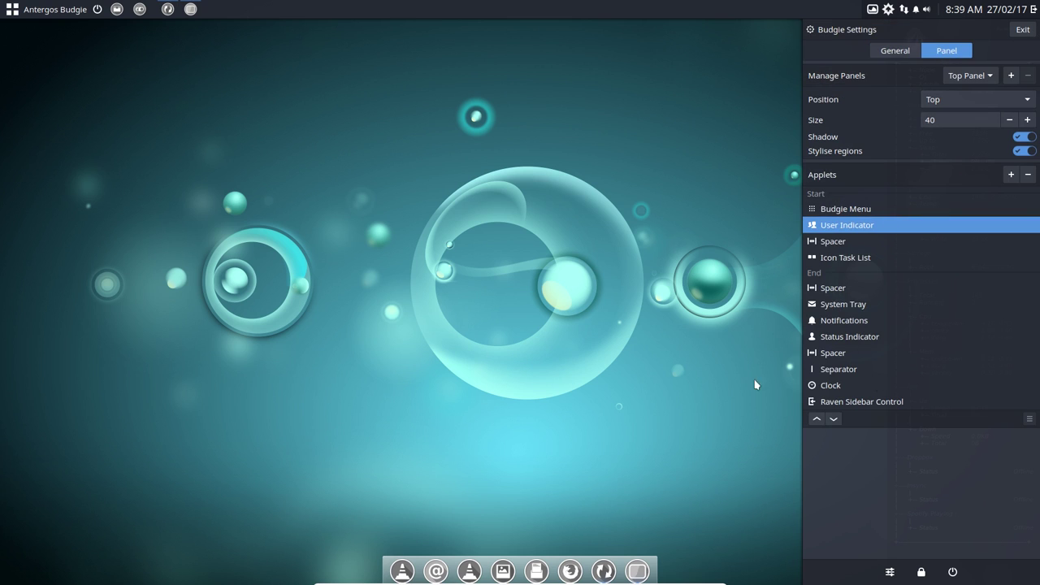
- Go through the End section's applets one by one, from Raven Sidebar Control up to the first Spacer
{"action": "left_click", "coordinate": [833, 402]}
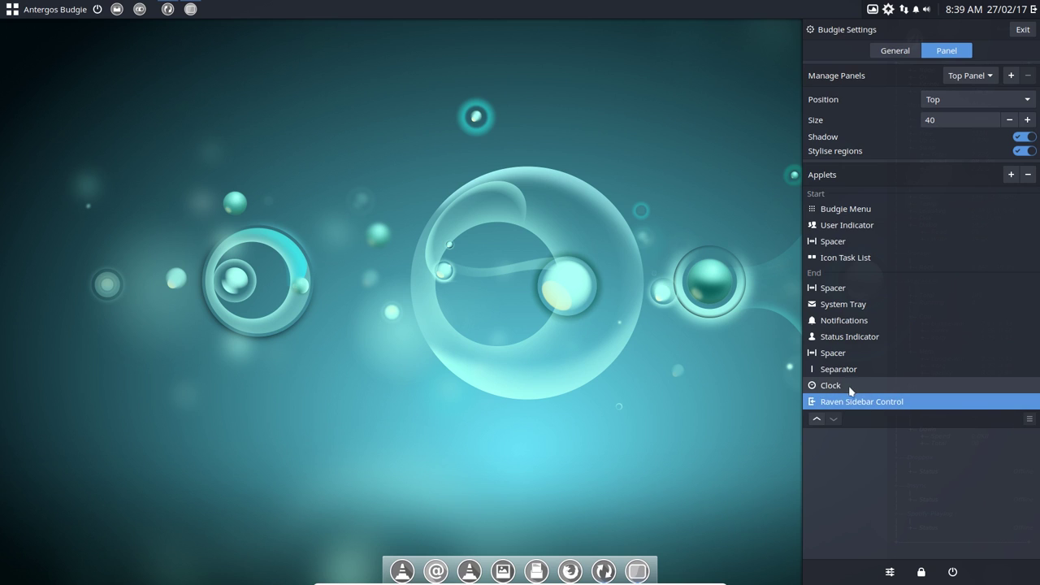
{"action": "left_click", "coordinate": [887, 386]}
{"action": "left_click", "coordinate": [862, 368]}
{"action": "left_click", "coordinate": [846, 353]}
{"action": "left_click", "coordinate": [849, 337]}
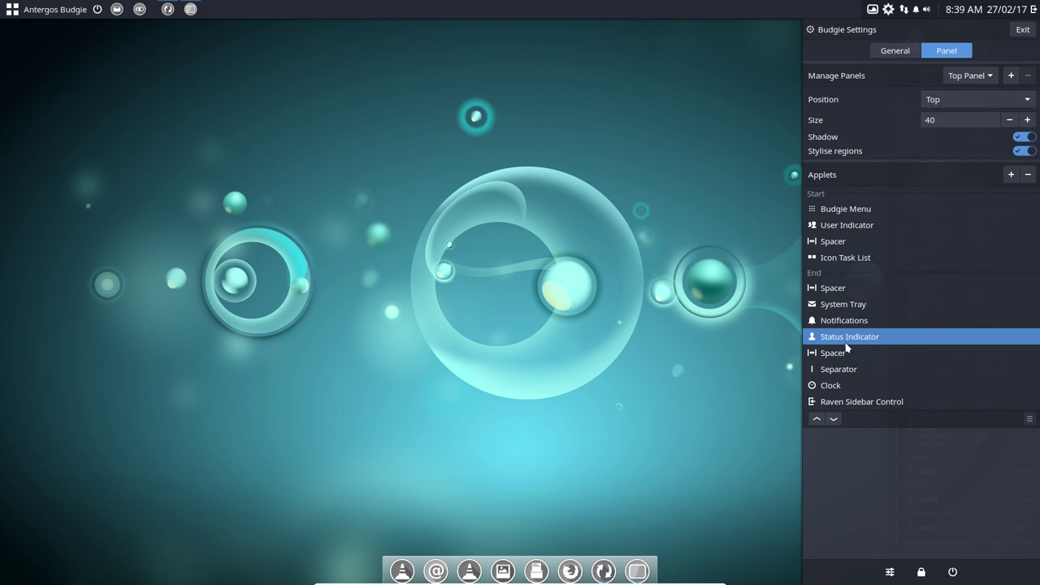
{"action": "left_click", "coordinate": [849, 321]}
{"action": "left_click", "coordinate": [849, 305]}
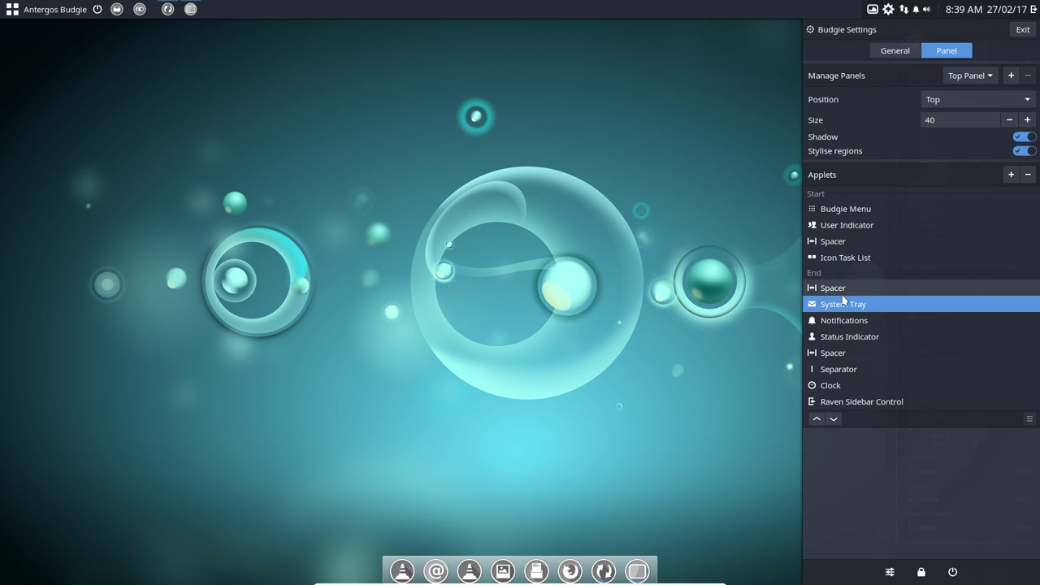
{"action": "left_click", "coordinate": [899, 286]}
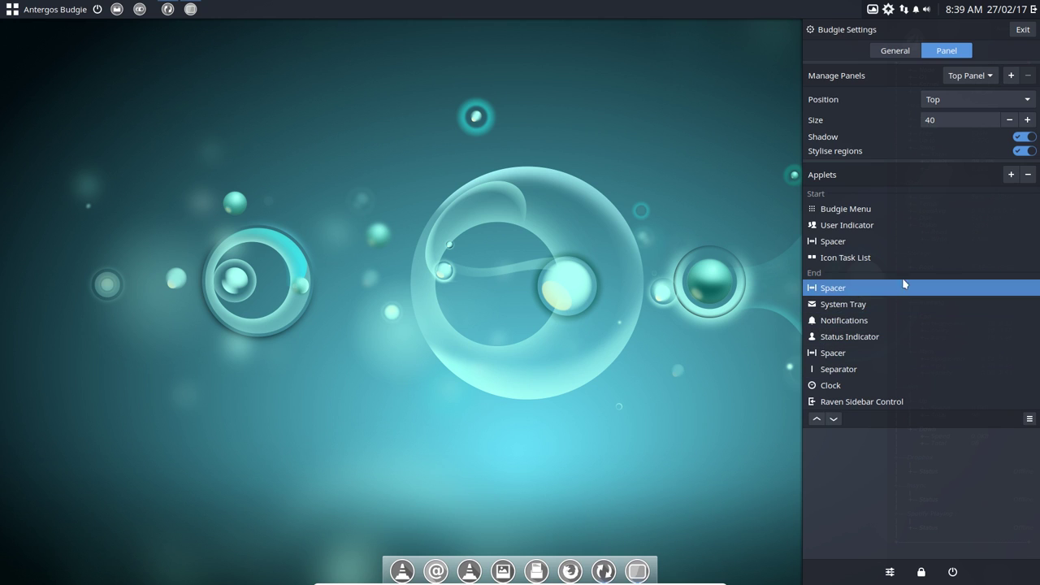
- Go through the applets available for the top panel, from Keyboard Layout Indicator and Lock Keys Indicator to Workspace Switcher
{"action": "left_click", "coordinate": [1015, 178]}
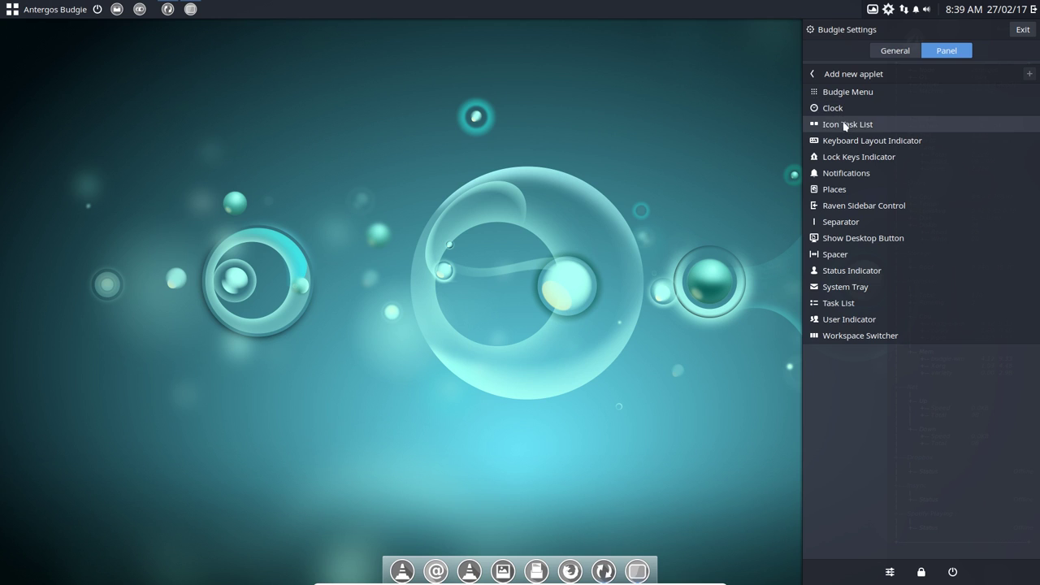
{"action": "left_click", "coordinate": [853, 141]}
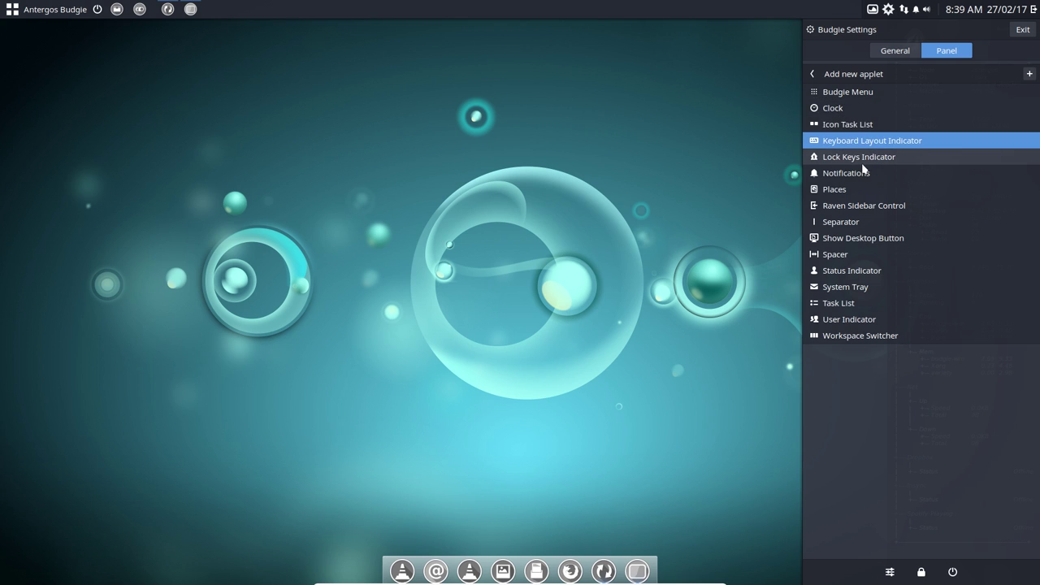
{"action": "left_click", "coordinate": [865, 159]}
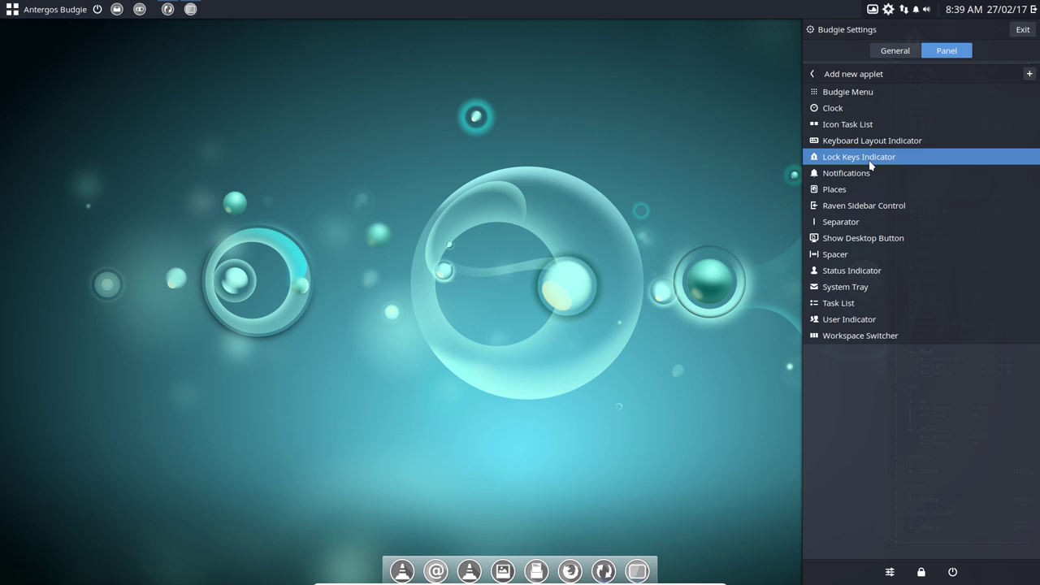
{"action": "left_click", "coordinate": [846, 191]}
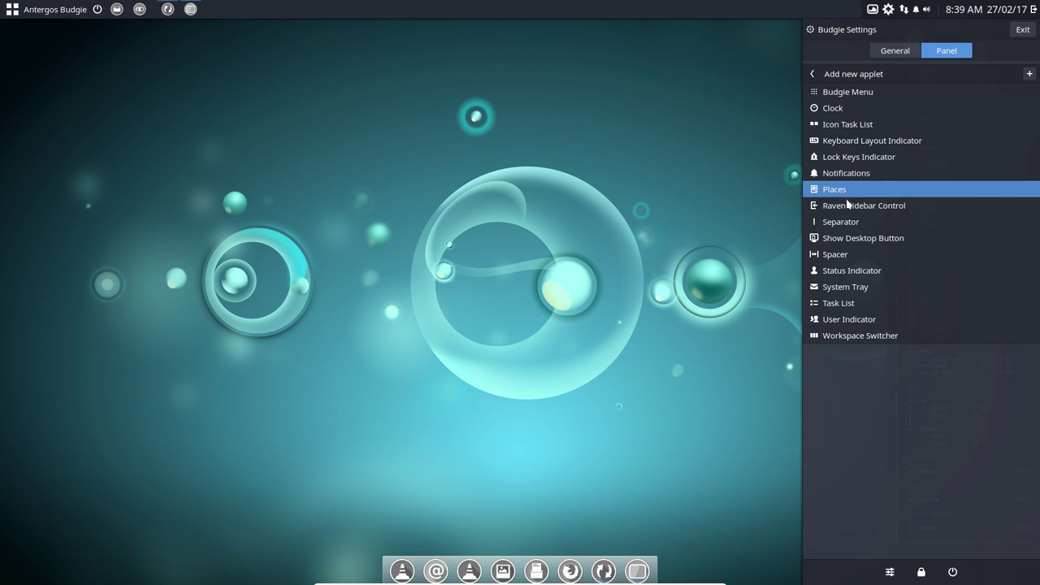
{"action": "left_click", "coordinate": [854, 239]}
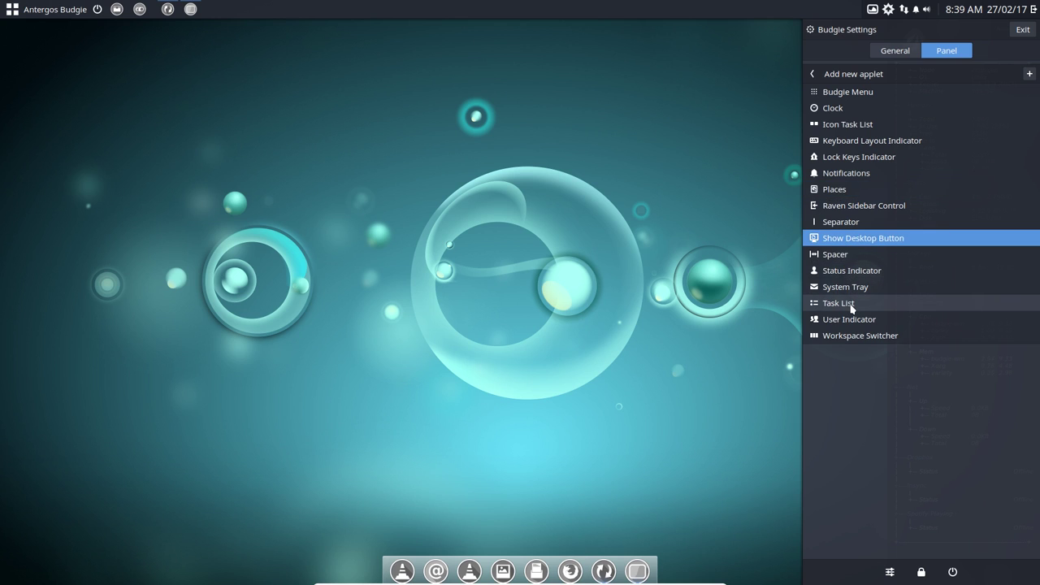
{"action": "left_click", "coordinate": [856, 338]}
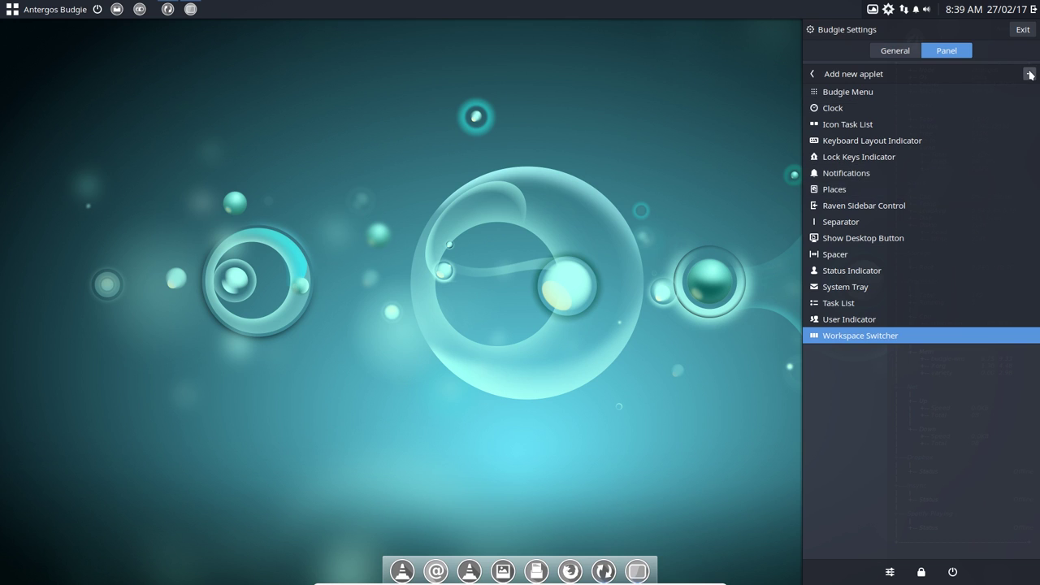
- Add the Places applet to the top panel, then check its folder list and close it
{"action": "left_click", "coordinate": [867, 196]}
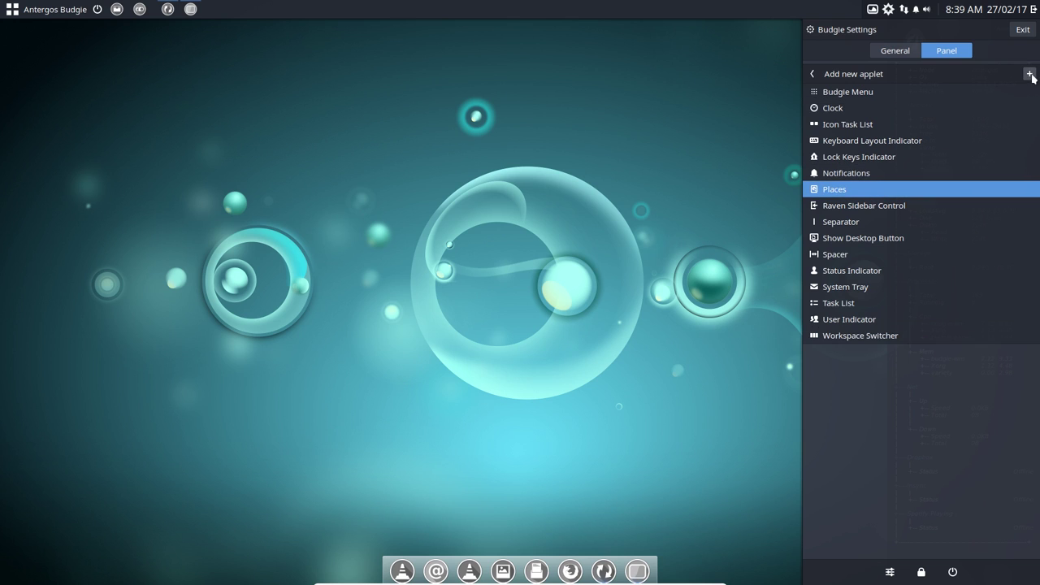
{"action": "left_click", "coordinate": [1029, 74]}
{"action": "left_click", "coordinate": [520, 9]}
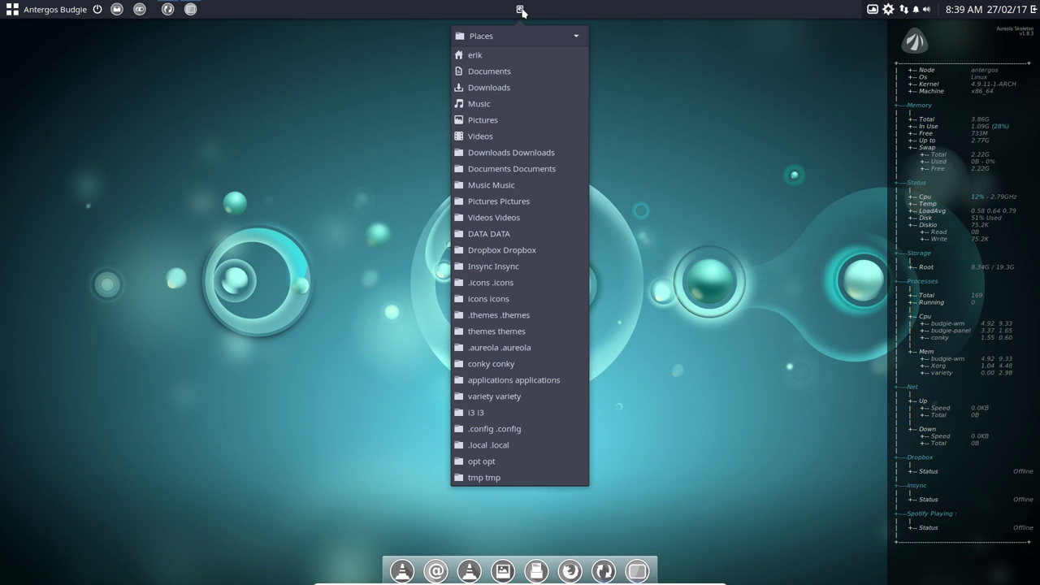
{"action": "left_click", "coordinate": [520, 10]}
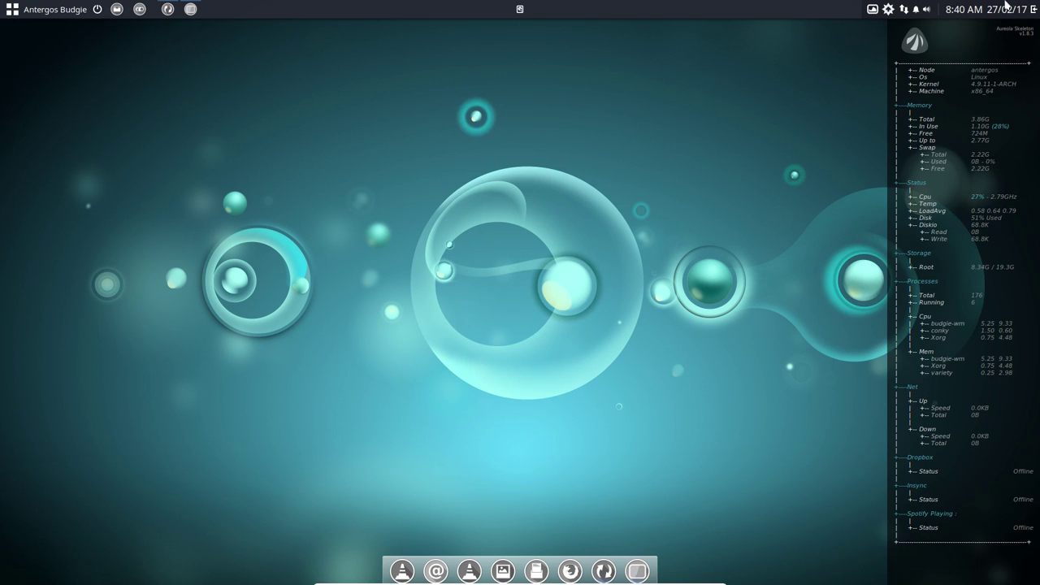
- Remove the Places applet from the Centre section of the top panel in the Raven settings
{"action": "left_click", "coordinate": [1034, 10]}
{"action": "left_click", "coordinate": [1031, 29]}
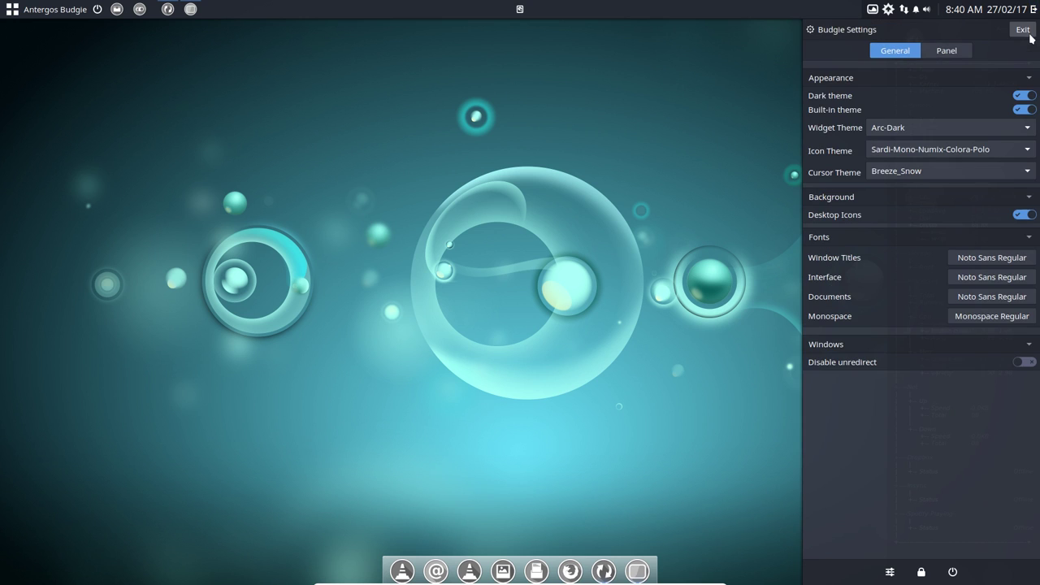
{"action": "left_click", "coordinate": [950, 51]}
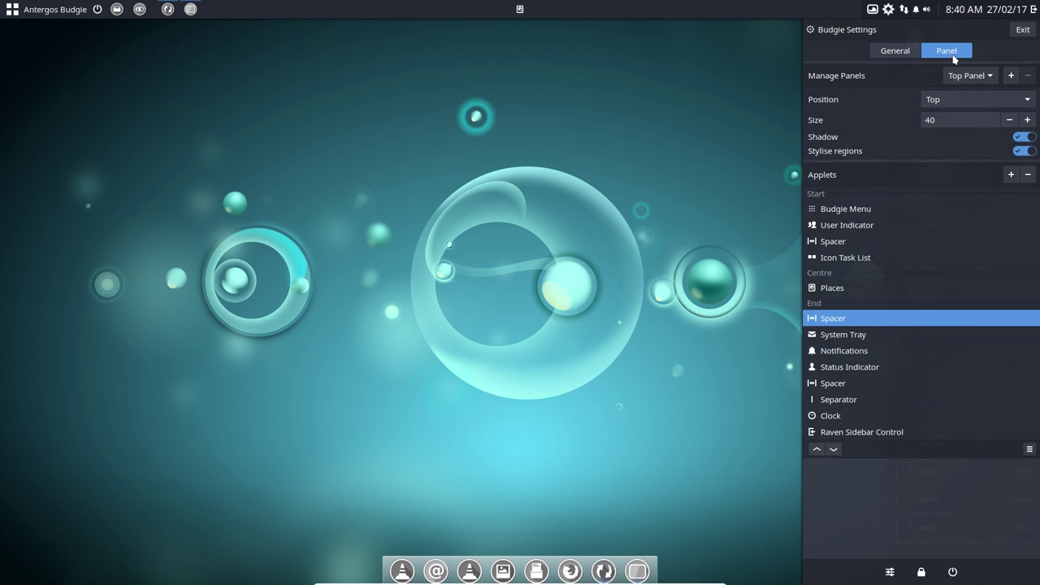
{"action": "left_click", "coordinate": [842, 290]}
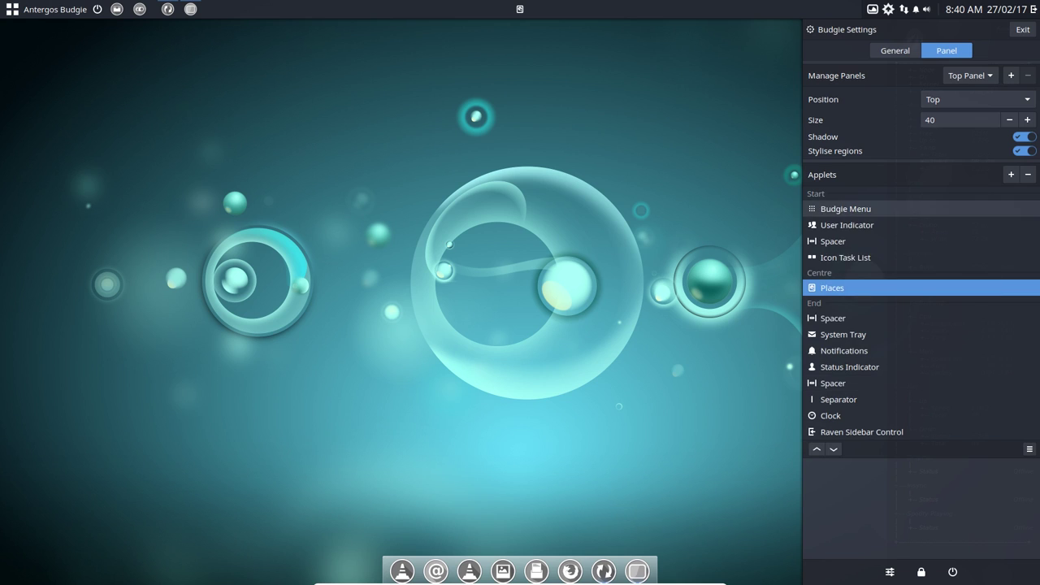
{"action": "left_click", "coordinate": [1028, 174]}
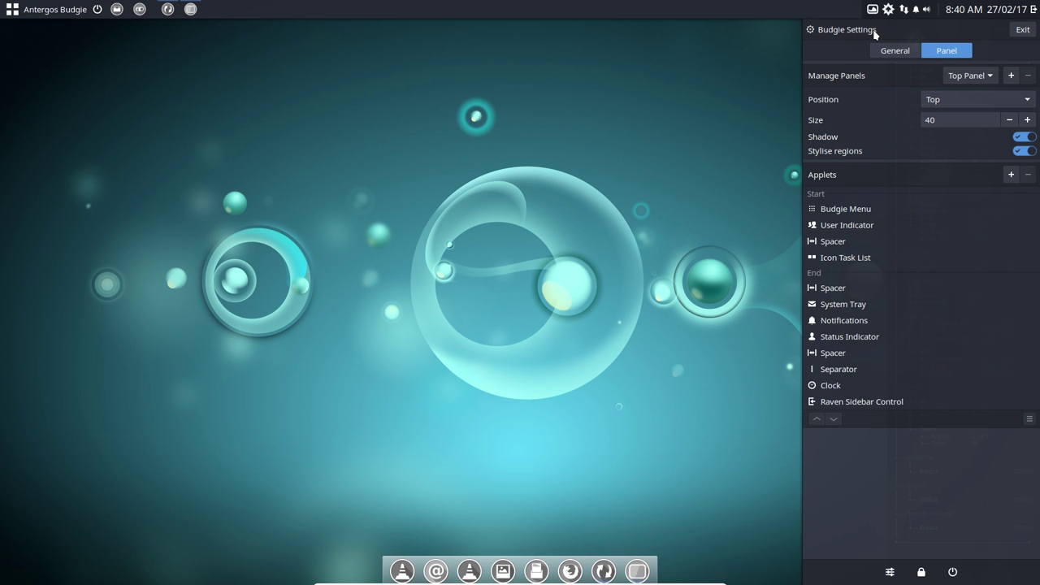
- Check the Raven sidebar's notifications view and general Budgie settings, and close the sidebar
{"action": "left_click", "coordinate": [2, 9]}
{"action": "left_click", "coordinate": [916, 9]}
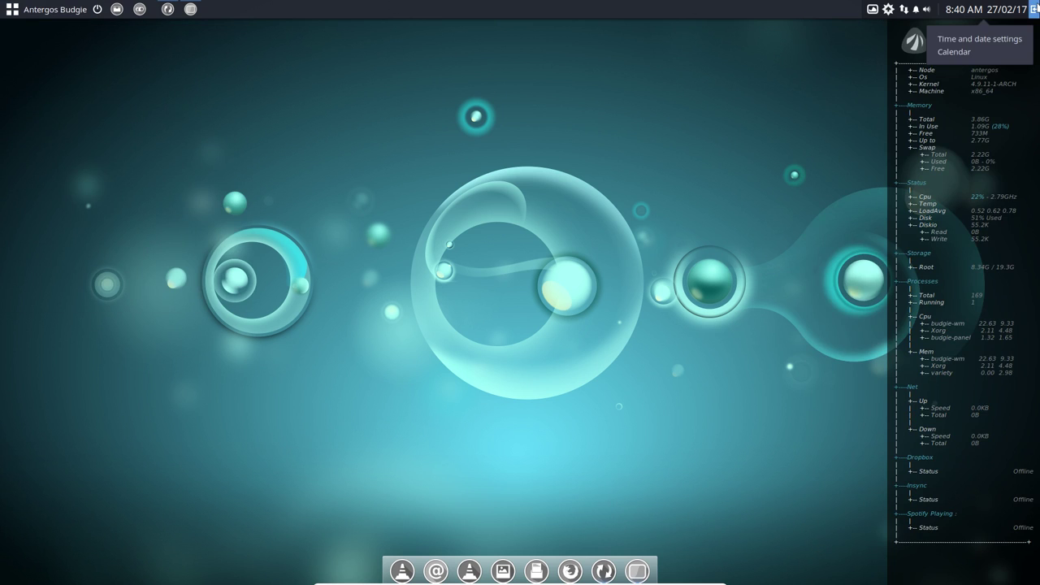
{"action": "left_click", "coordinate": [916, 9]}
{"action": "left_click", "coordinate": [942, 32]}
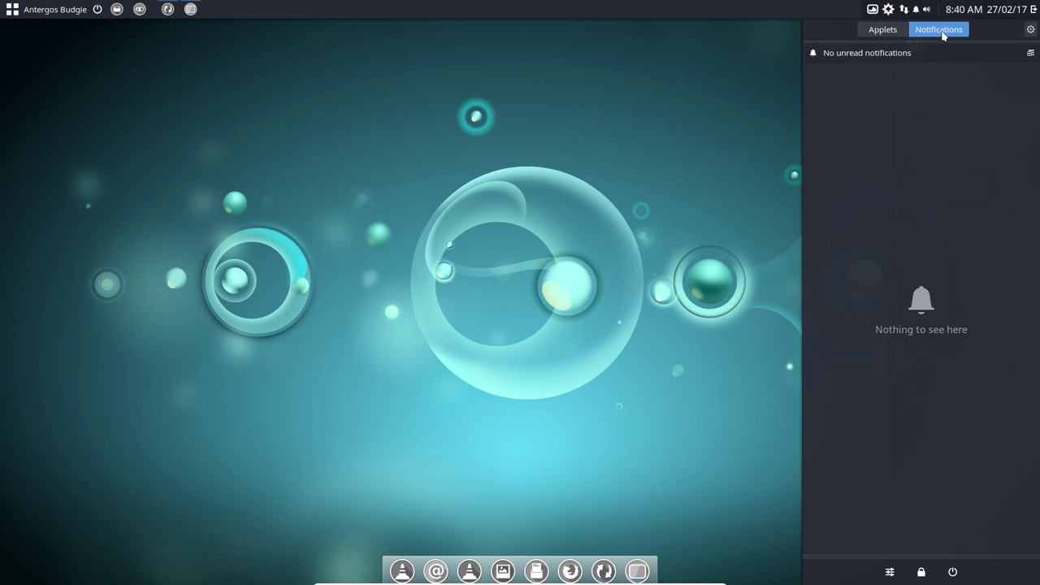
{"action": "left_click", "coordinate": [1031, 29]}
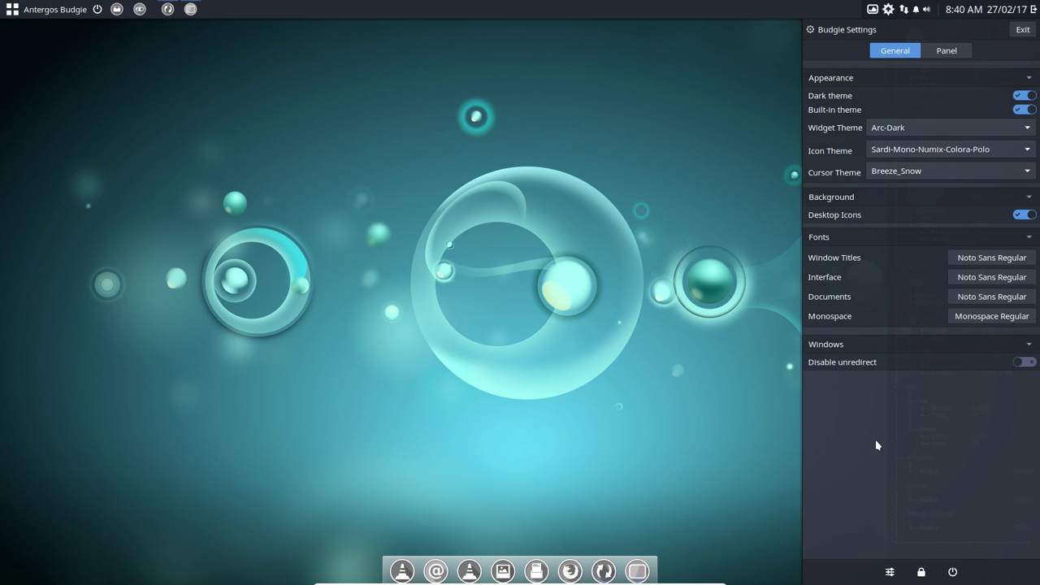
{"action": "left_click", "coordinate": [467, 319]}
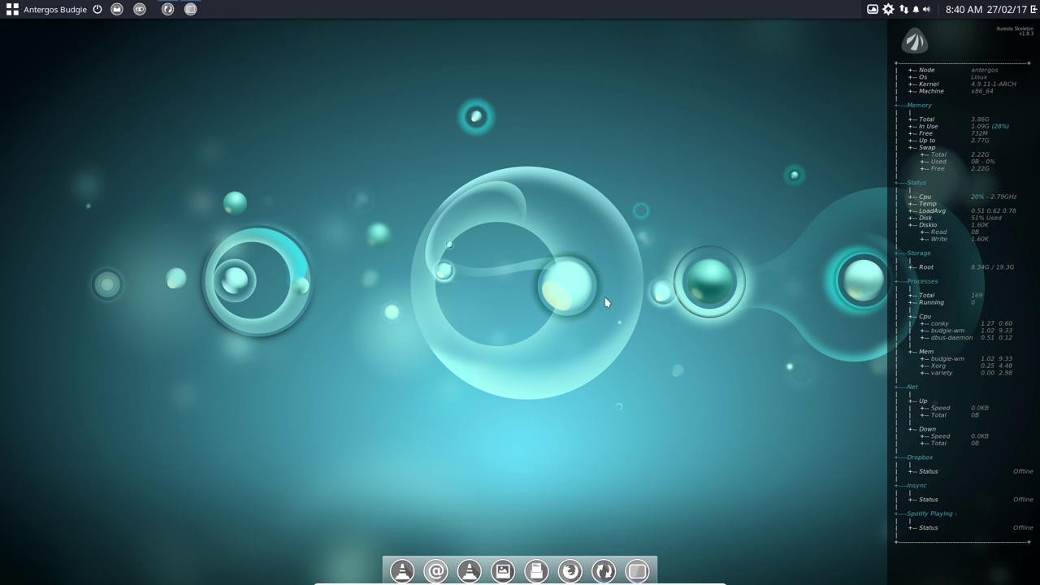
- Look over the Budgie Menu's application categories and close the menu
{"action": "left_click", "coordinate": [26, 17]}
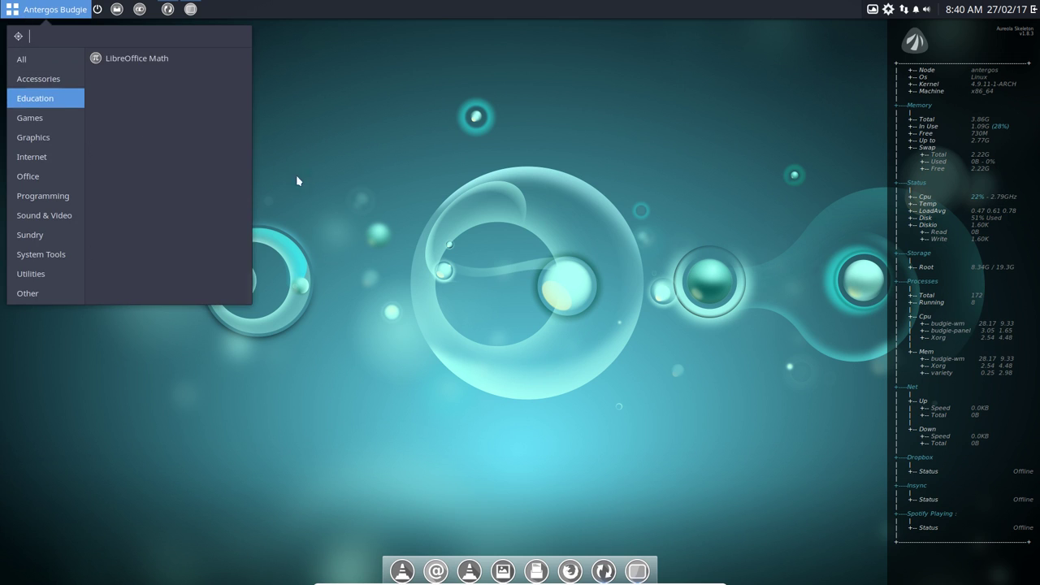
{"action": "left_click", "coordinate": [322, 236]}
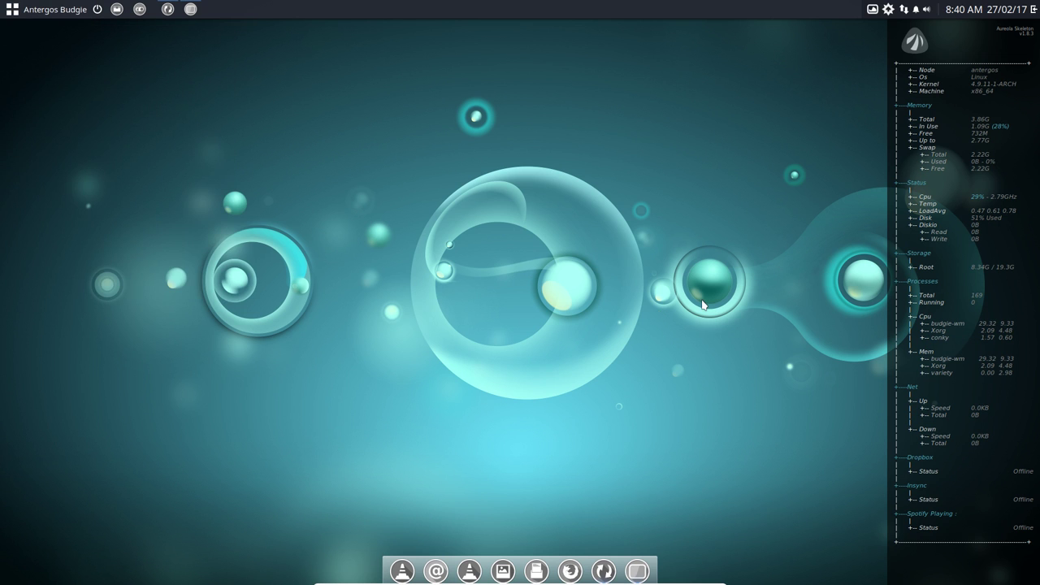